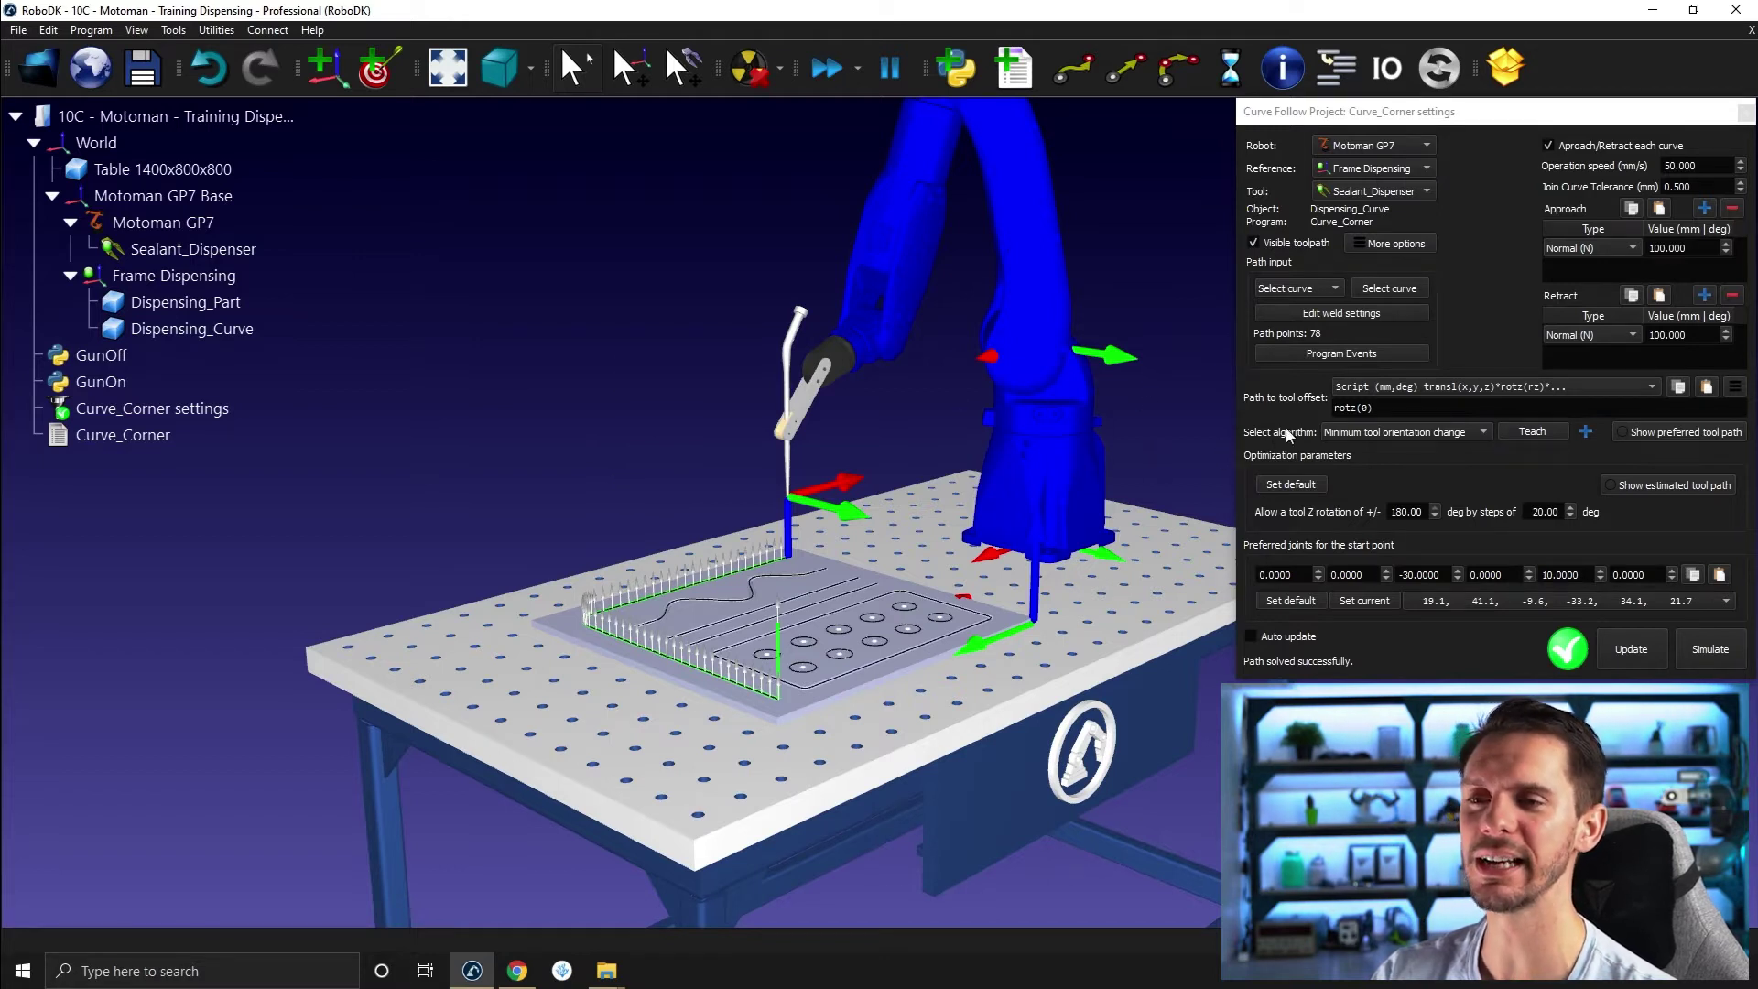
- Review the available path algorithms for the Curve_Corner settings and keep Minimum tool orientation change
{"action": "left_click", "coordinate": [1370, 435]}
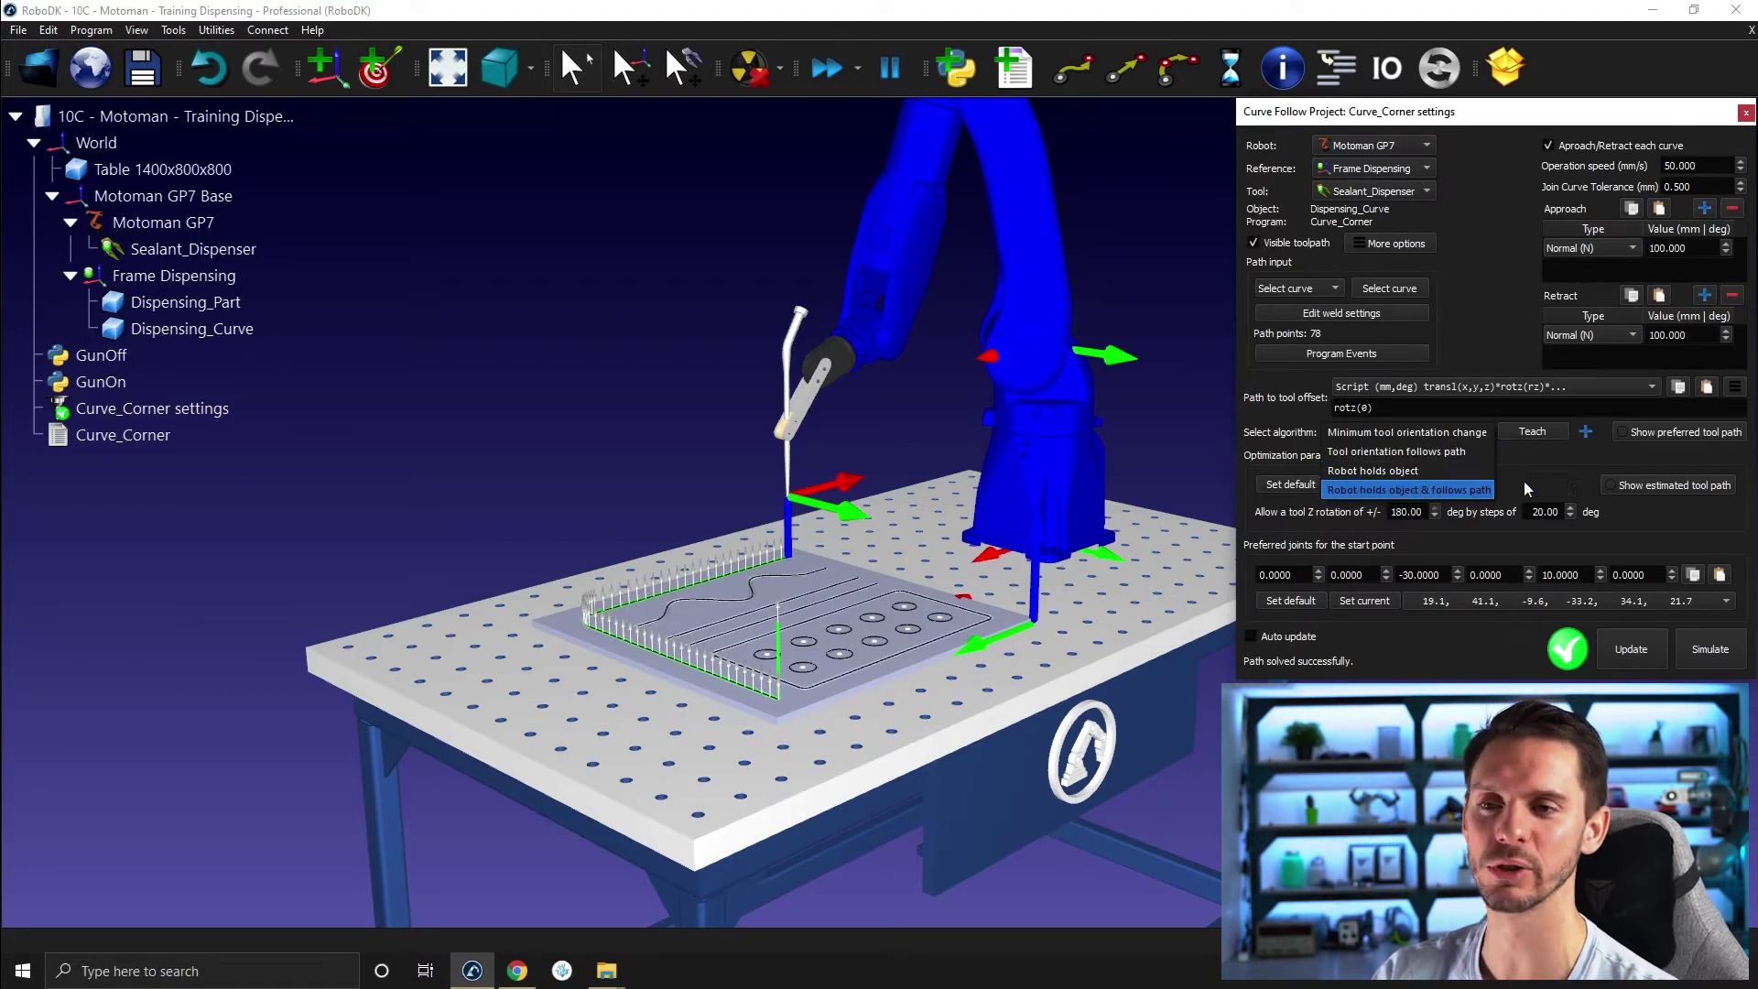
{"action": "left_click", "coordinate": [1479, 433]}
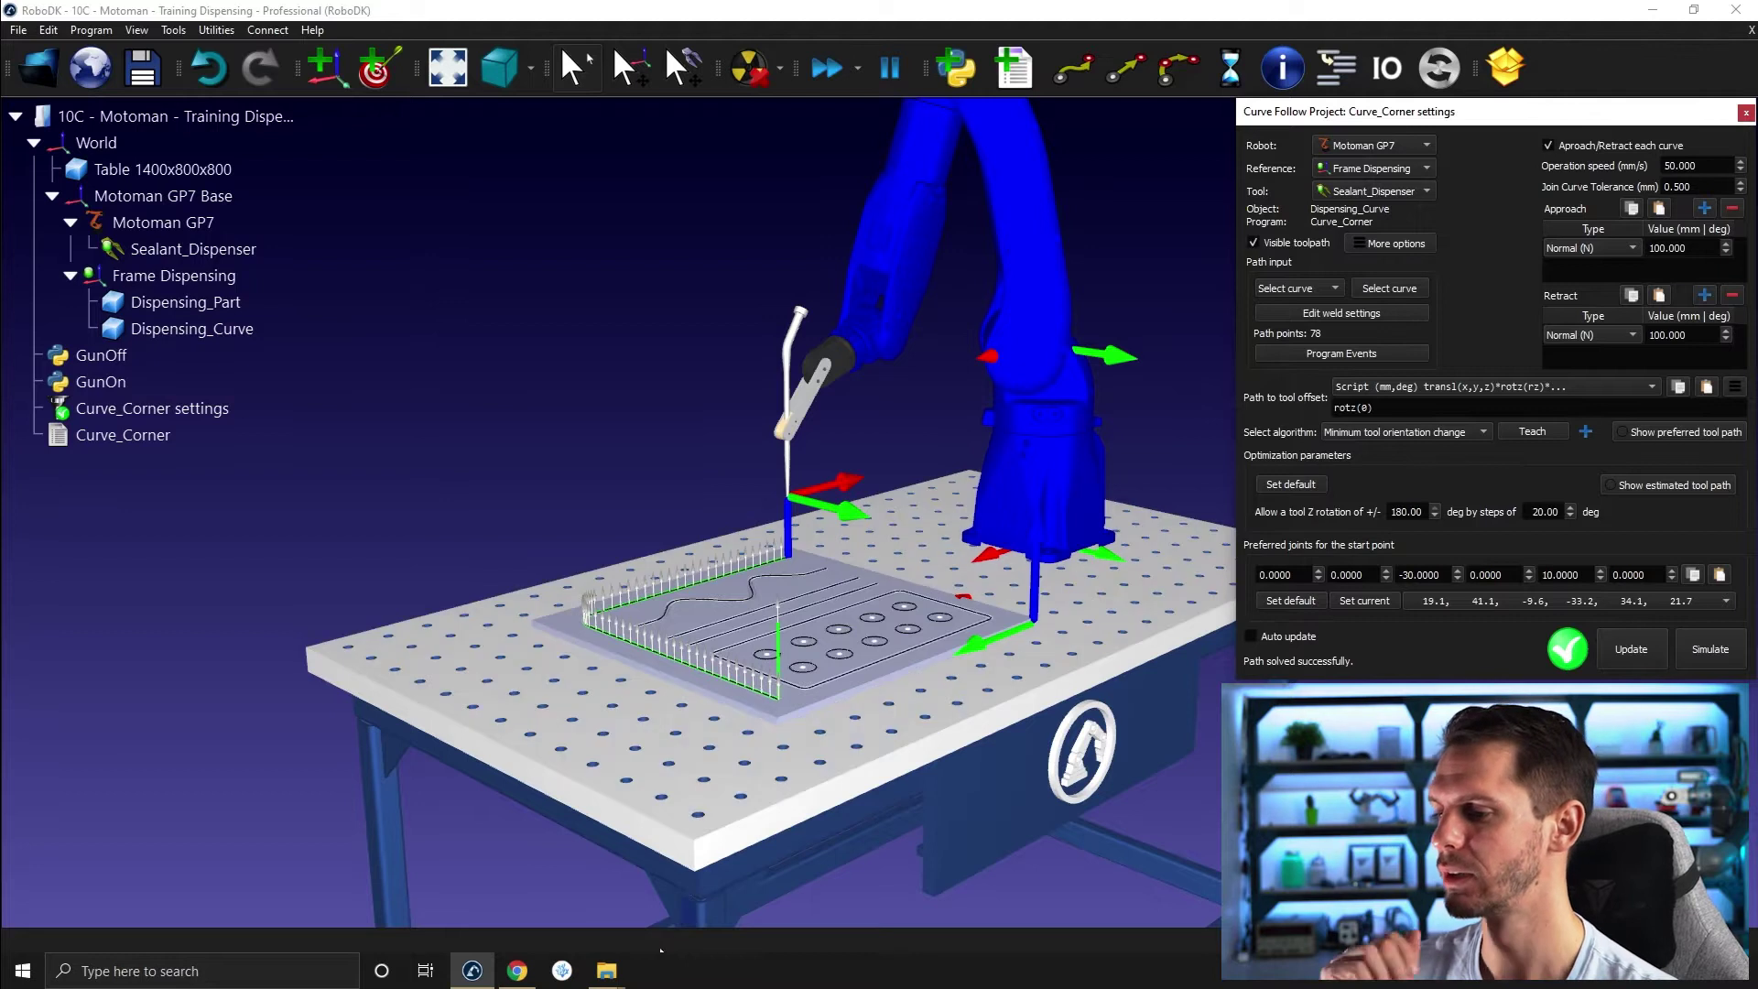
- Load CFP Algorithms.rdk from the 10 - Advanced path generation Part 1 folder in File Explorer into RoboDK and bring its robot setups into view
{"action": "mouse_move", "coordinate": [612, 972]}
{"action": "left_click", "coordinate": [656, 899]}
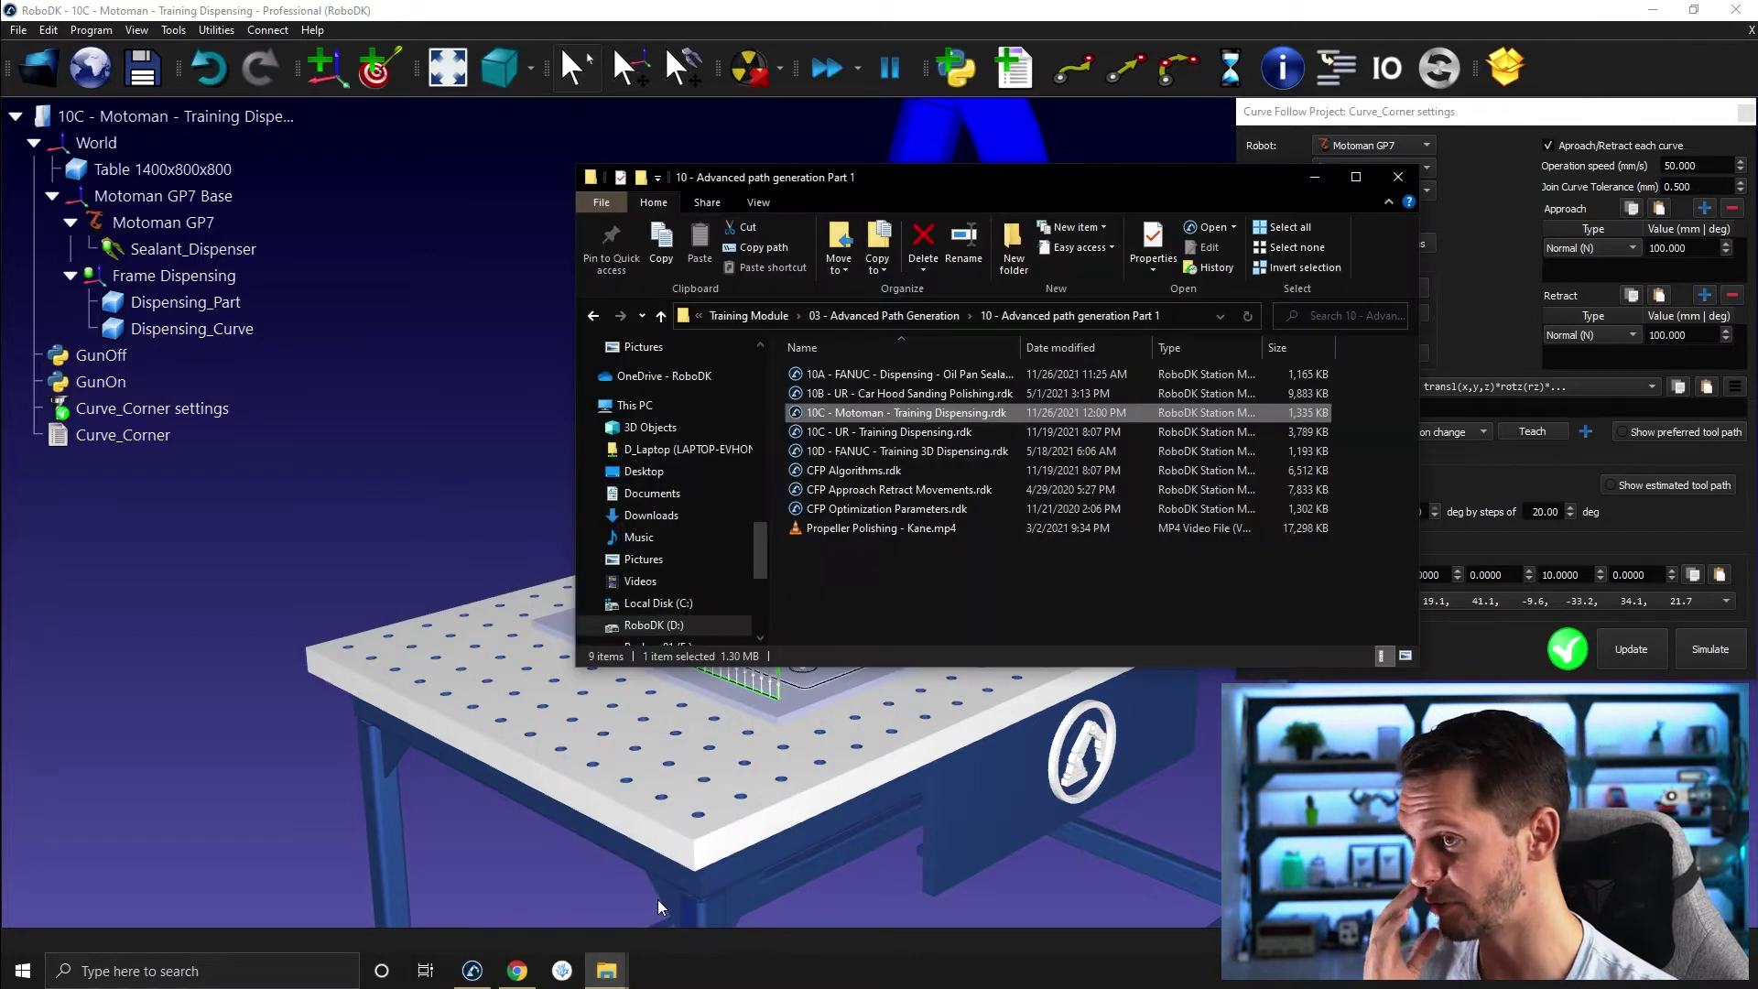
{"action": "left_click", "coordinate": [837, 470]}
{"action": "left_click_drag", "start_coordinate": [833, 467], "coordinate": [502, 326]}
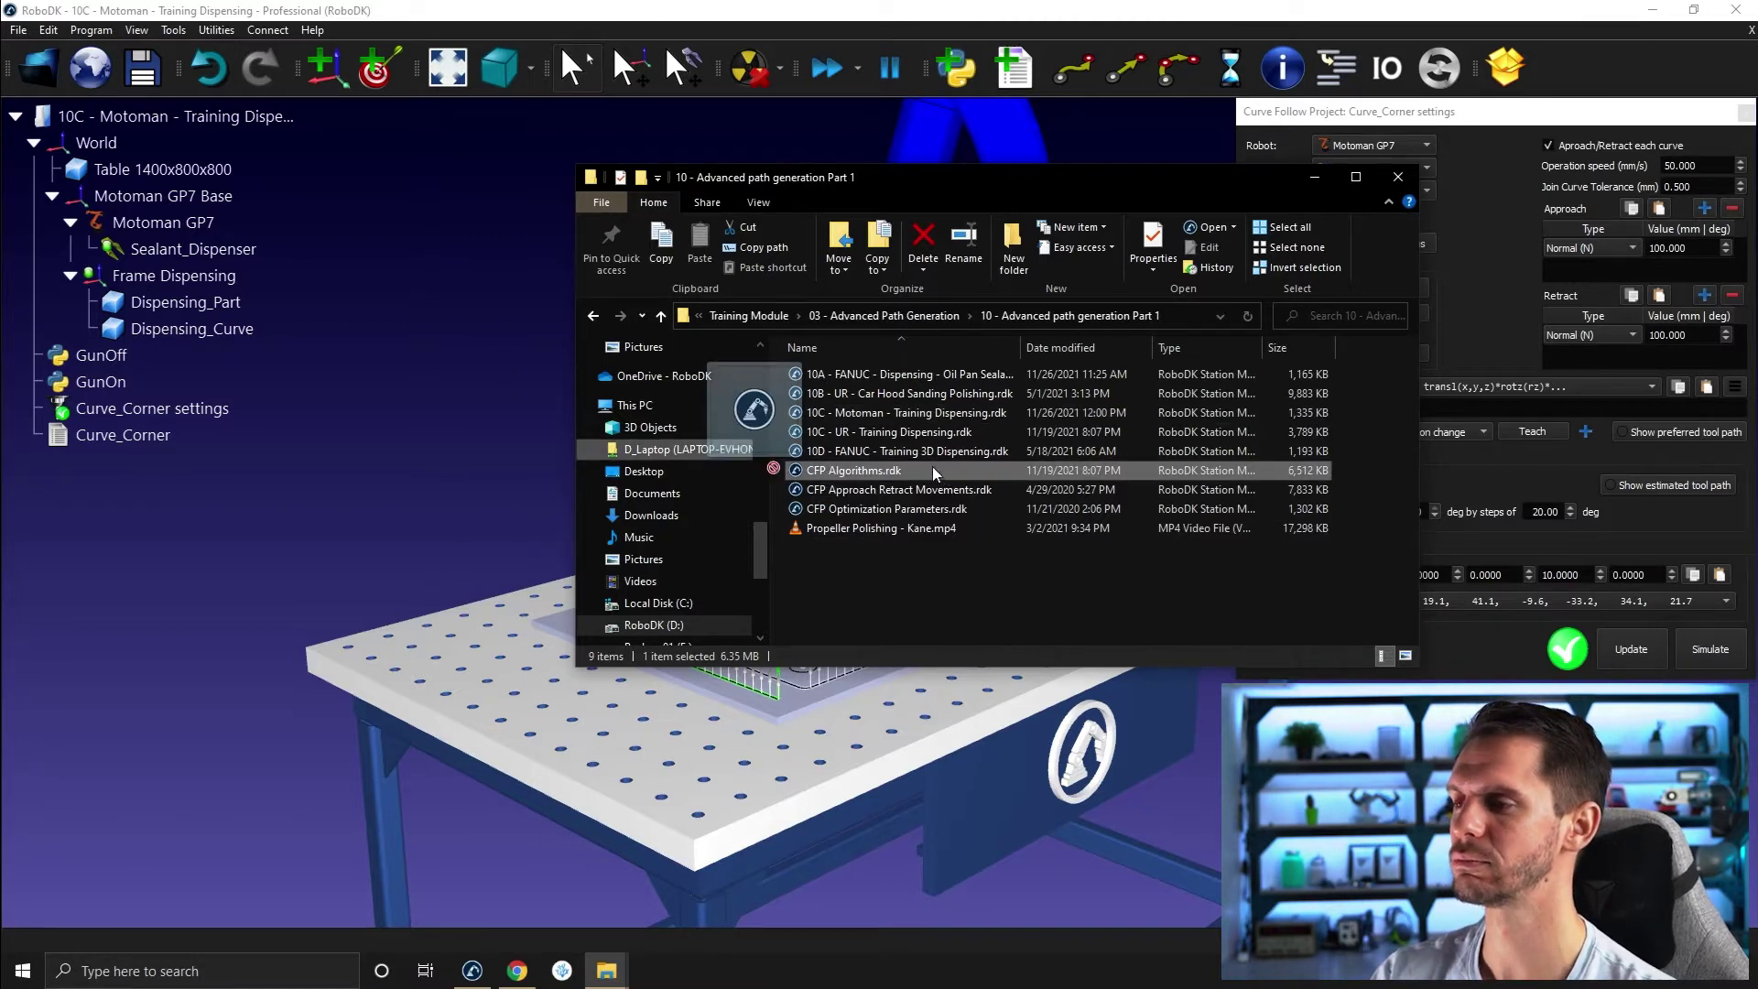
{"action": "left_click_drag", "start_coordinate": [440, 389], "coordinate": [438, 400]}
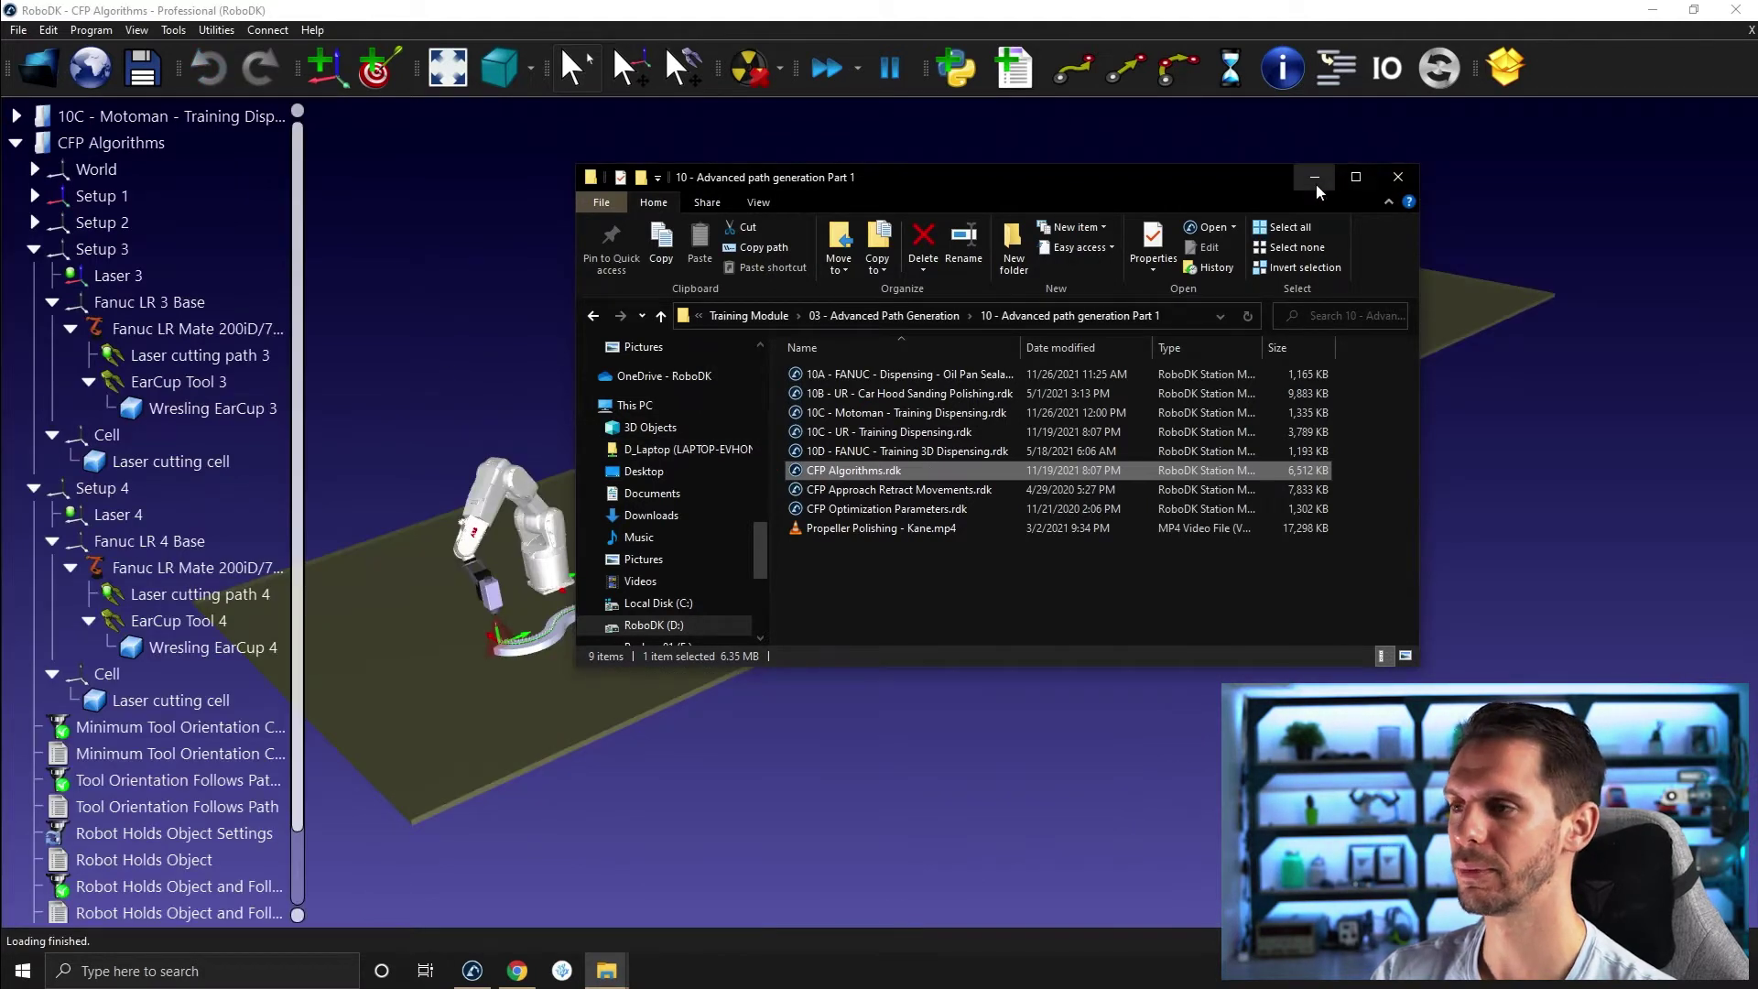
{"action": "left_click", "coordinate": [1315, 177]}
{"action": "mouse_move", "coordinate": [733, 474]}
{"action": "left_mouse_down"}
{"action": "mouse_move", "coordinate": [969, 562]}
{"action": "mouse_move", "coordinate": [895, 520]}
{"action": "mouse_move", "coordinate": [969, 585]}
{"action": "mouse_move", "coordinate": [920, 448]}
{"action": "mouse_move", "coordinate": [927, 415]}
{"action": "mouse_move", "coordinate": [568, 719]}
{"action": "left_mouse_up"}
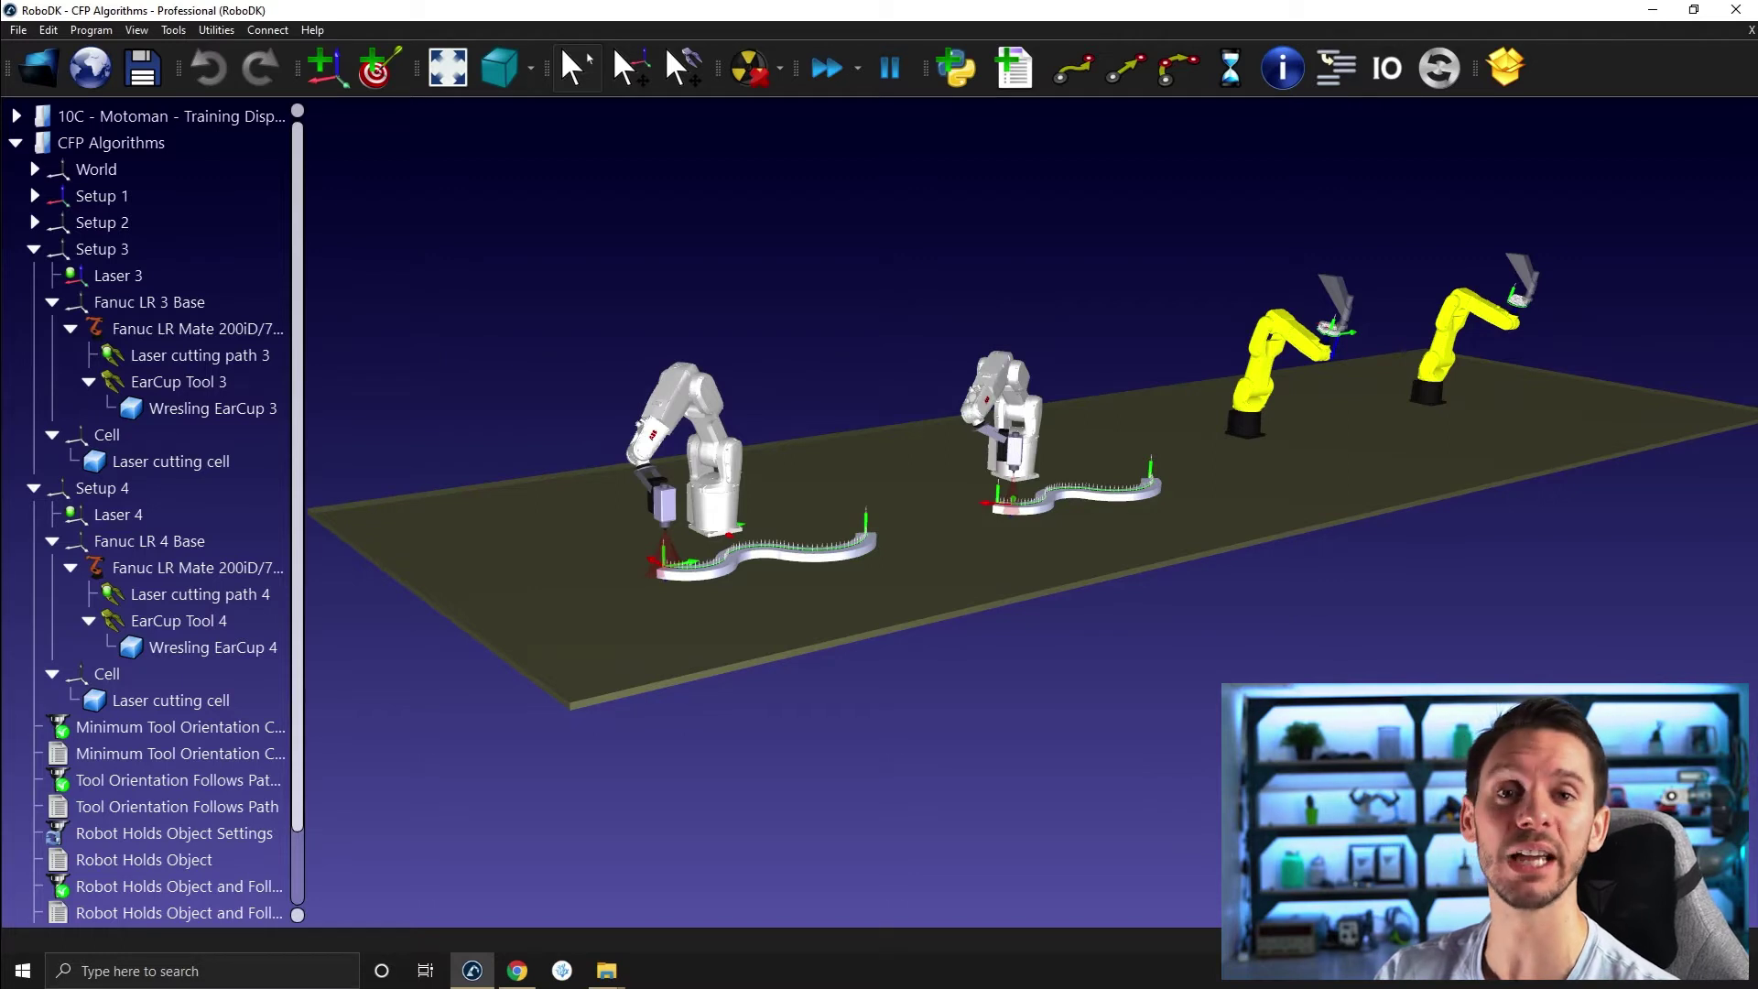
- Open the Minimum Tool Orientation Change settings and simulate the program on the first ABB robot
{"action": "scroll", "coordinate": [578, 541], "scroll_direction": "up", "scroll_amount": 3}
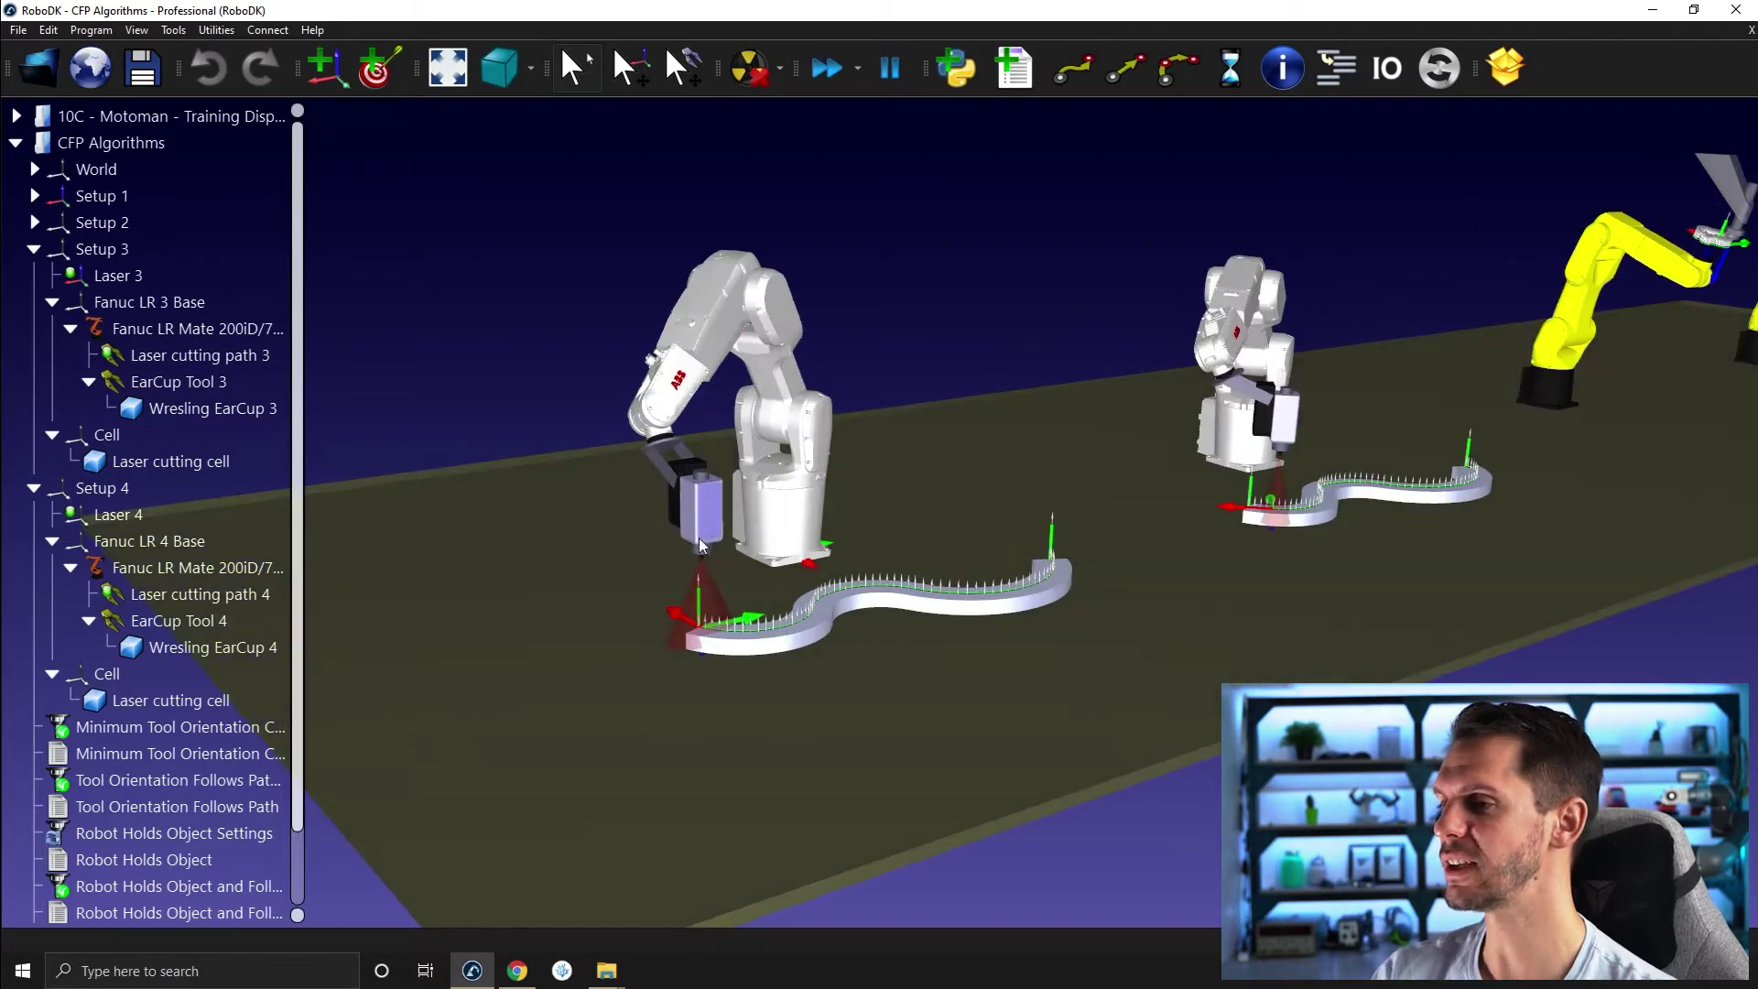
{"action": "double_click", "coordinate": [179, 726]}
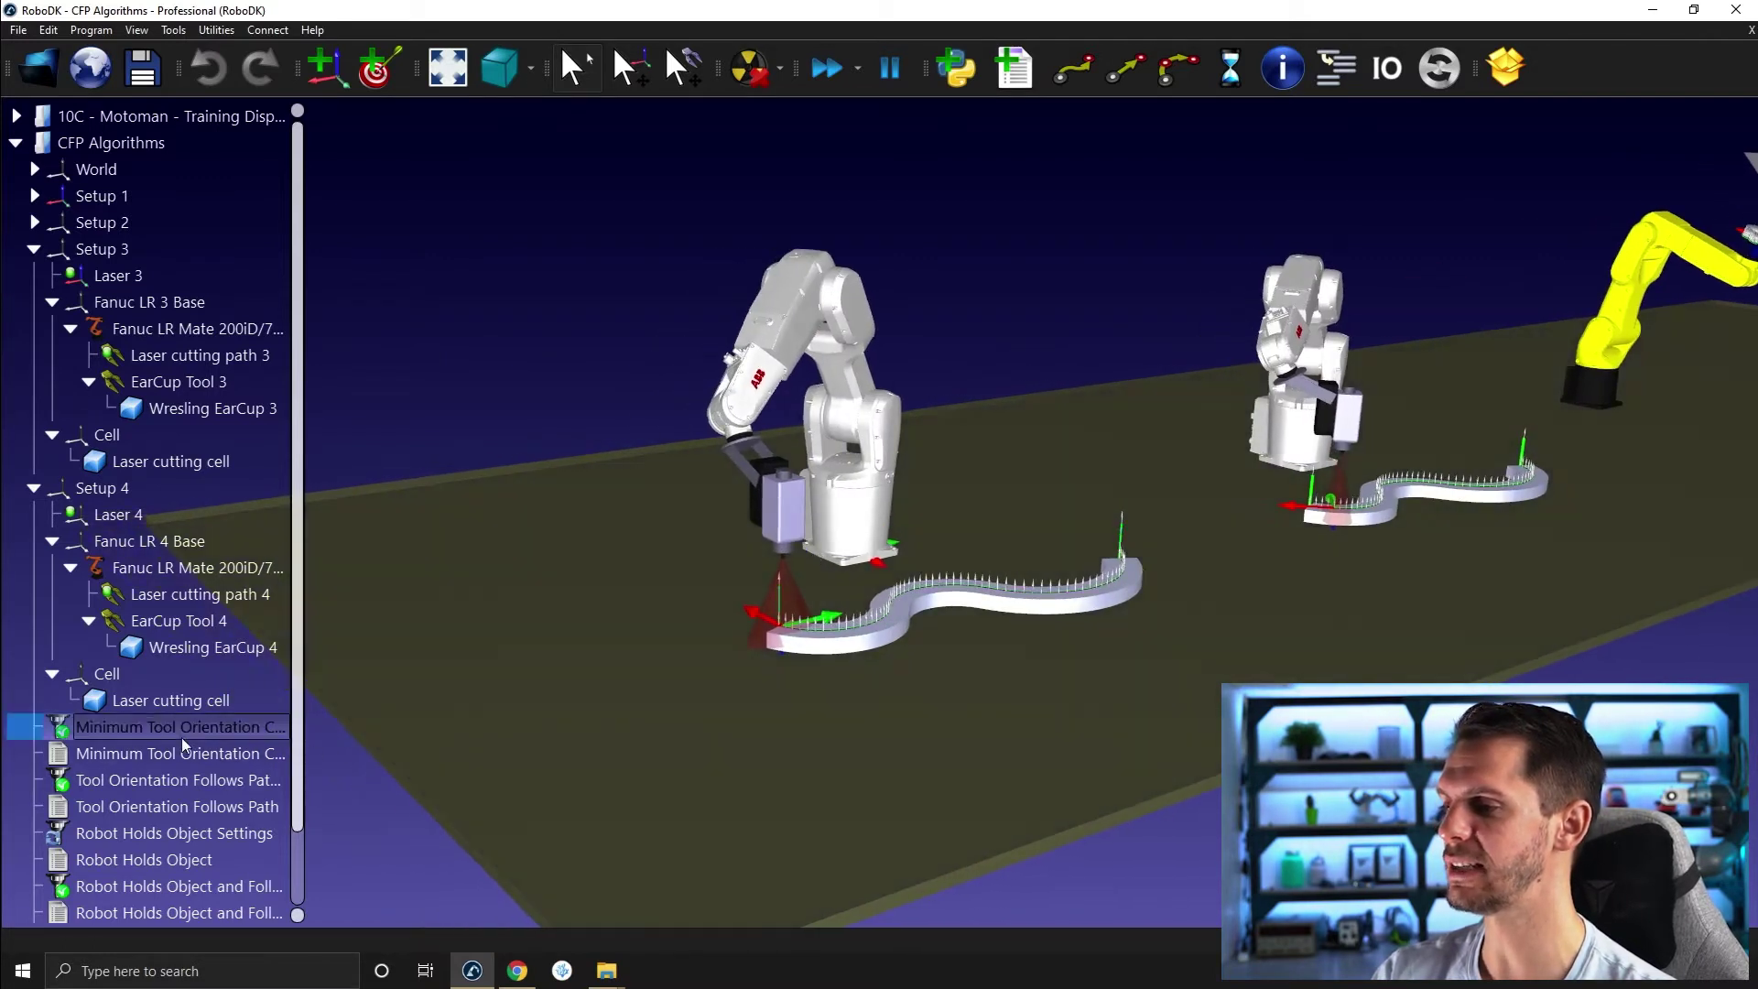
{"action": "left_click_drag", "start_coordinate": [976, 447], "coordinate": [1344, 118]}
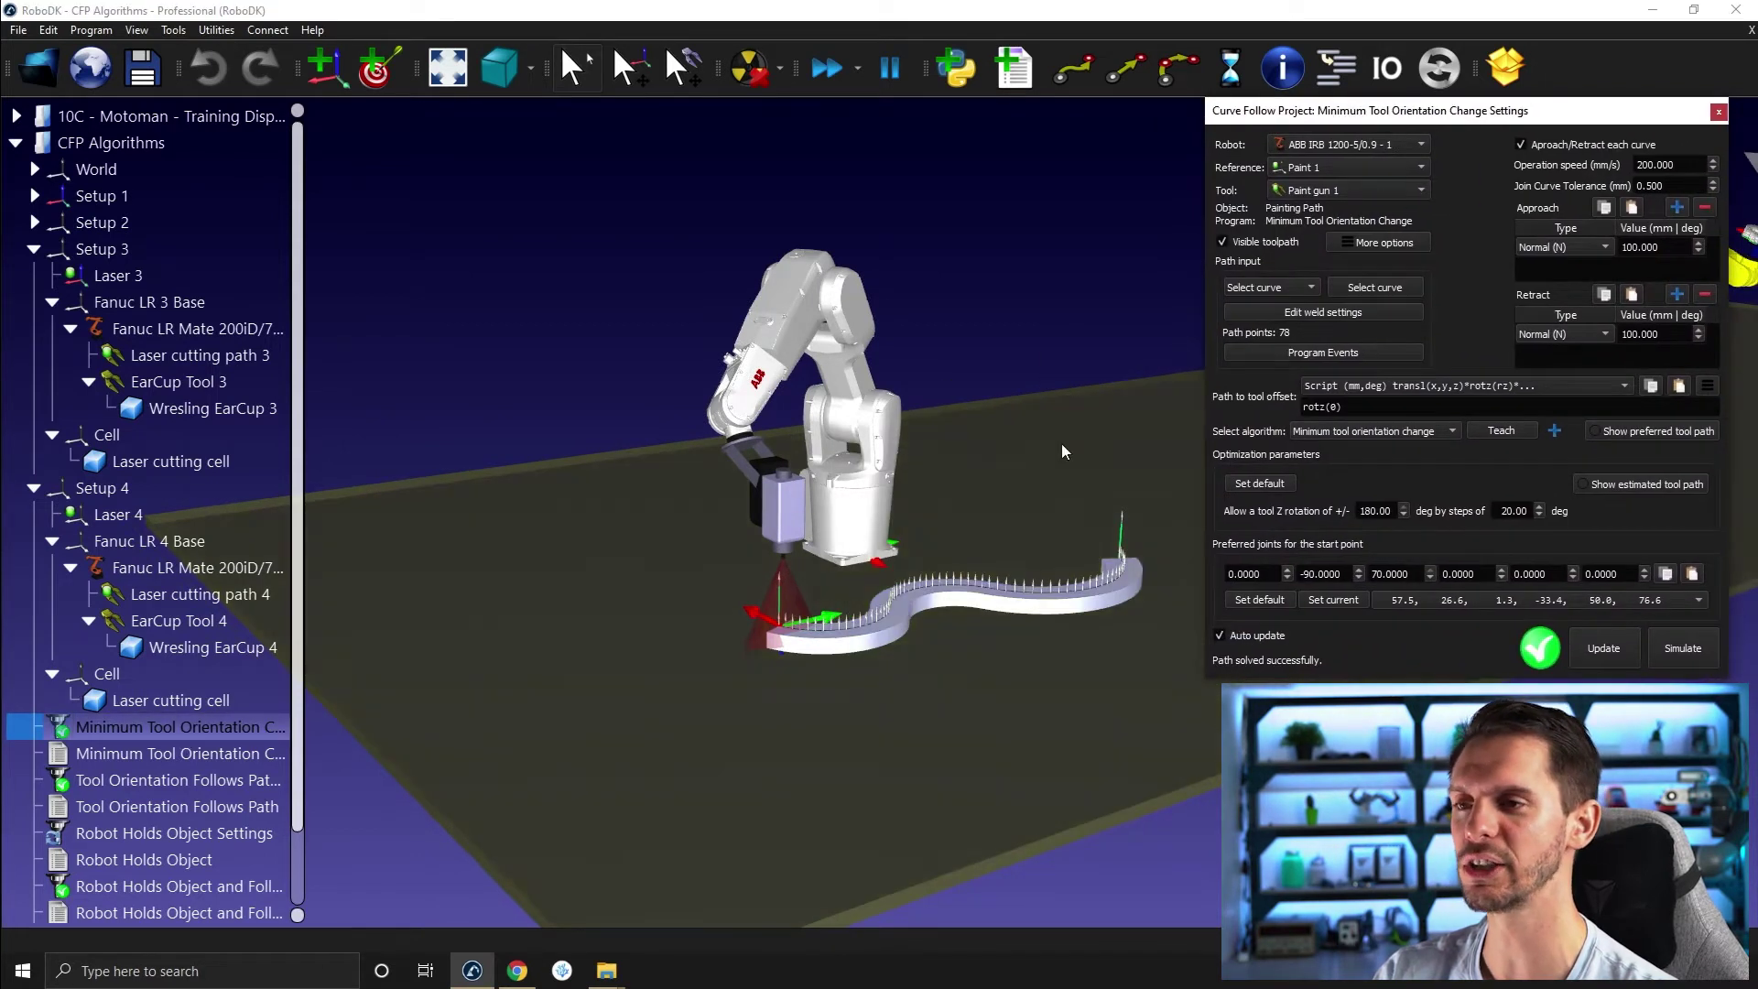
{"action": "middle_click_drag", "start_coordinate": [1053, 455], "coordinate": [971, 465]}
{"action": "left_click", "coordinate": [1672, 650]}
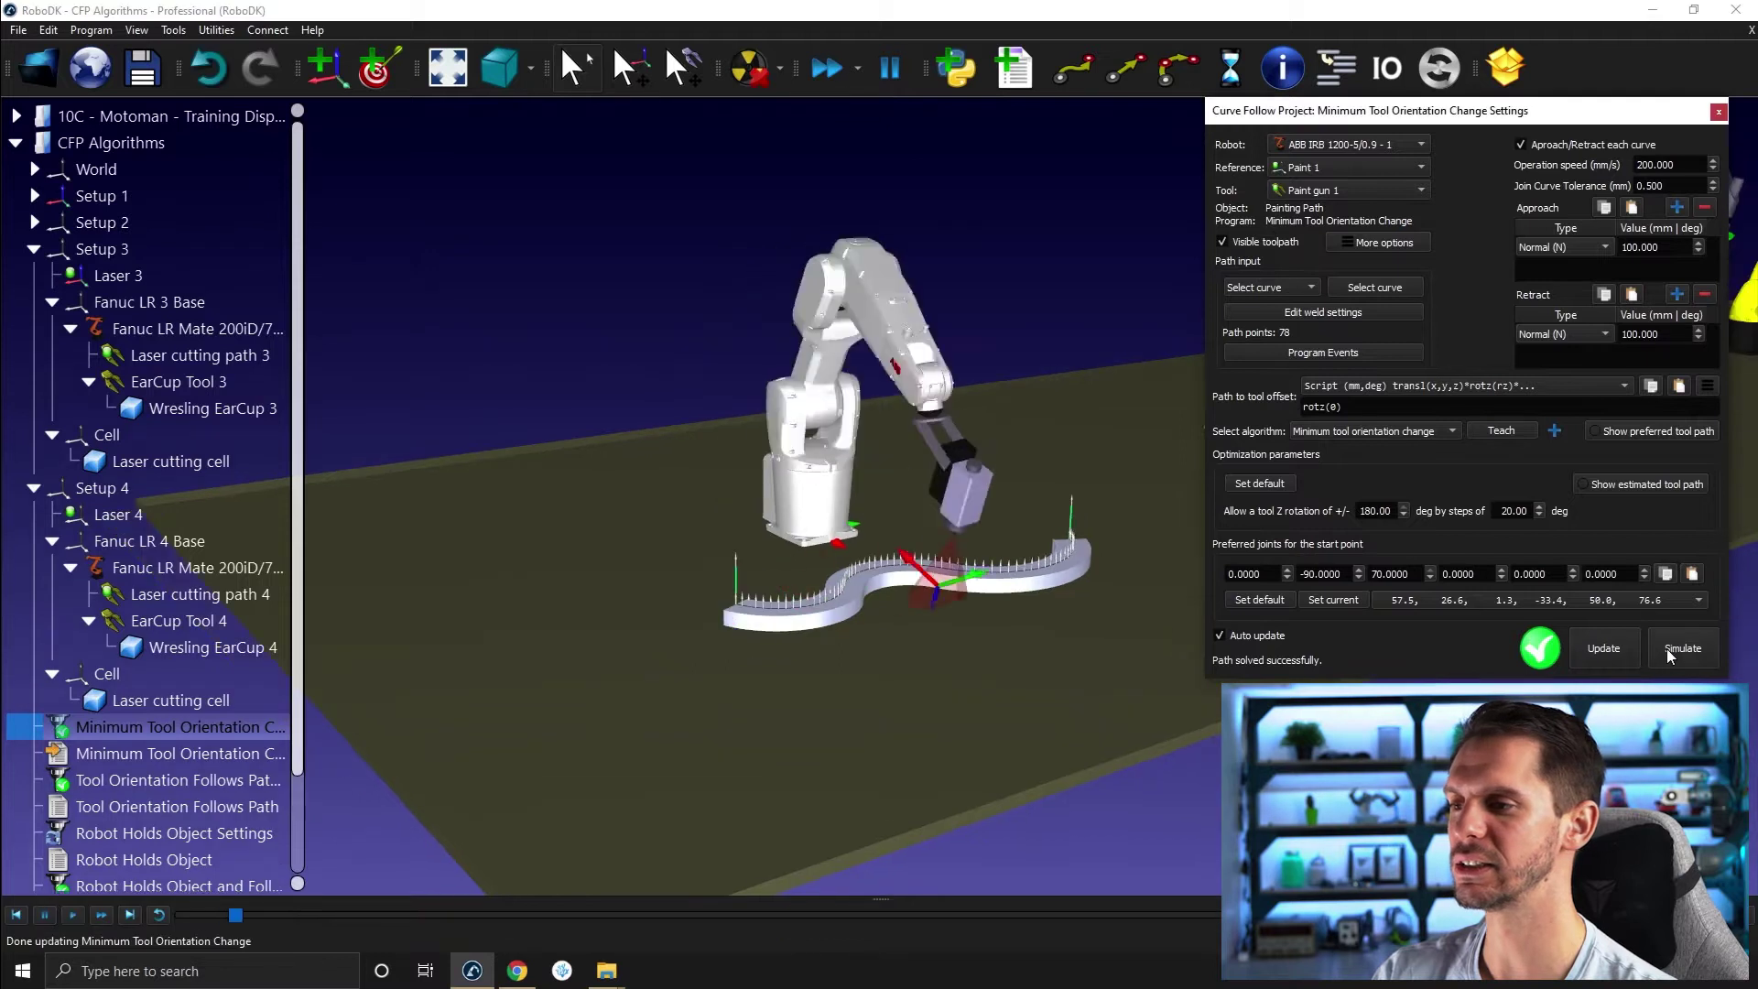
- Set the simulation speed ratio to 1.0
{"action": "left_click", "coordinate": [857, 67]}
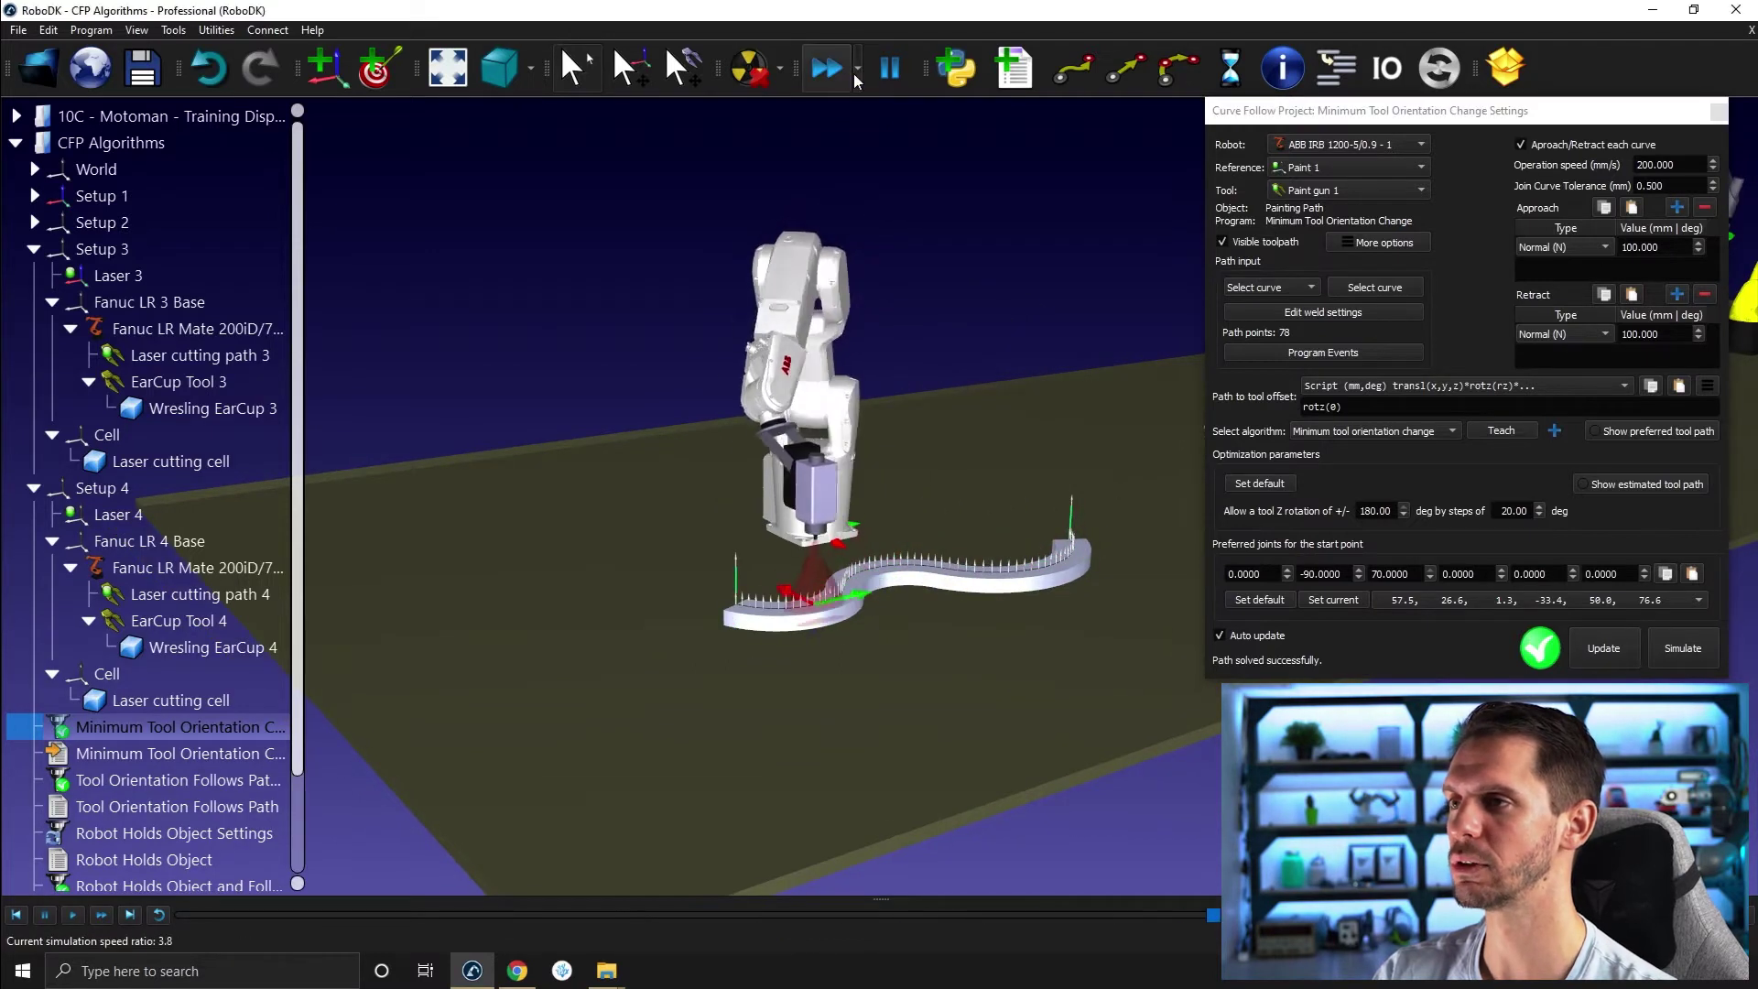
{"action": "left_click_drag", "start_coordinate": [882, 119], "coordinate": [863, 134]}
{"action": "left_click", "coordinate": [674, 345]}
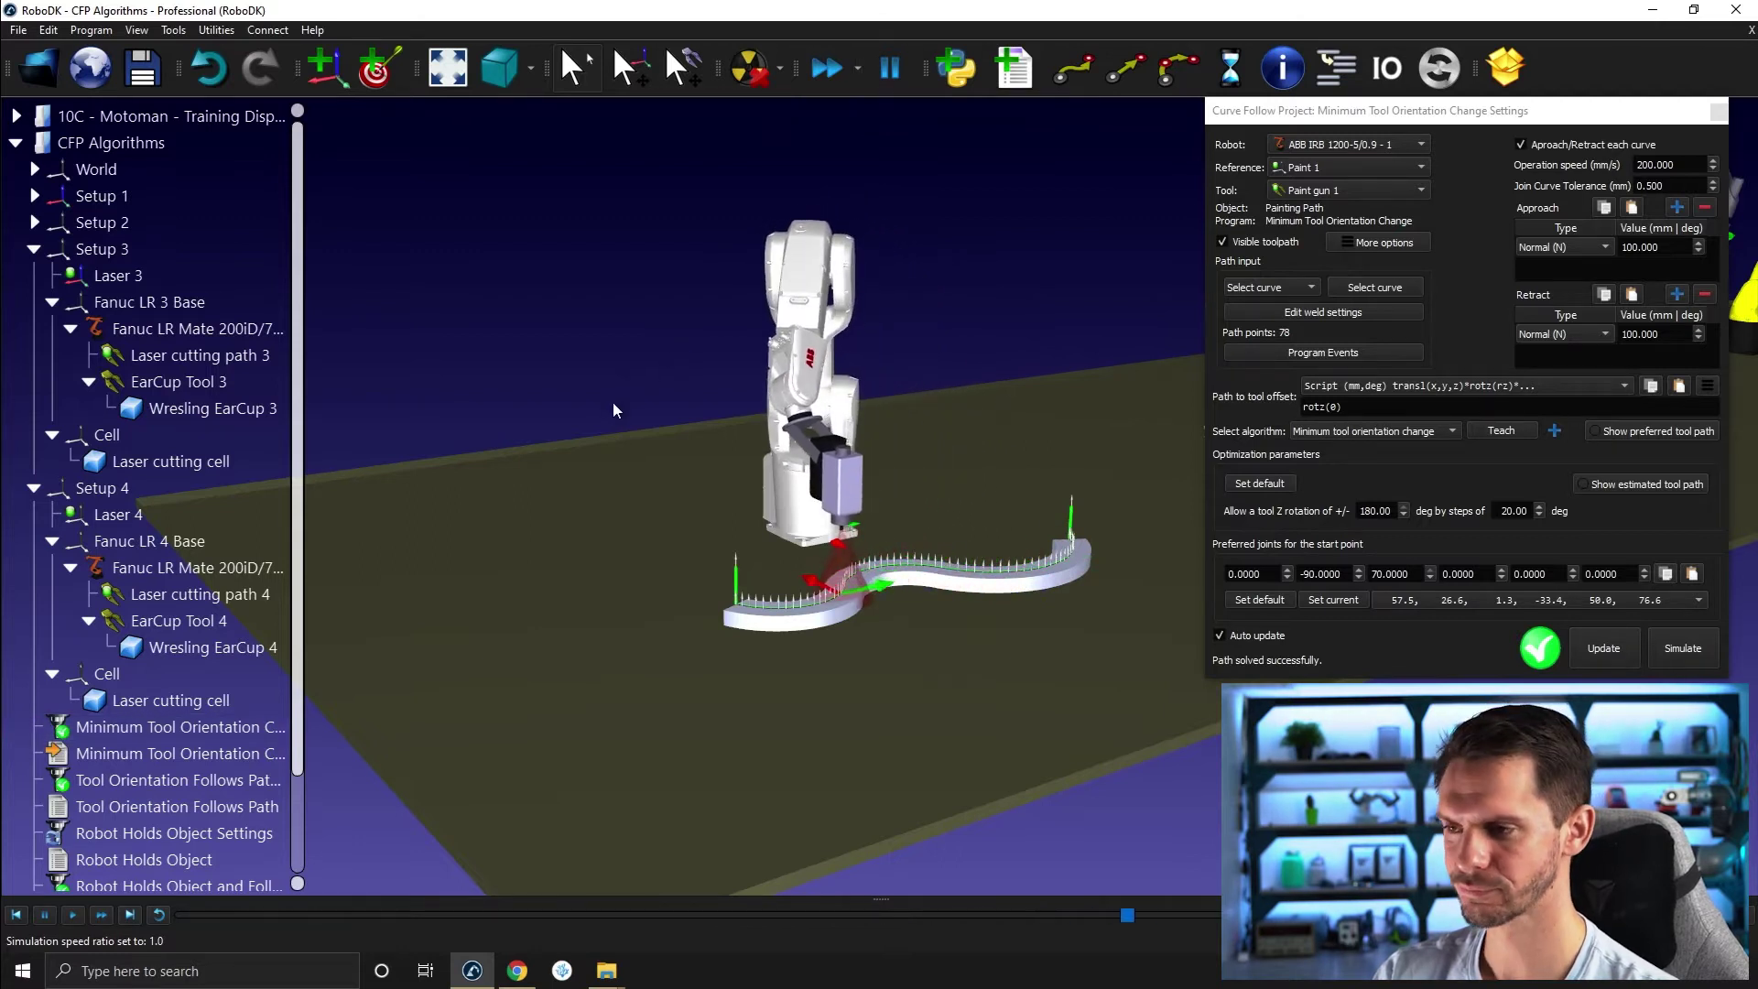
- Examine the orientation of the first paint gun's tool frame as it travels along the S-shaped curve
{"action": "scroll", "coordinate": [898, 549], "scroll_direction": "up", "scroll_amount": 5}
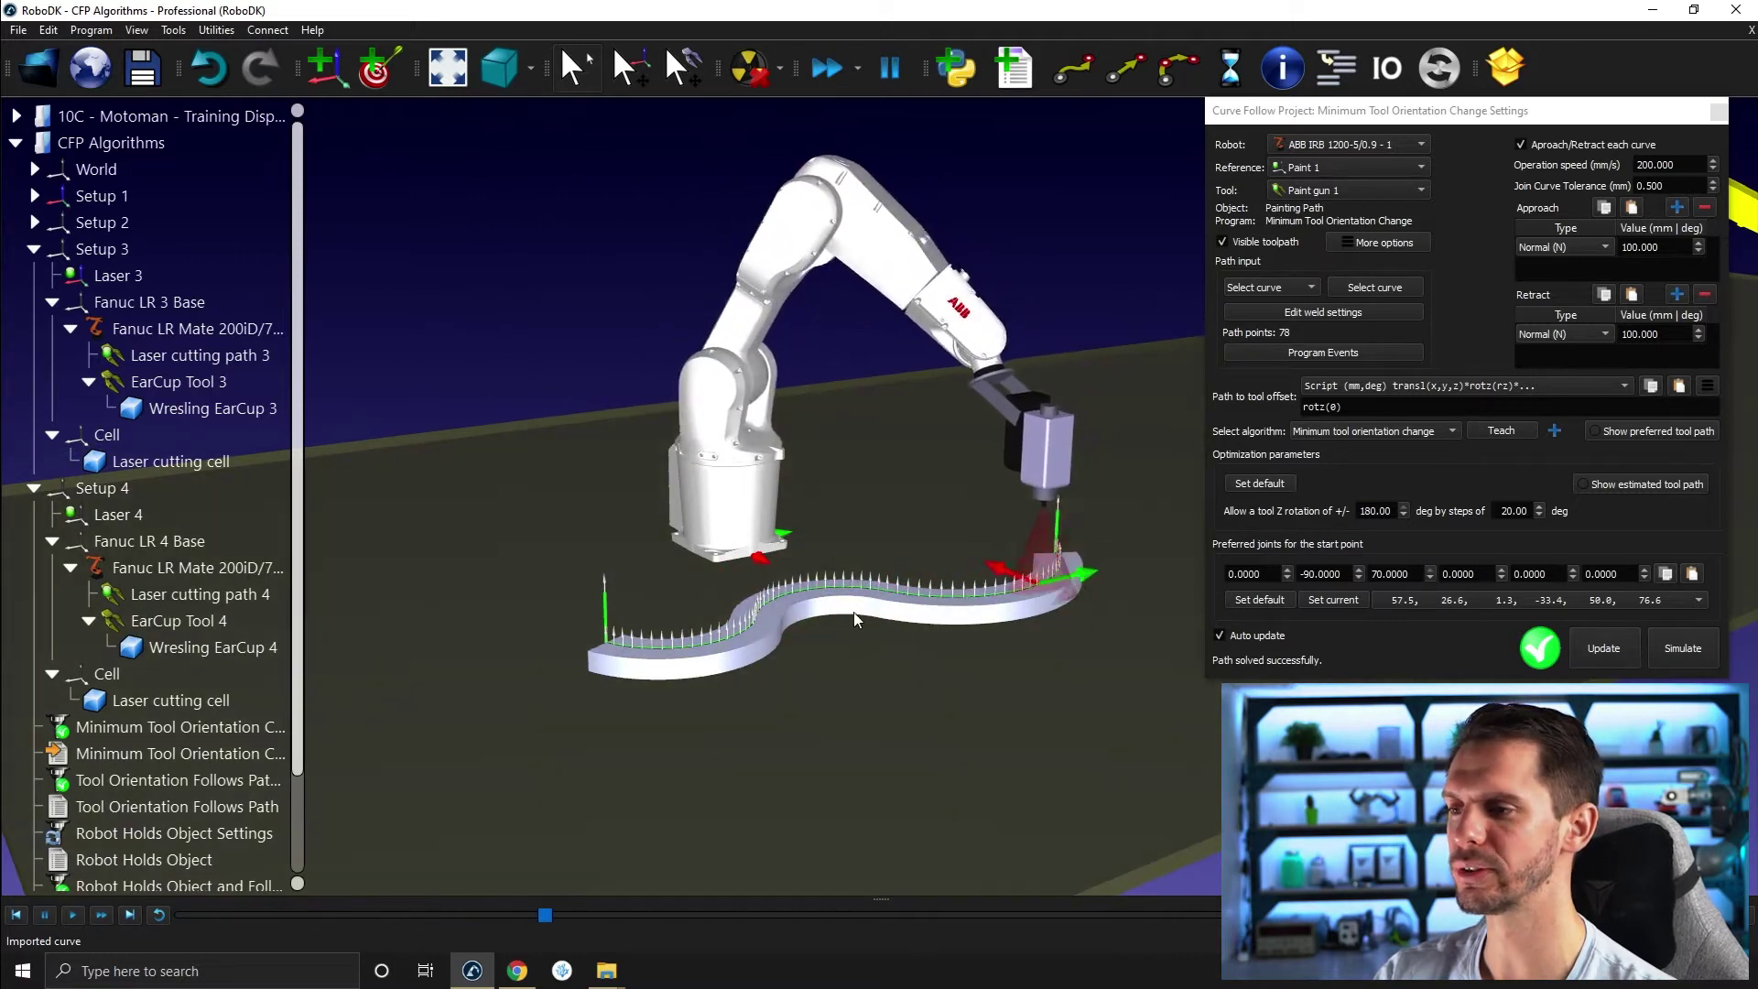
{"action": "scroll", "coordinate": [1000, 592], "scroll_direction": "up", "scroll_amount": 2}
{"action": "scroll", "coordinate": [1000, 592], "scroll_direction": "up", "scroll_amount": 3}
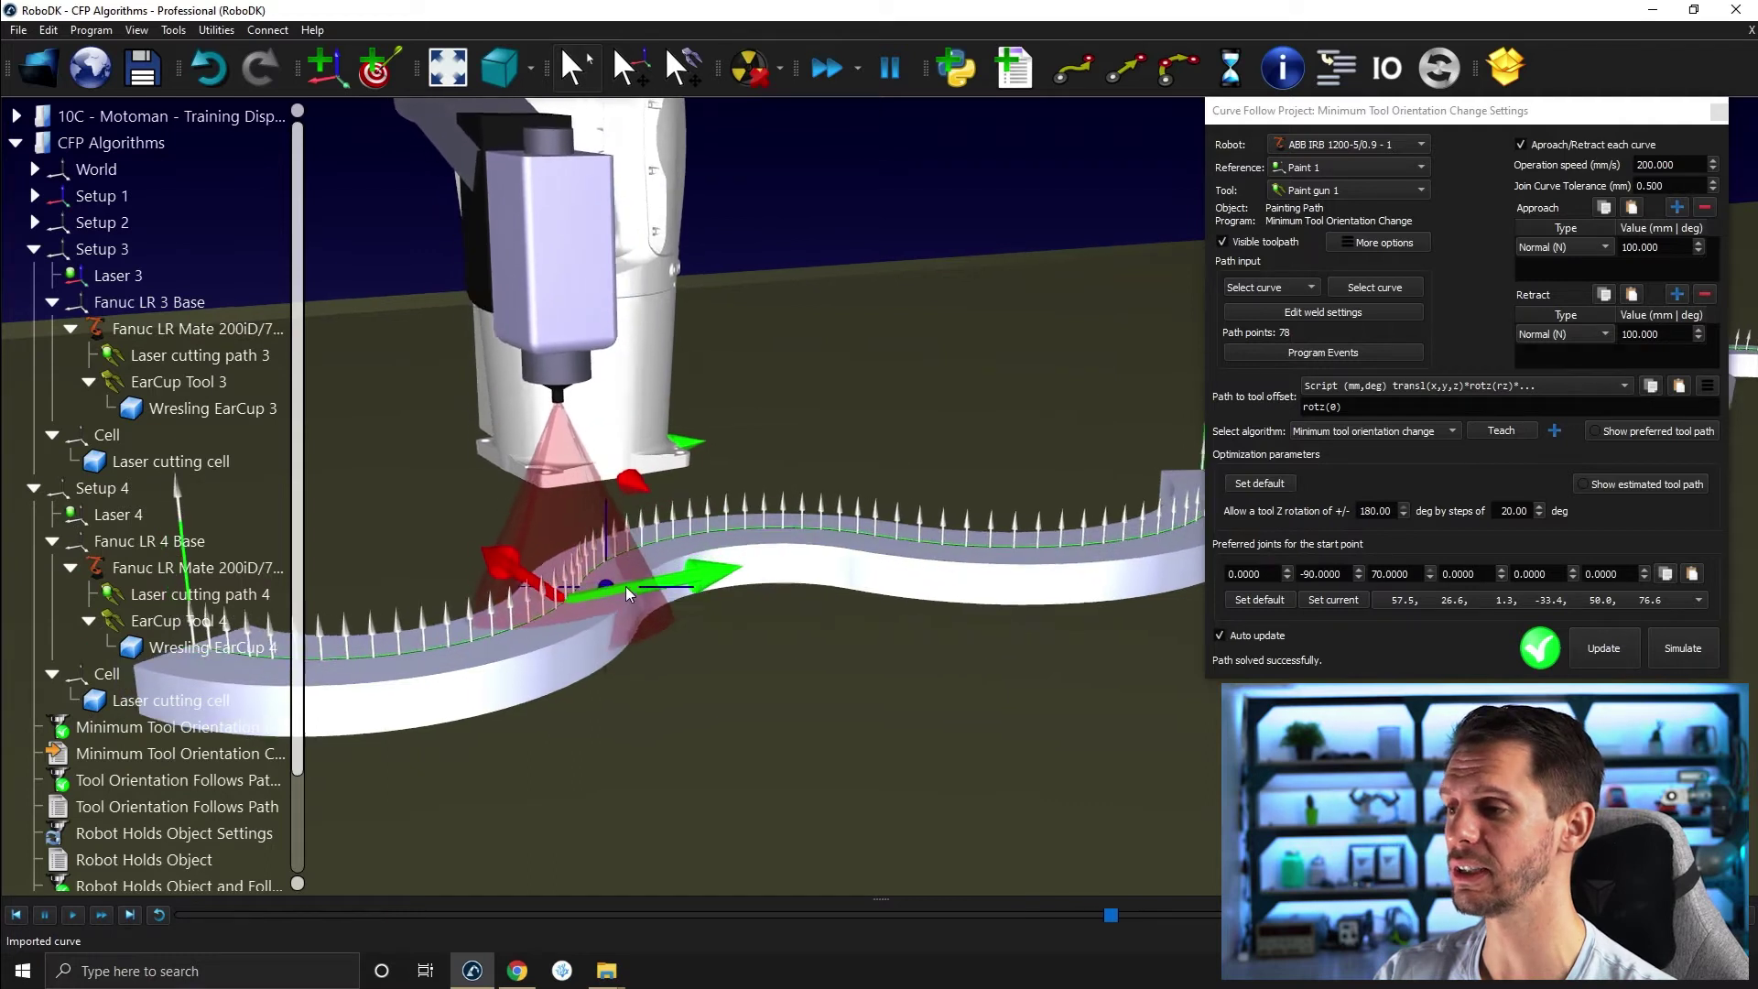
{"action": "left_click_drag", "start_coordinate": [338, 661], "coordinate": [1048, 511]}
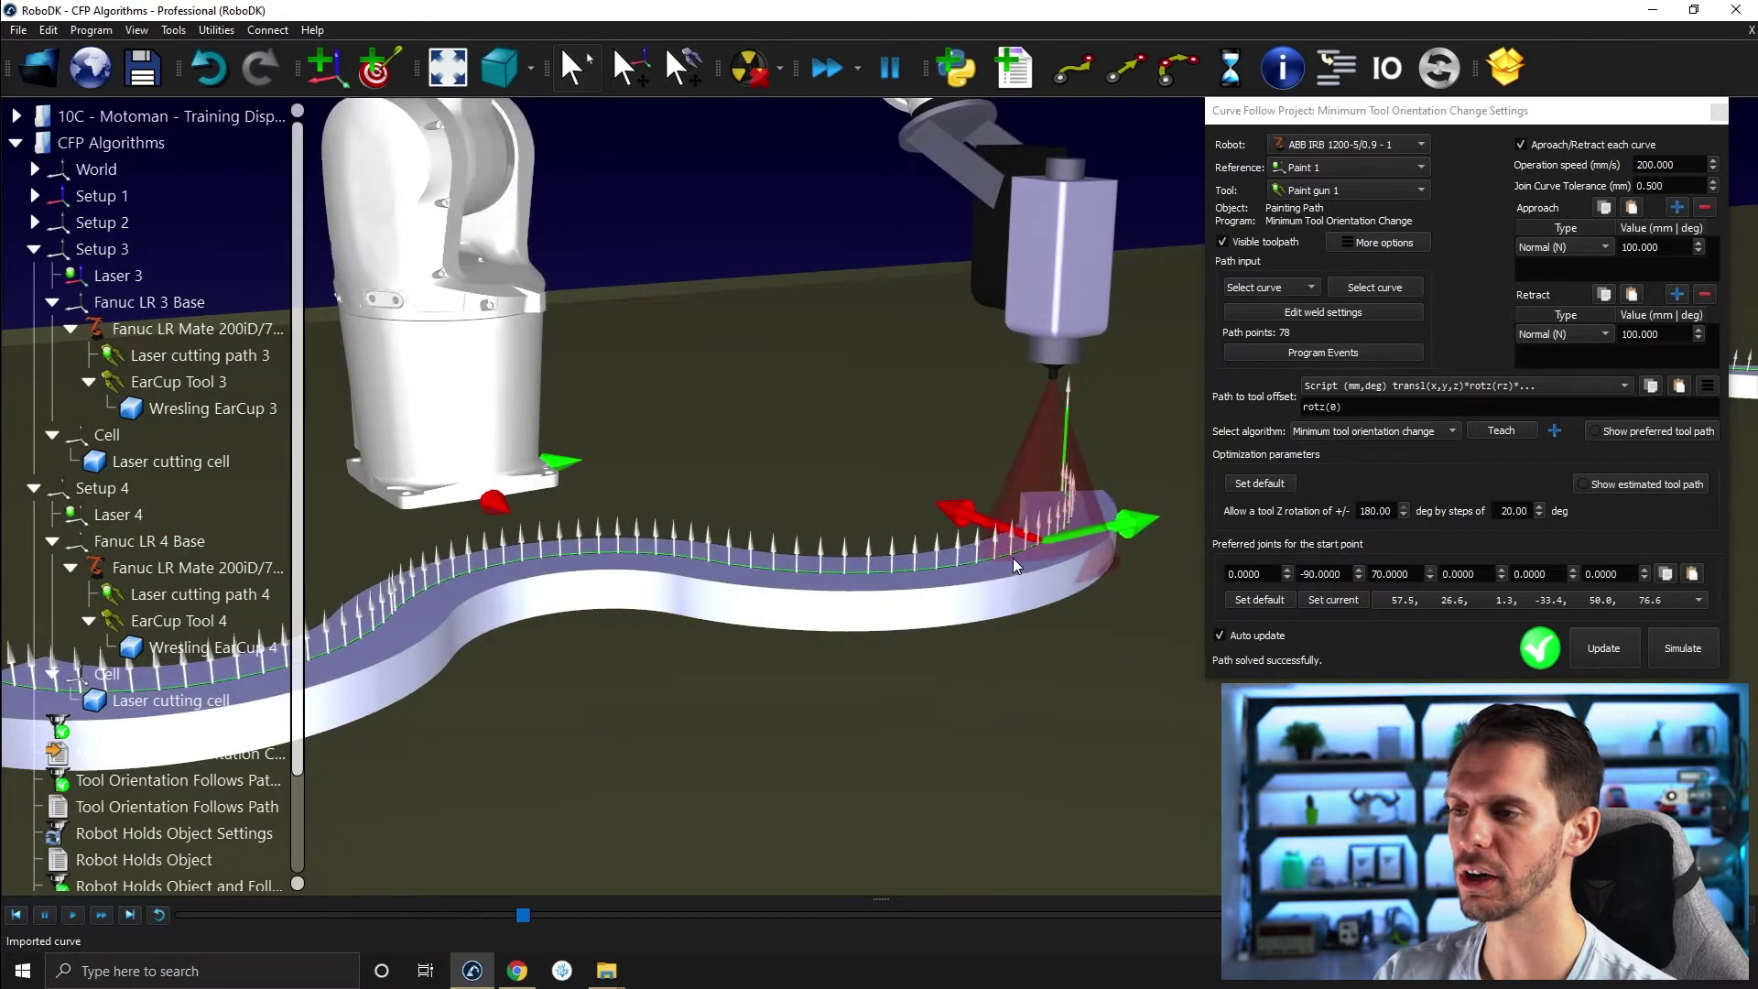
{"action": "left_click_drag", "start_coordinate": [824, 575], "coordinate": [586, 597]}
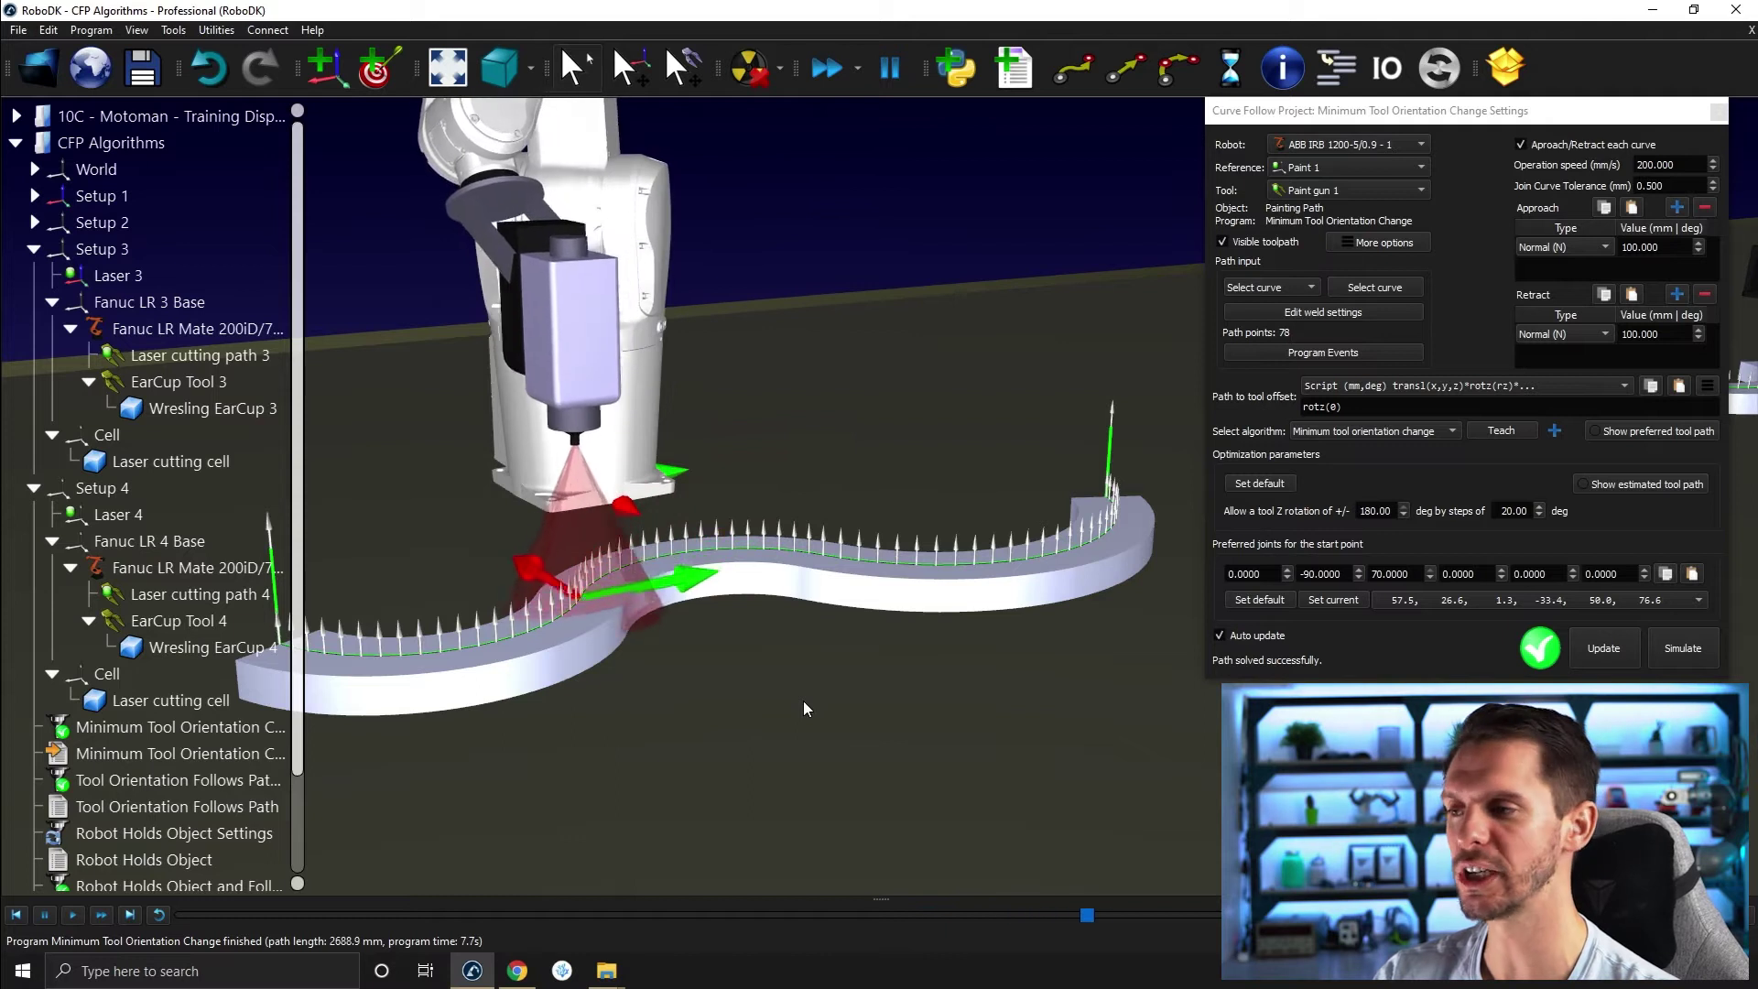
{"action": "middle_click_drag", "start_coordinate": [804, 700], "coordinate": [954, 667]}
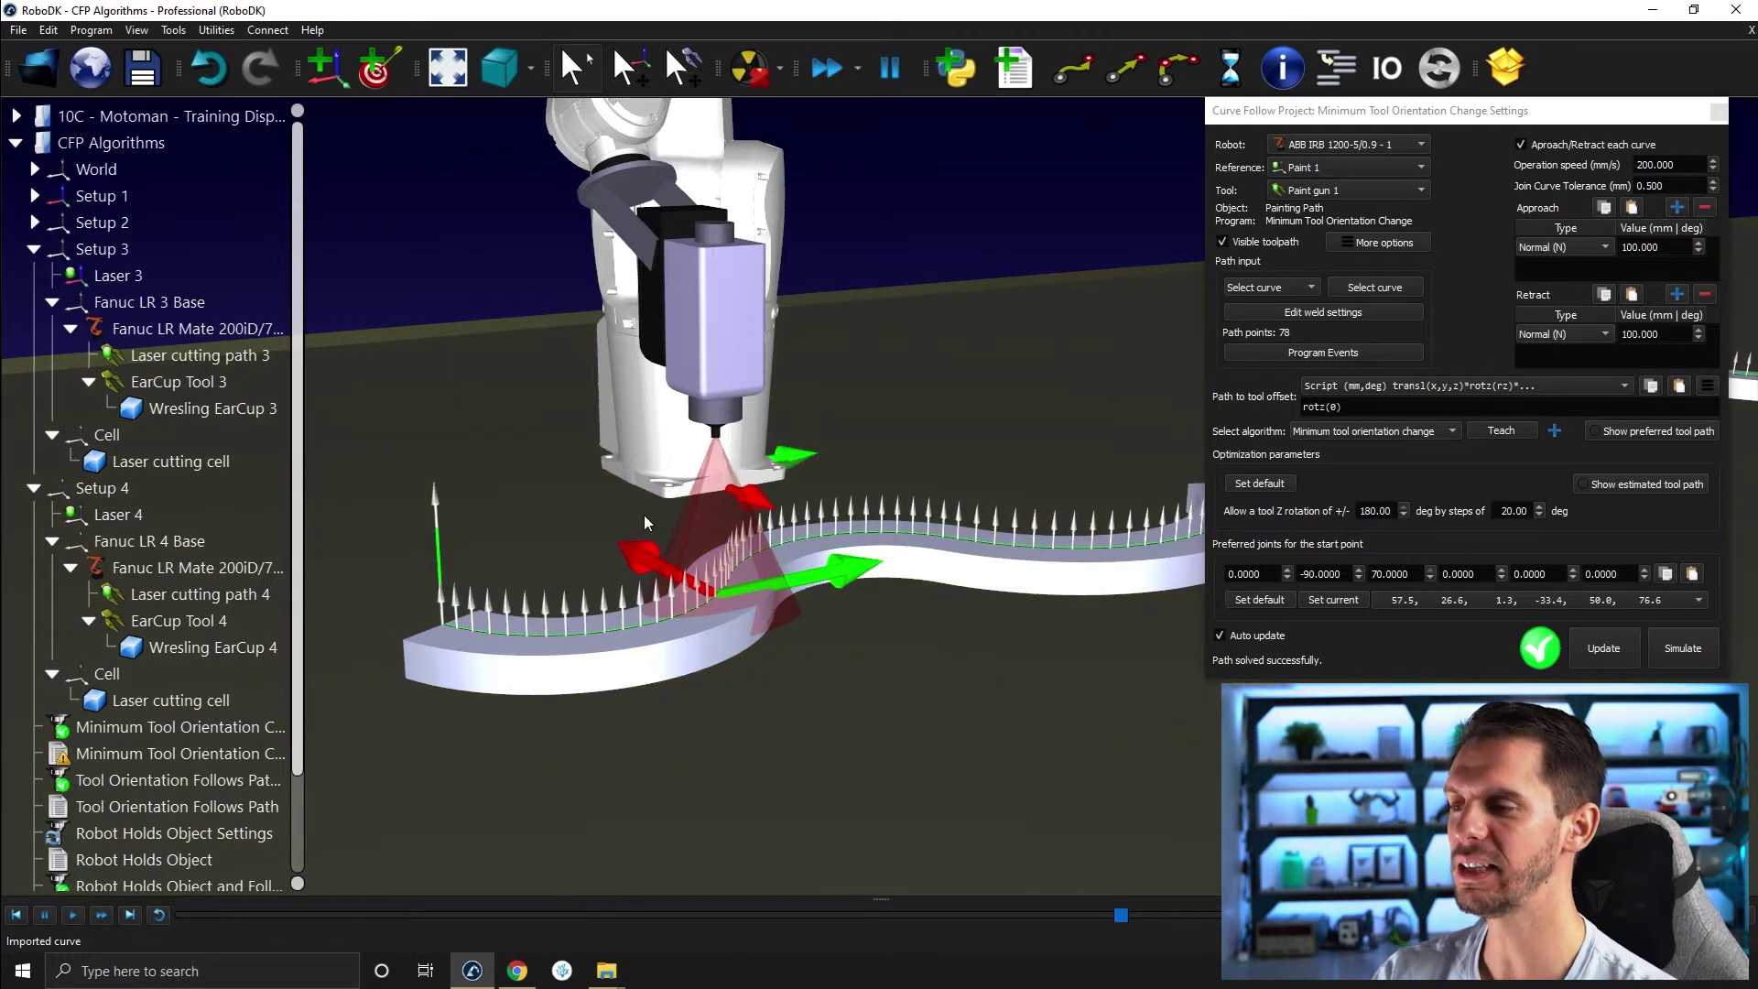
- Move the minimum orientation simulation to mid-curve, inspect the paint gun's frame from above, and close the project settings
{"action": "left_click_drag", "start_coordinate": [645, 514], "coordinate": [701, 729]}
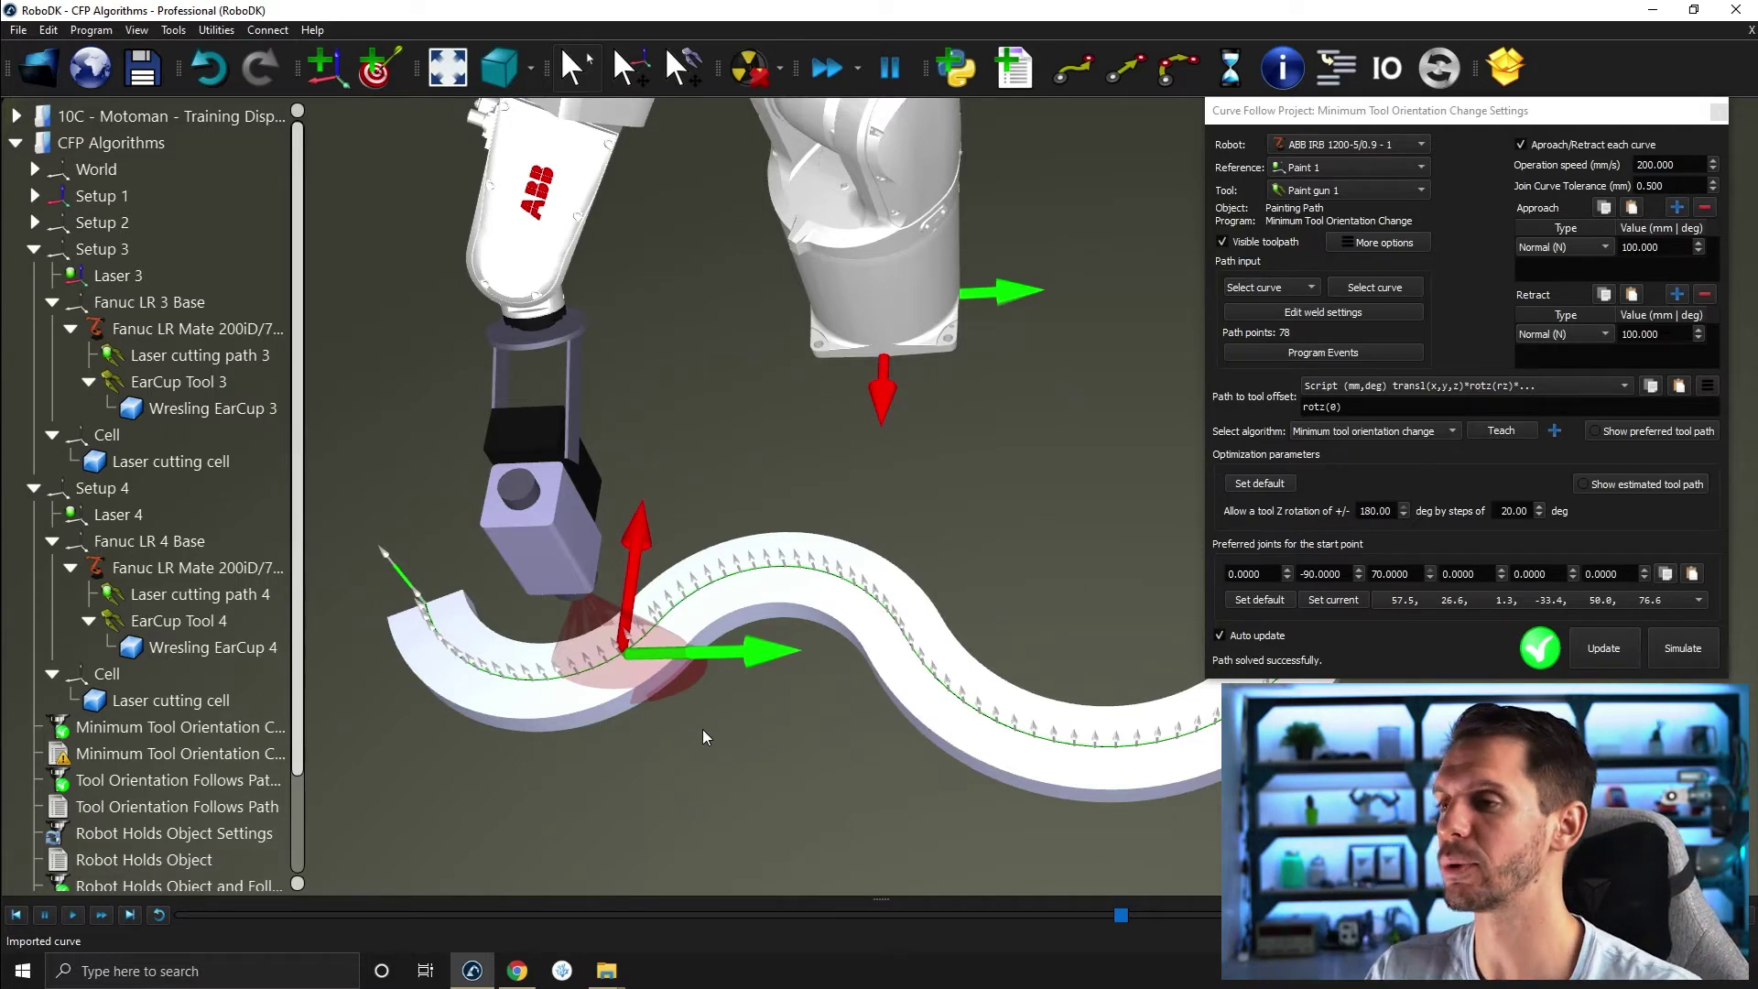
{"action": "scroll", "coordinate": [702, 729], "scroll_direction": "down", "scroll_amount": 2}
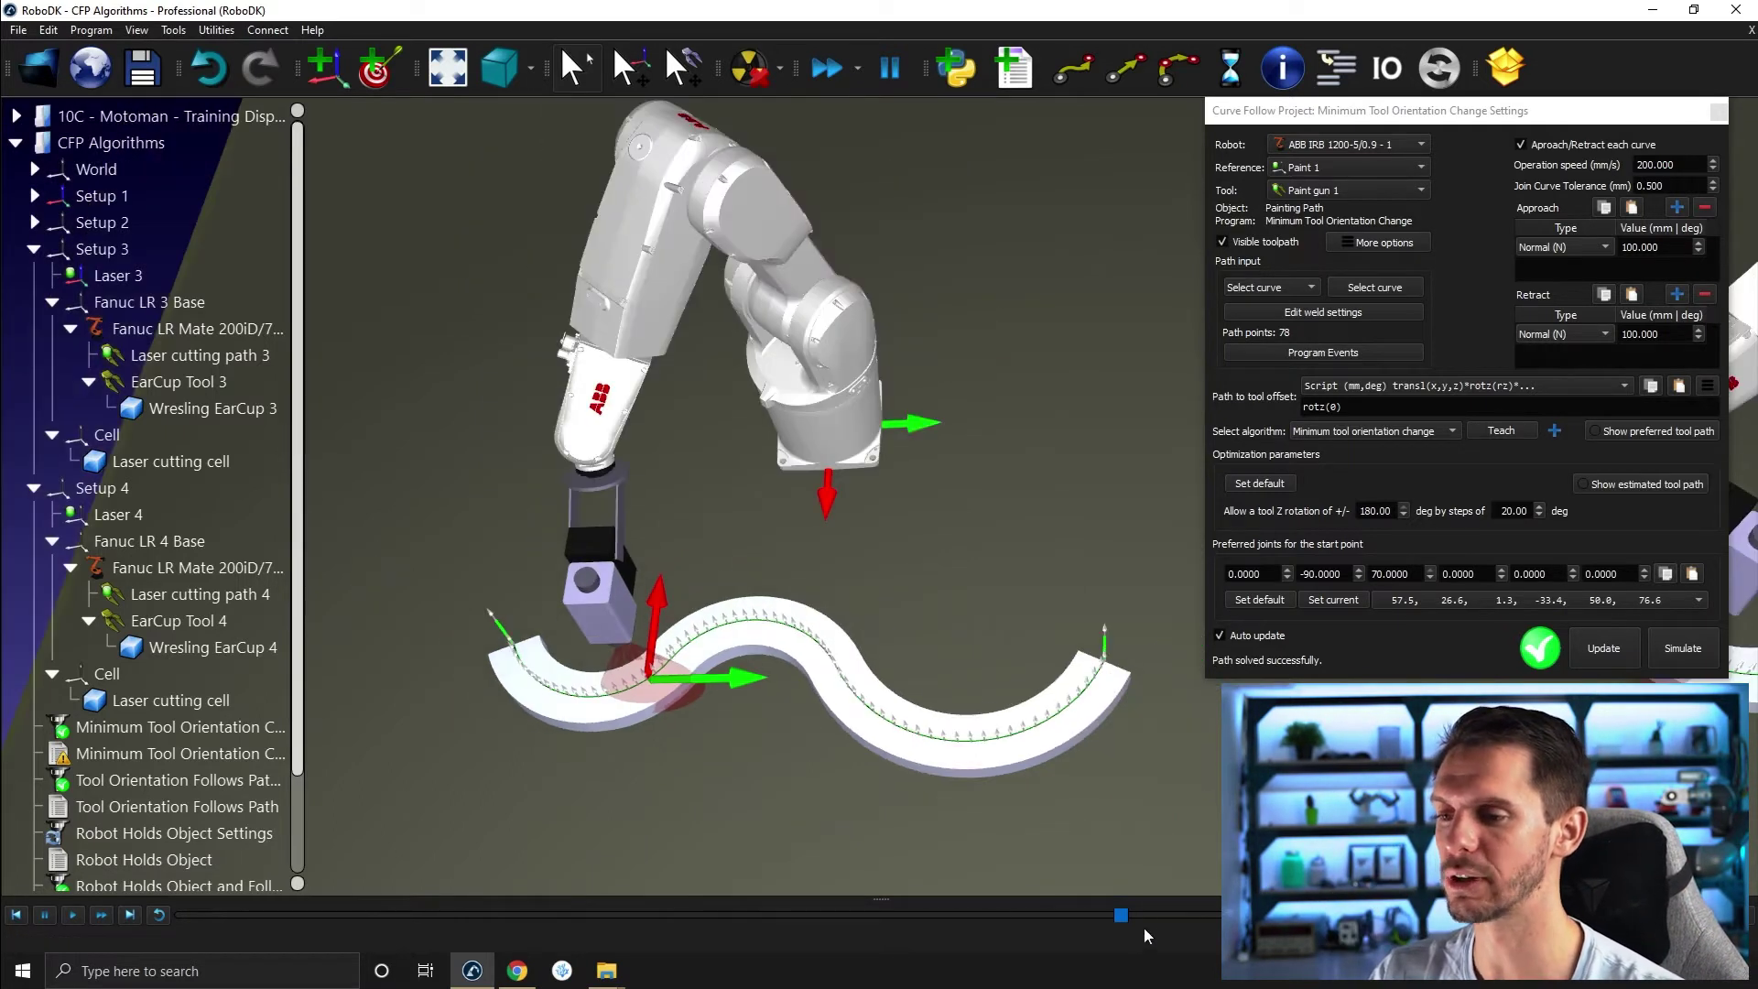
{"action": "left_click_drag", "start_coordinate": [1122, 921], "coordinate": [841, 934]}
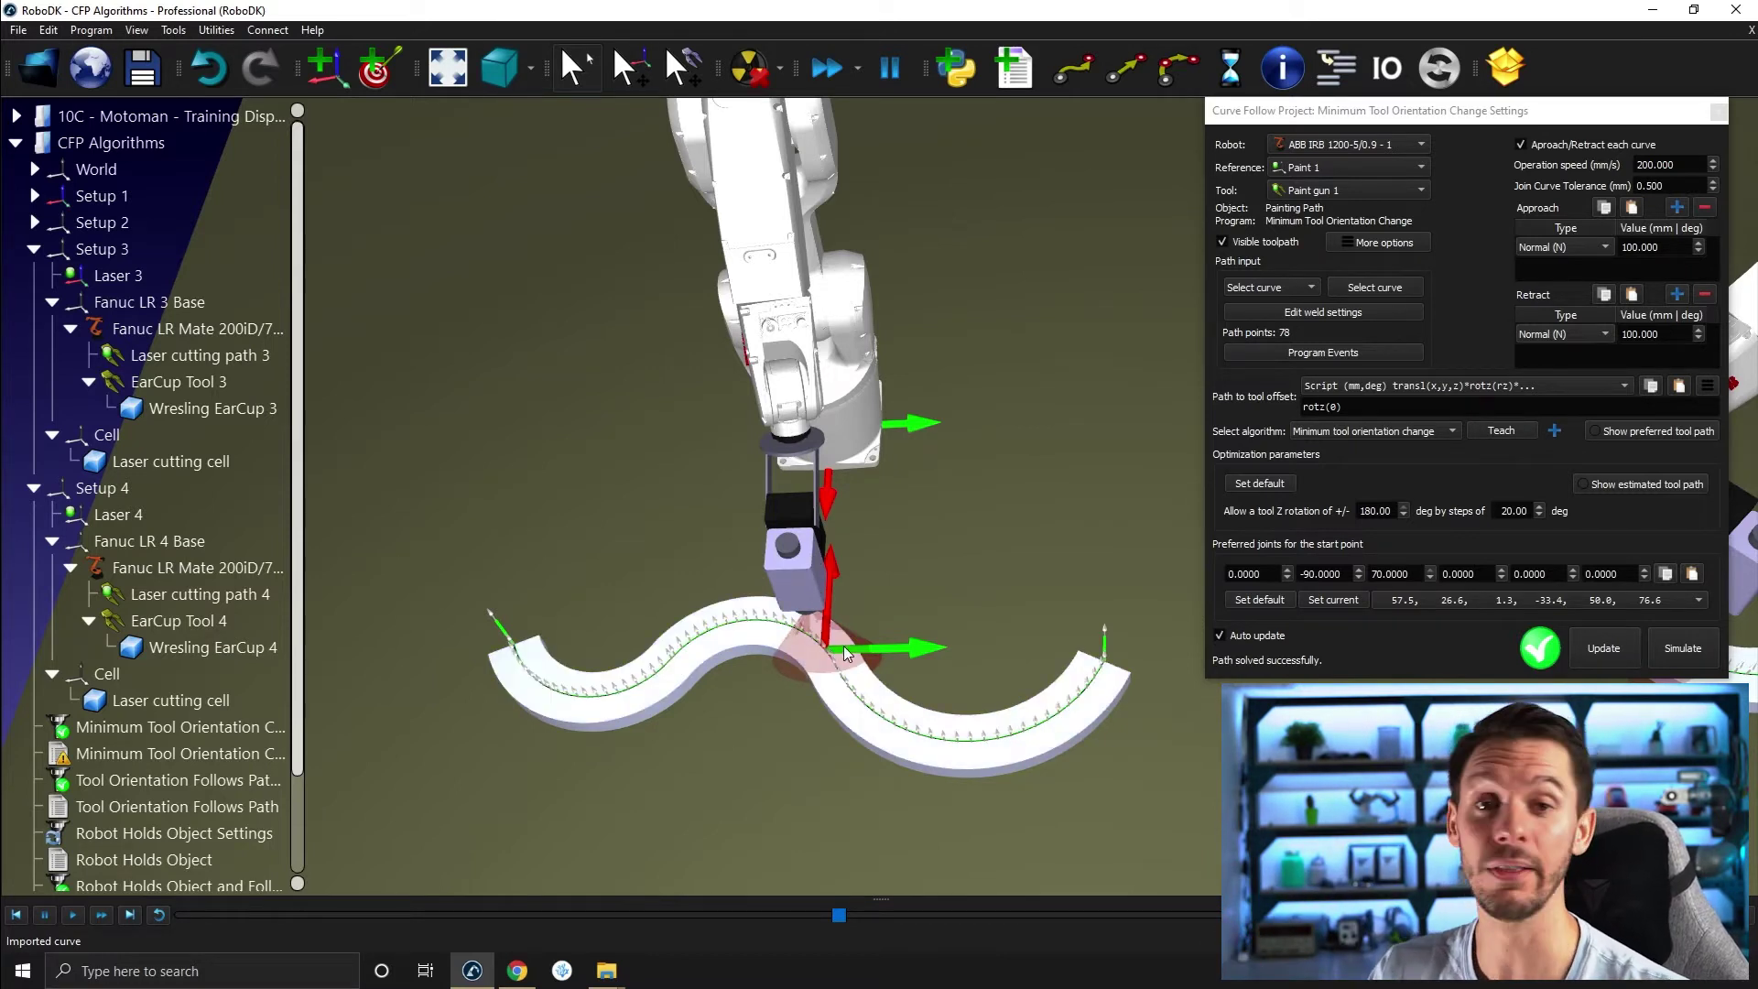
{"action": "left_click_drag", "start_coordinate": [856, 665], "coordinate": [849, 569]}
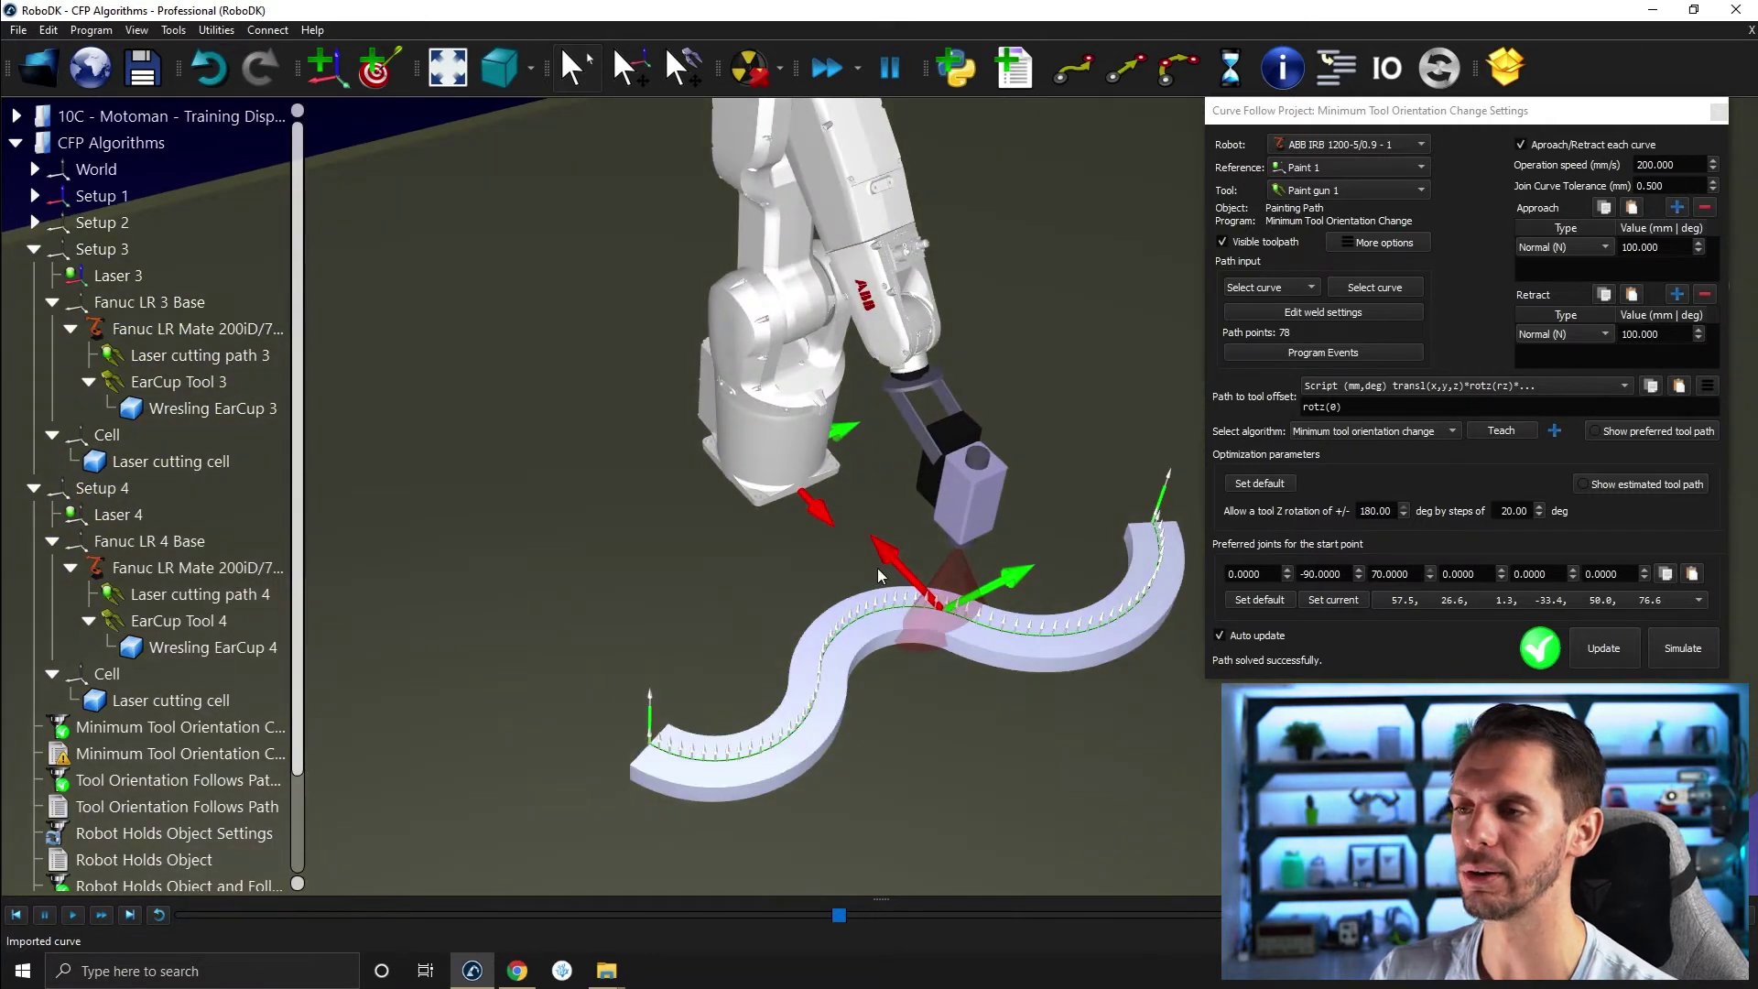
{"action": "left_click_drag", "start_coordinate": [954, 661], "coordinate": [974, 650]}
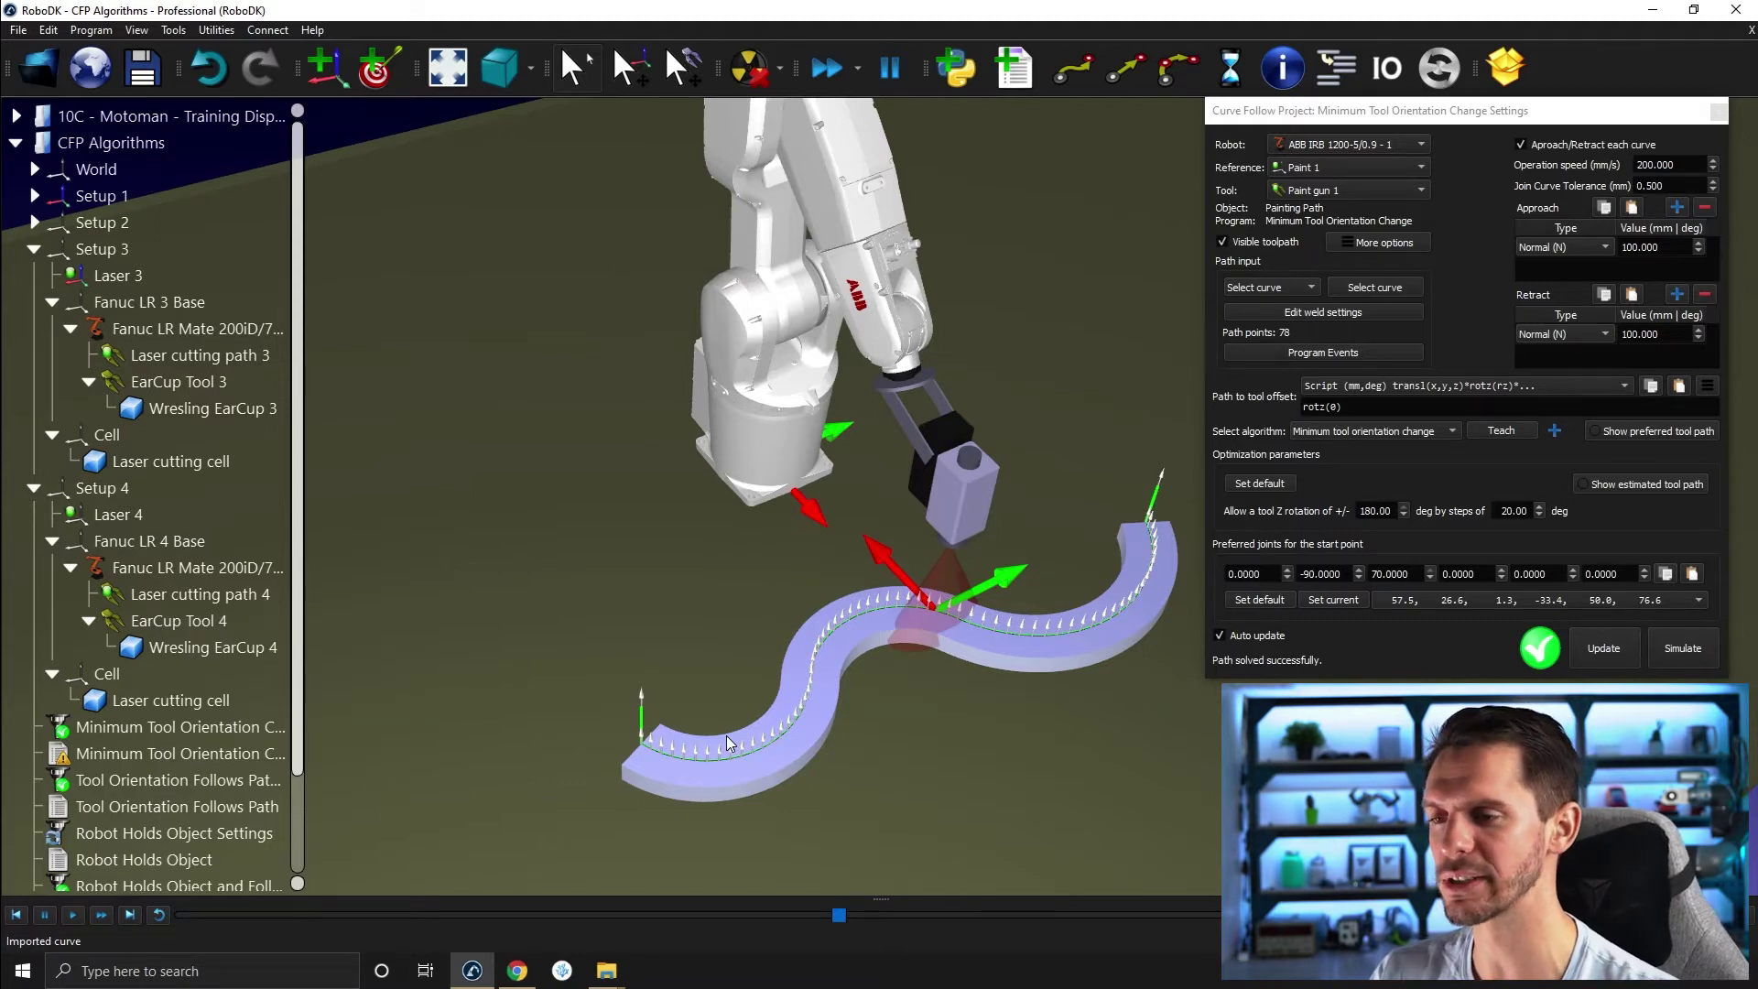
{"action": "scroll", "coordinate": [1069, 488], "scroll_direction": "down", "scroll_amount": 3}
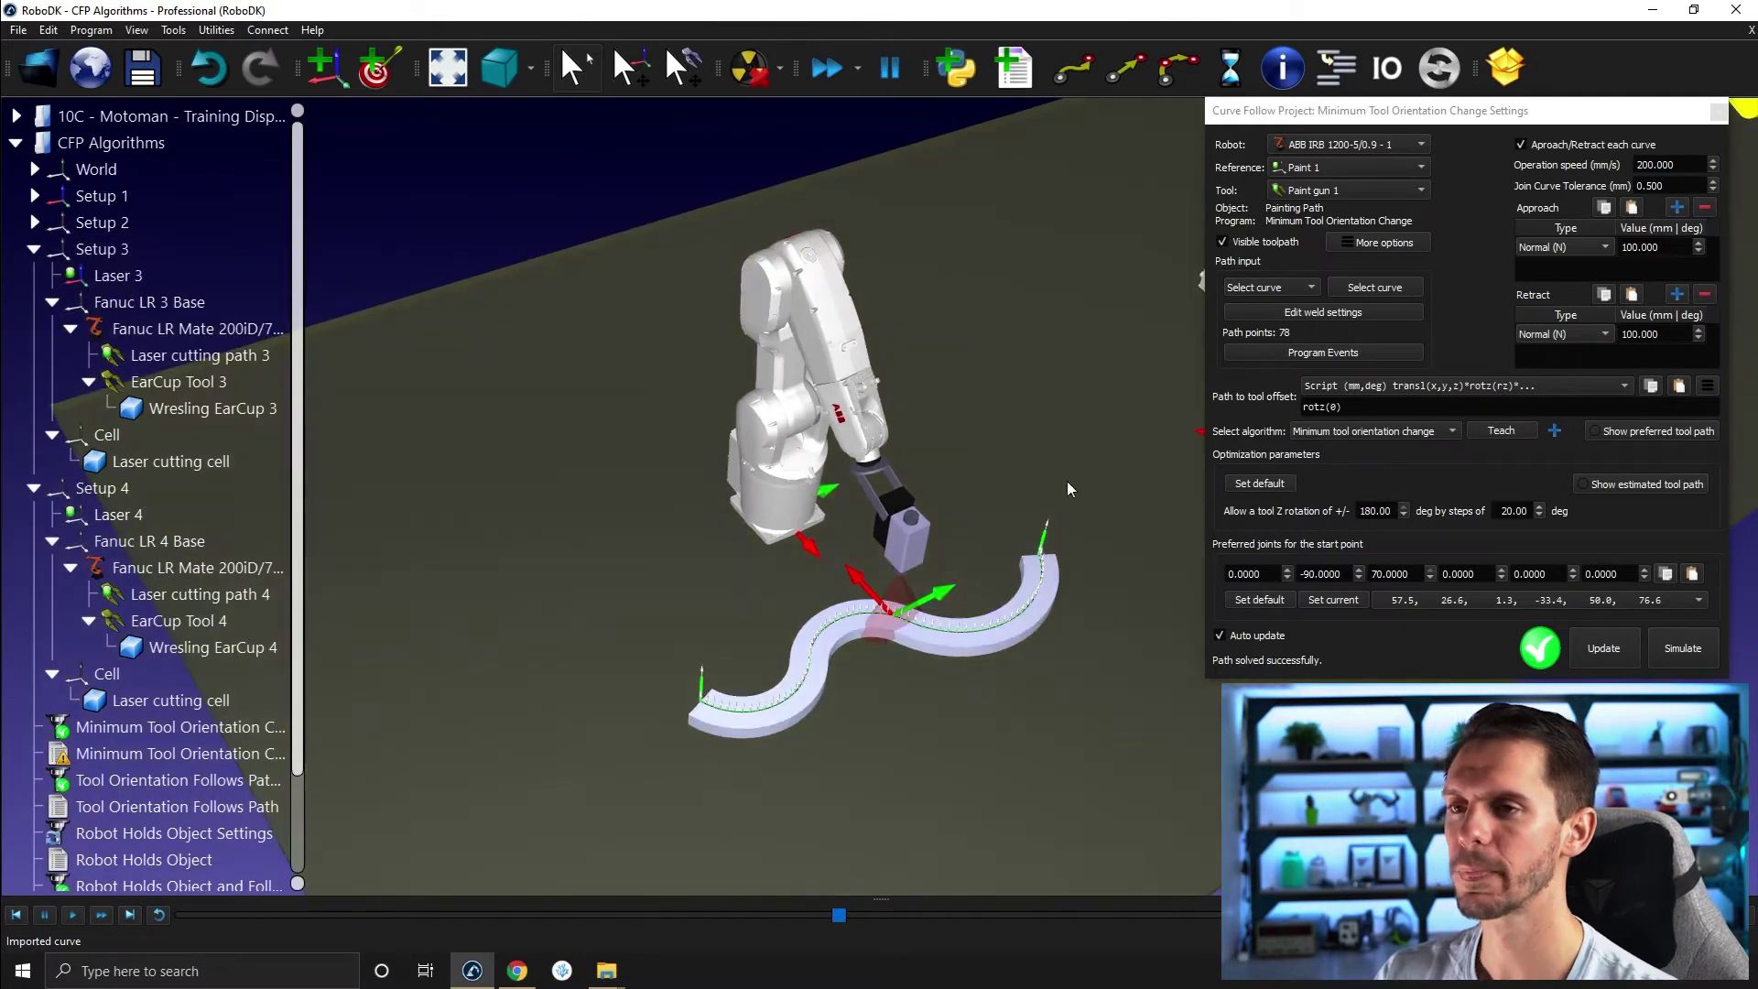
{"action": "left_click", "coordinate": [1718, 111]}
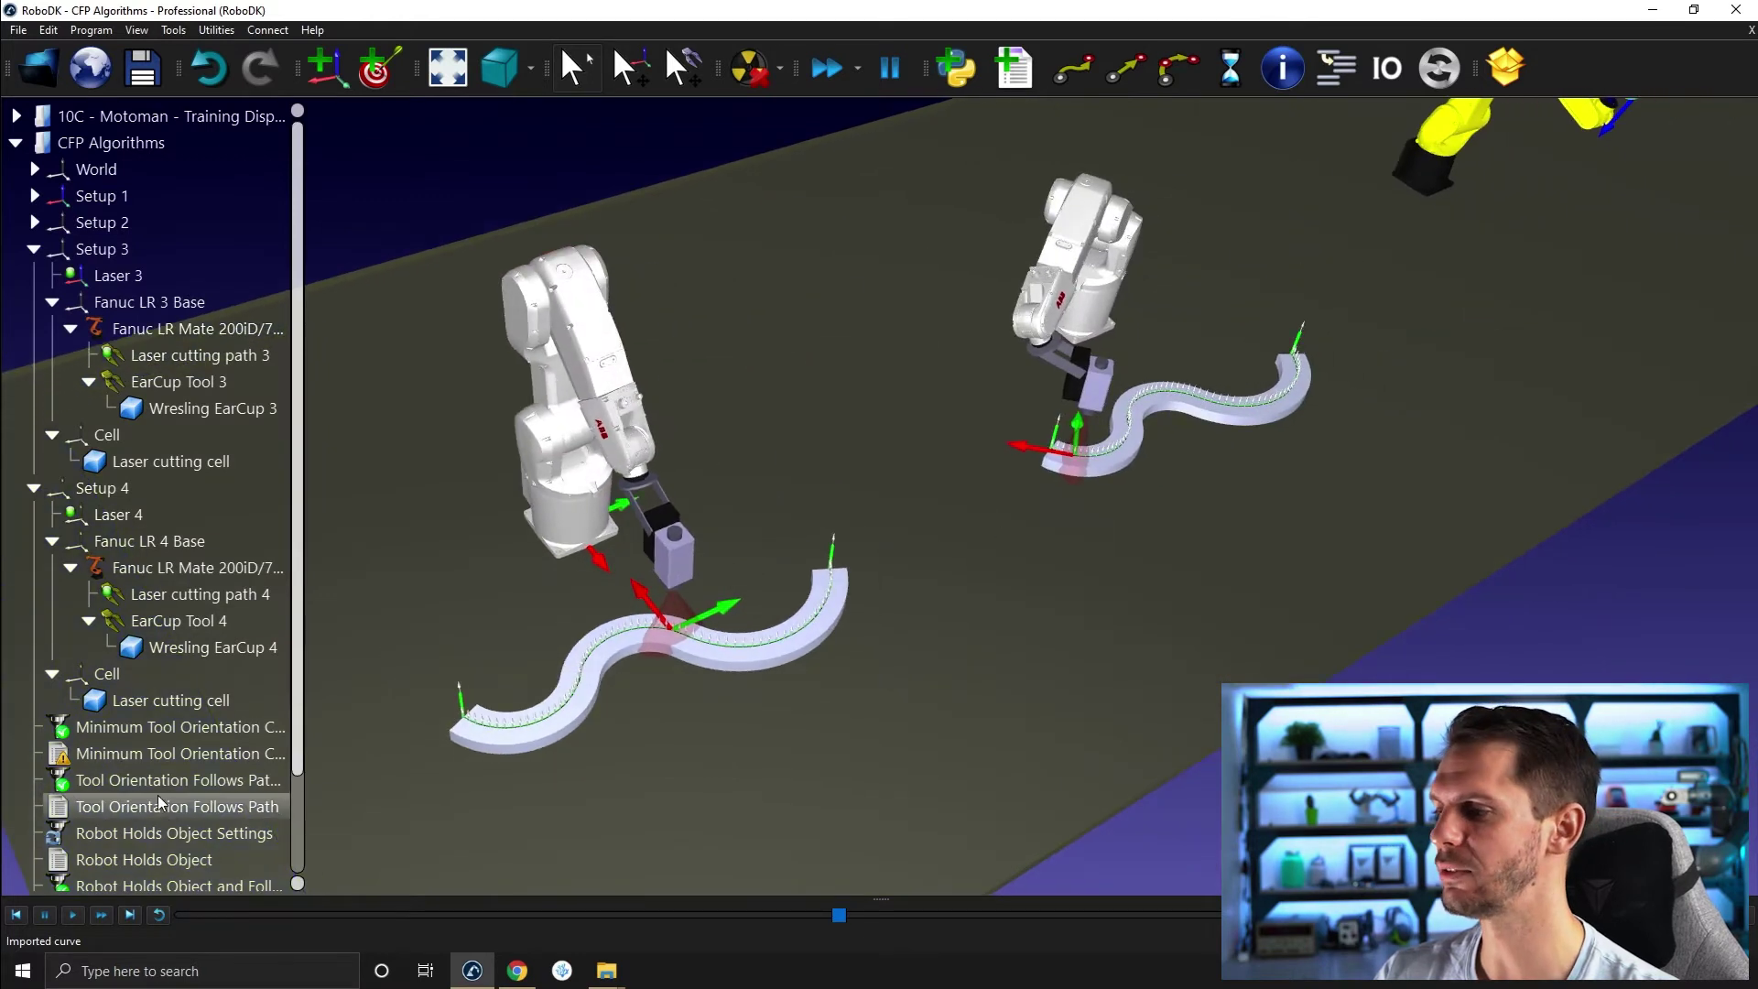
- Open the Tool Orientation Follows Path settings, simulate the program on the second ABB robot, and stop it partway along the curve
{"action": "double_click", "coordinate": [162, 783]}
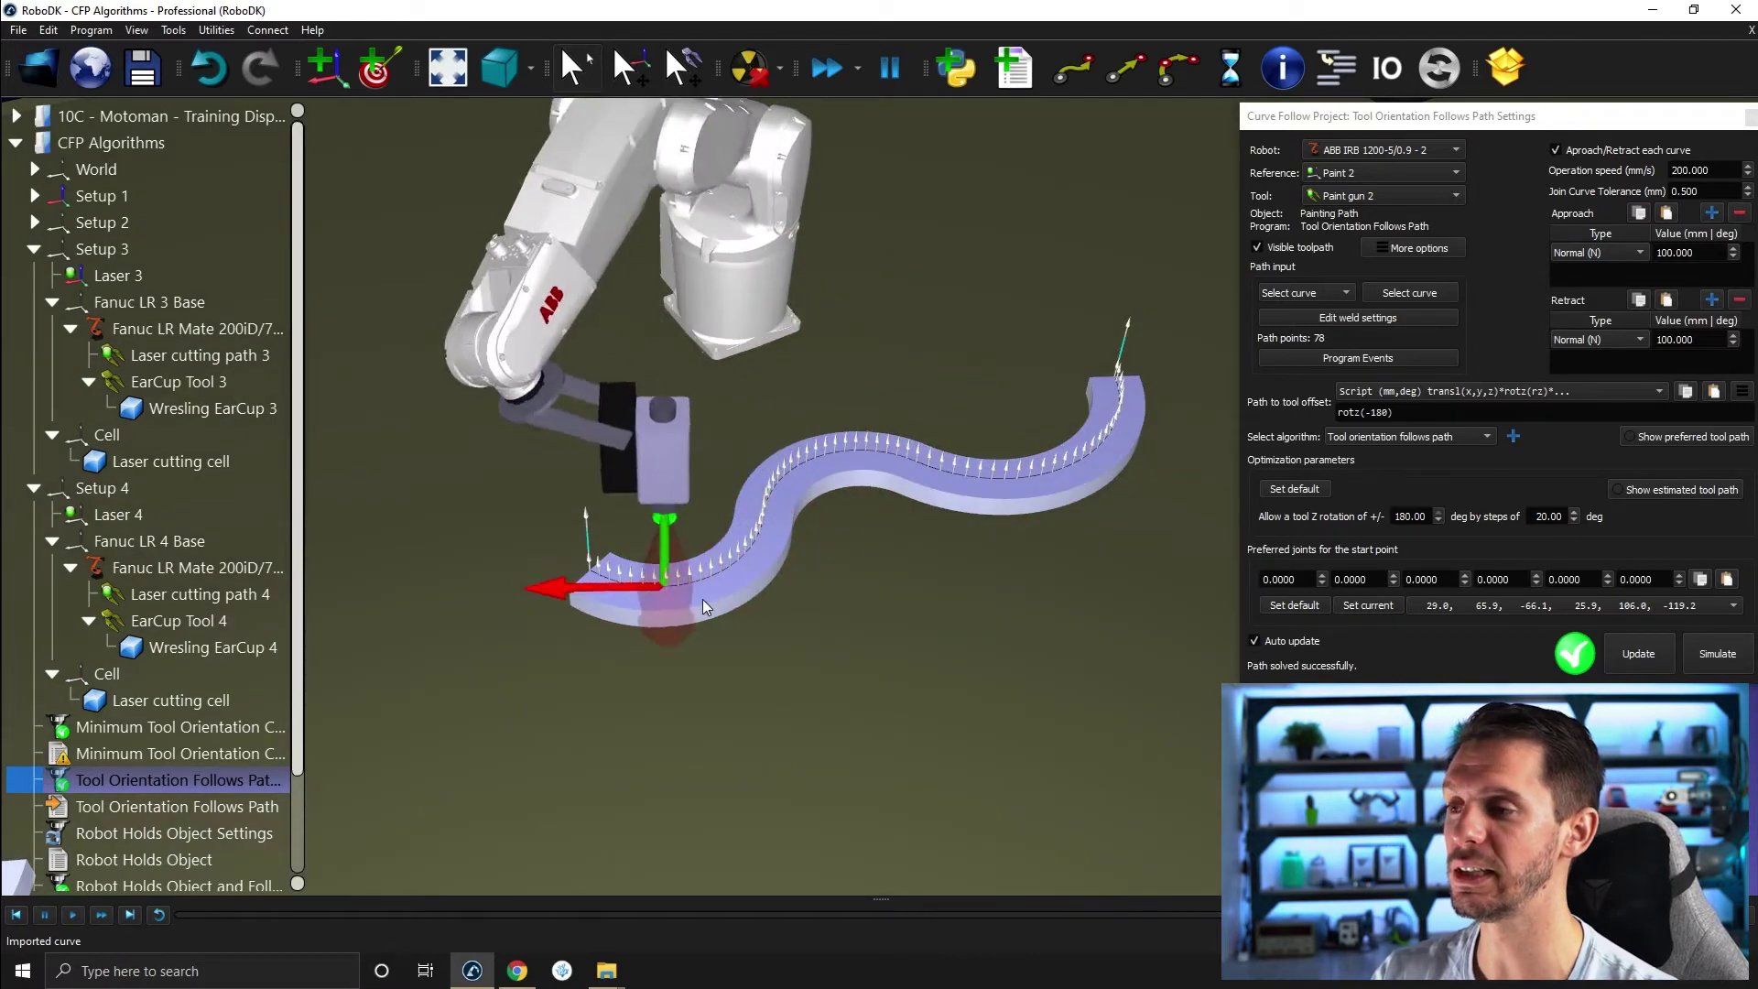
{"action": "scroll", "coordinate": [976, 478], "scroll_direction": "up", "scroll_amount": 2}
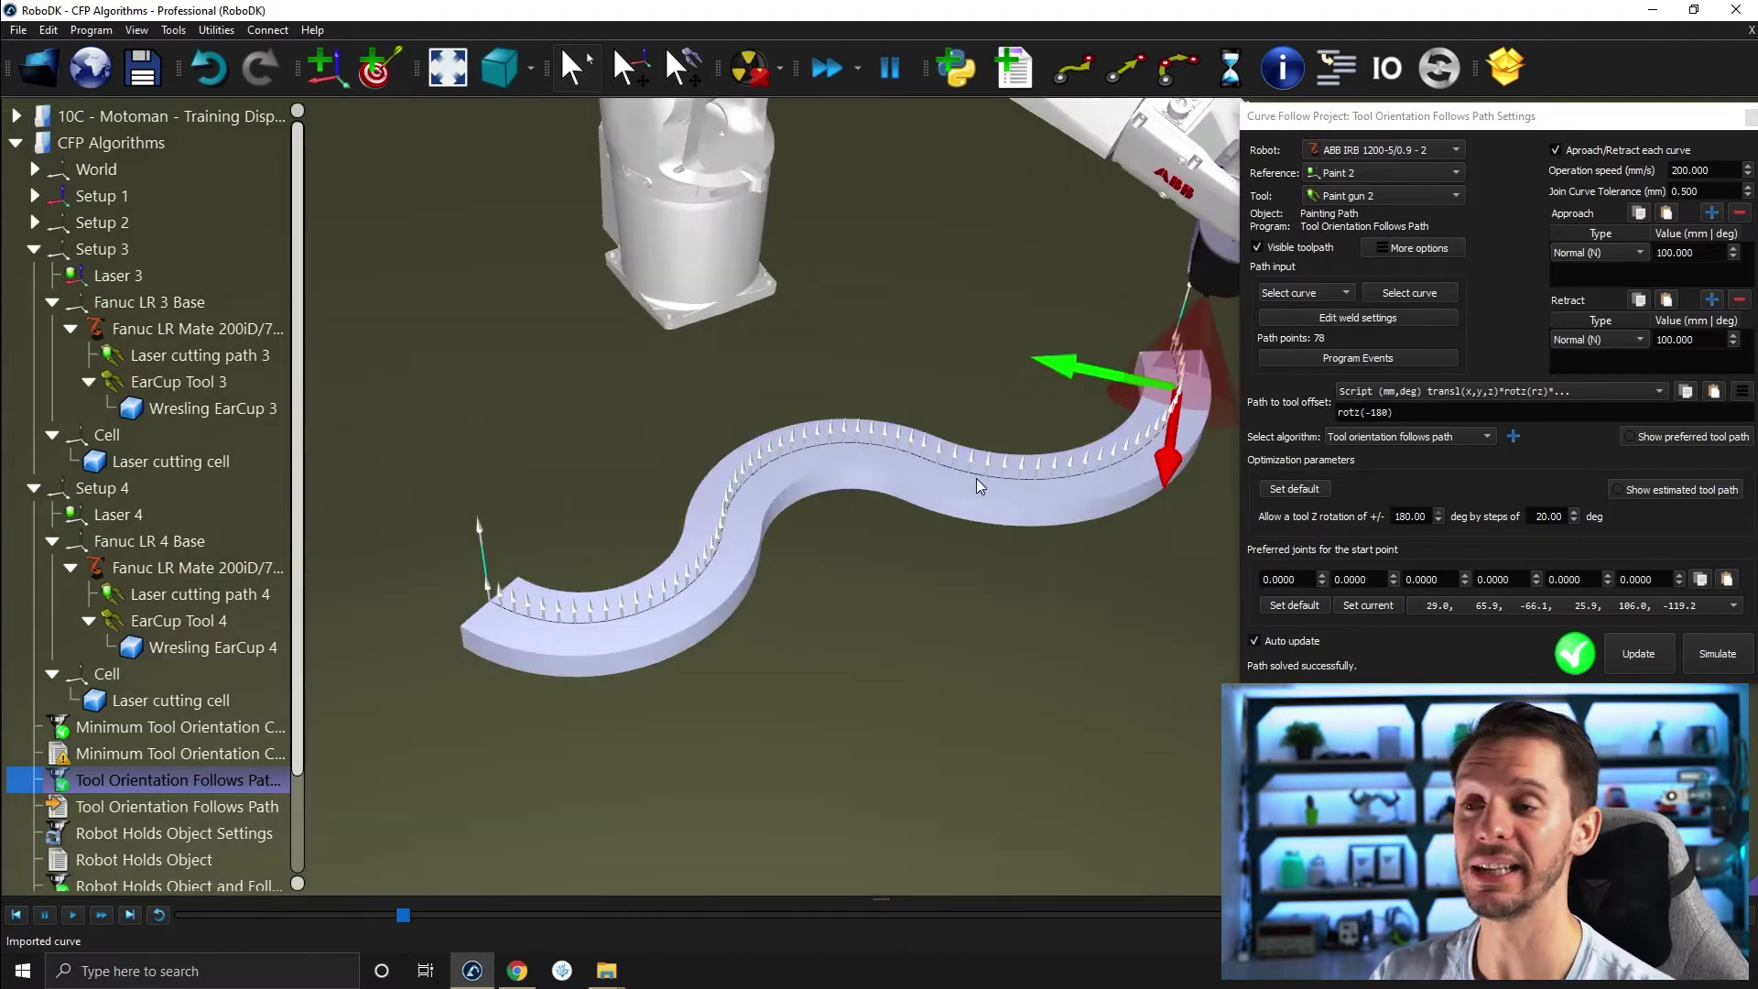
{"action": "mouse_move", "coordinate": [1091, 467]}
{"action": "left_mouse_down"}
{"action": "mouse_move", "coordinate": [1169, 453]}
{"action": "mouse_move", "coordinate": [1150, 475]}
{"action": "mouse_move", "coordinate": [1092, 473]}
{"action": "left_mouse_up"}
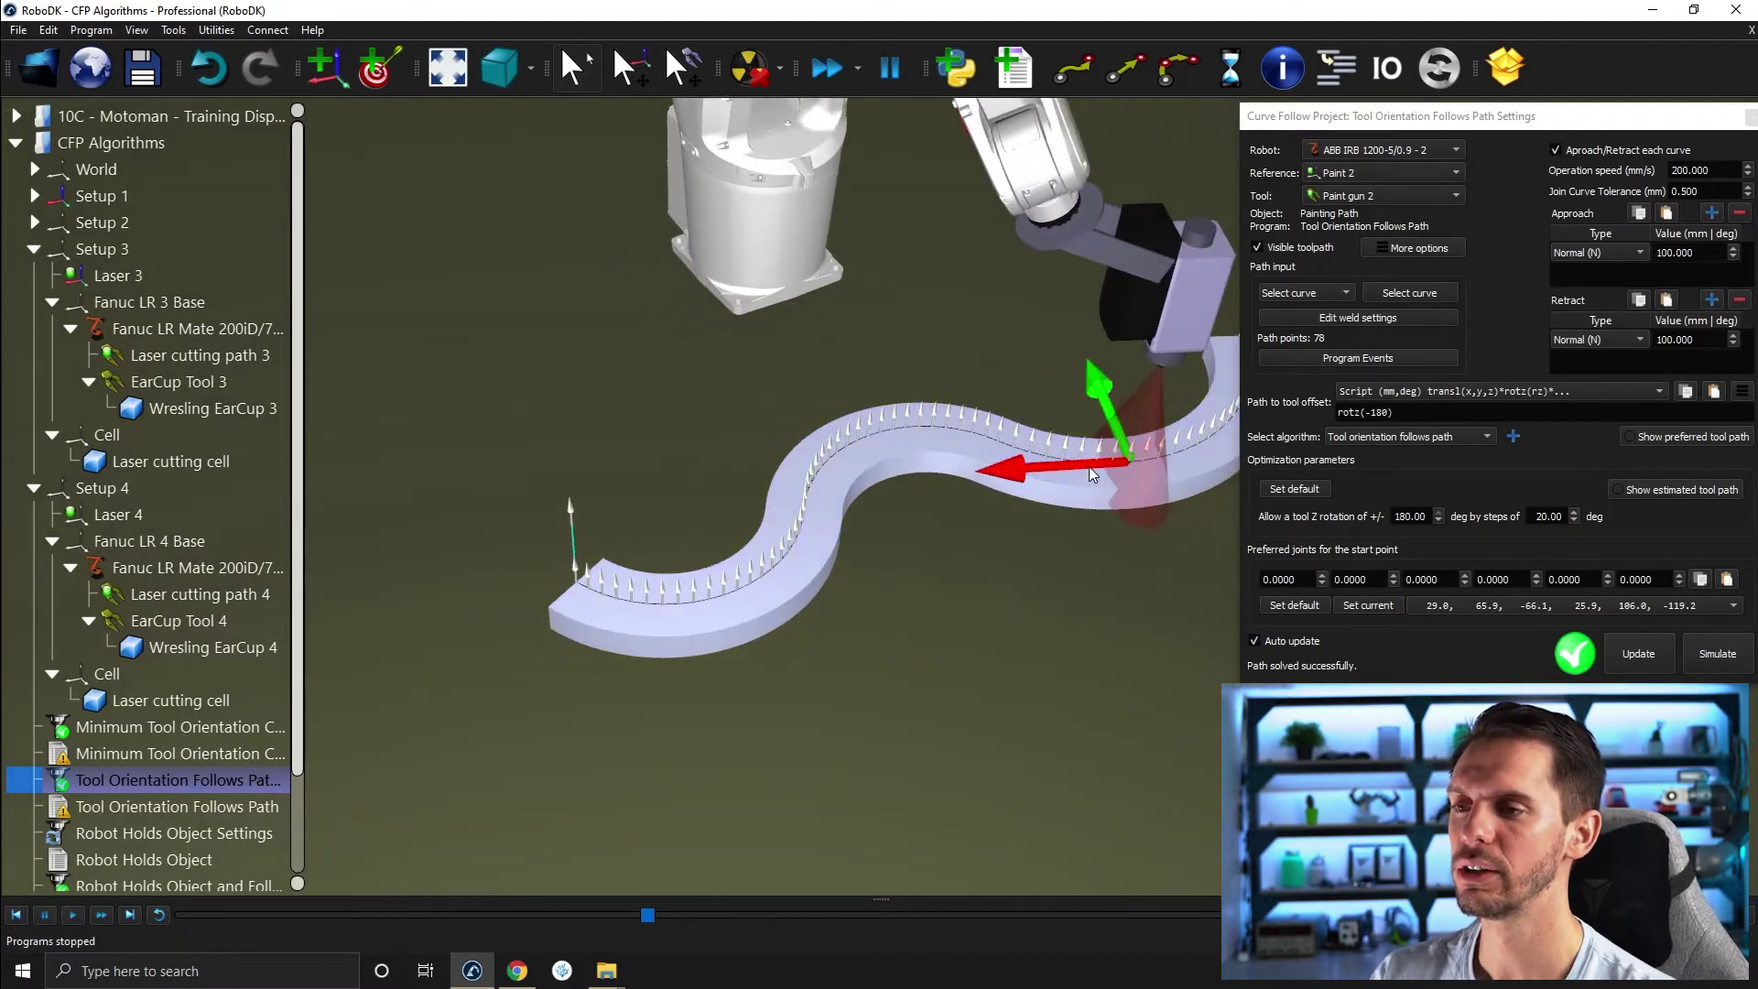
- Nudge the stopped simulation slightly along the path and inspect the second paint gun's tool frame against the curve up close
{"action": "scroll", "coordinate": [1091, 473], "scroll_direction": "up", "scroll_amount": 3}
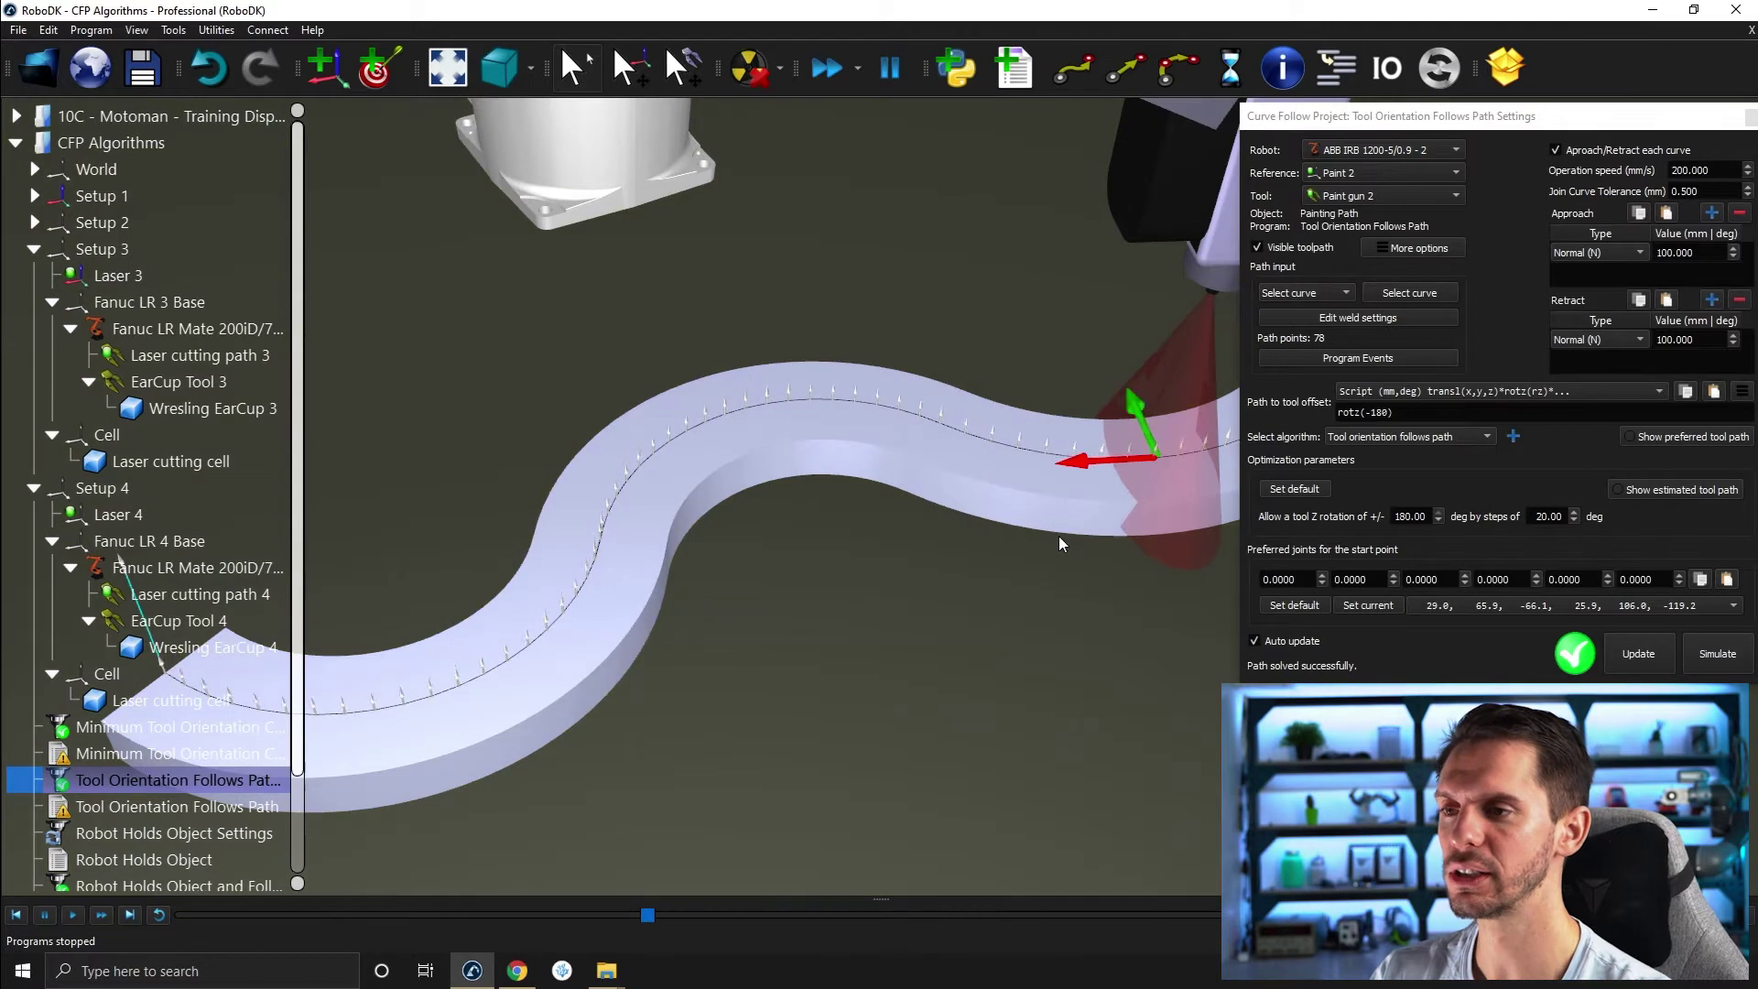
{"action": "scroll", "coordinate": [1185, 443], "scroll_direction": "up", "scroll_amount": 4}
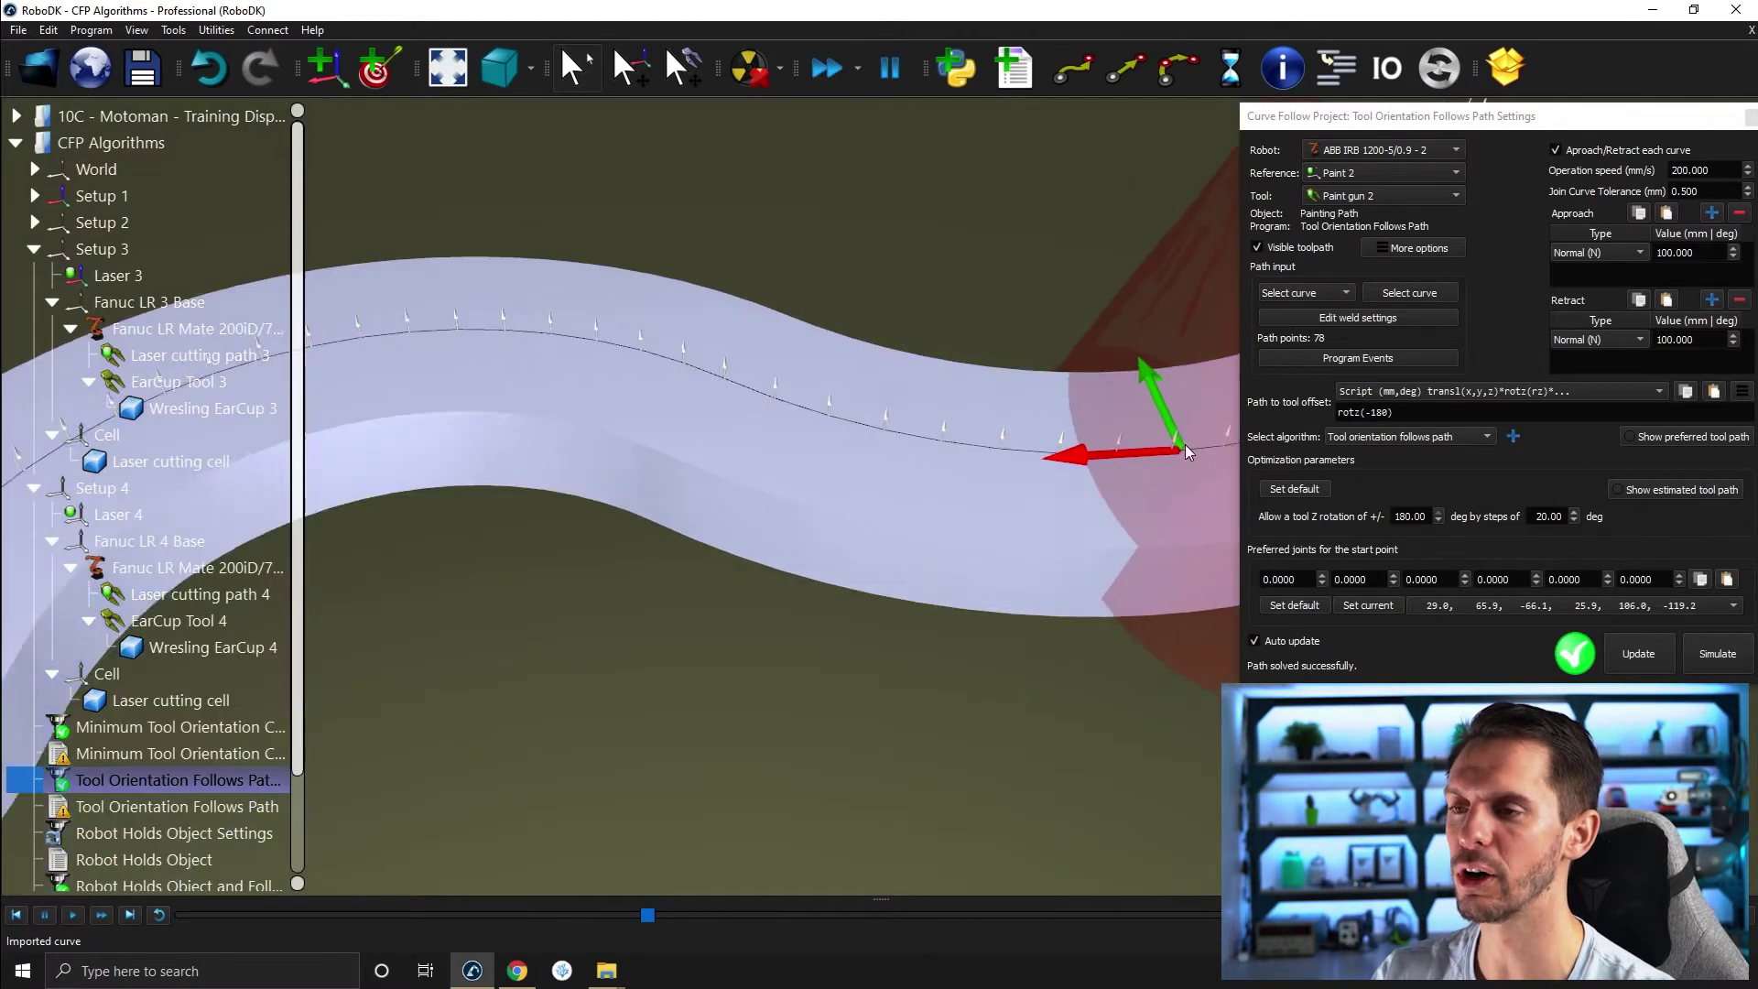
{"action": "left_click_drag", "start_coordinate": [1185, 443], "coordinate": [1102, 476]}
{"action": "scroll", "coordinate": [1098, 481], "scroll_direction": "up", "scroll_amount": 4}
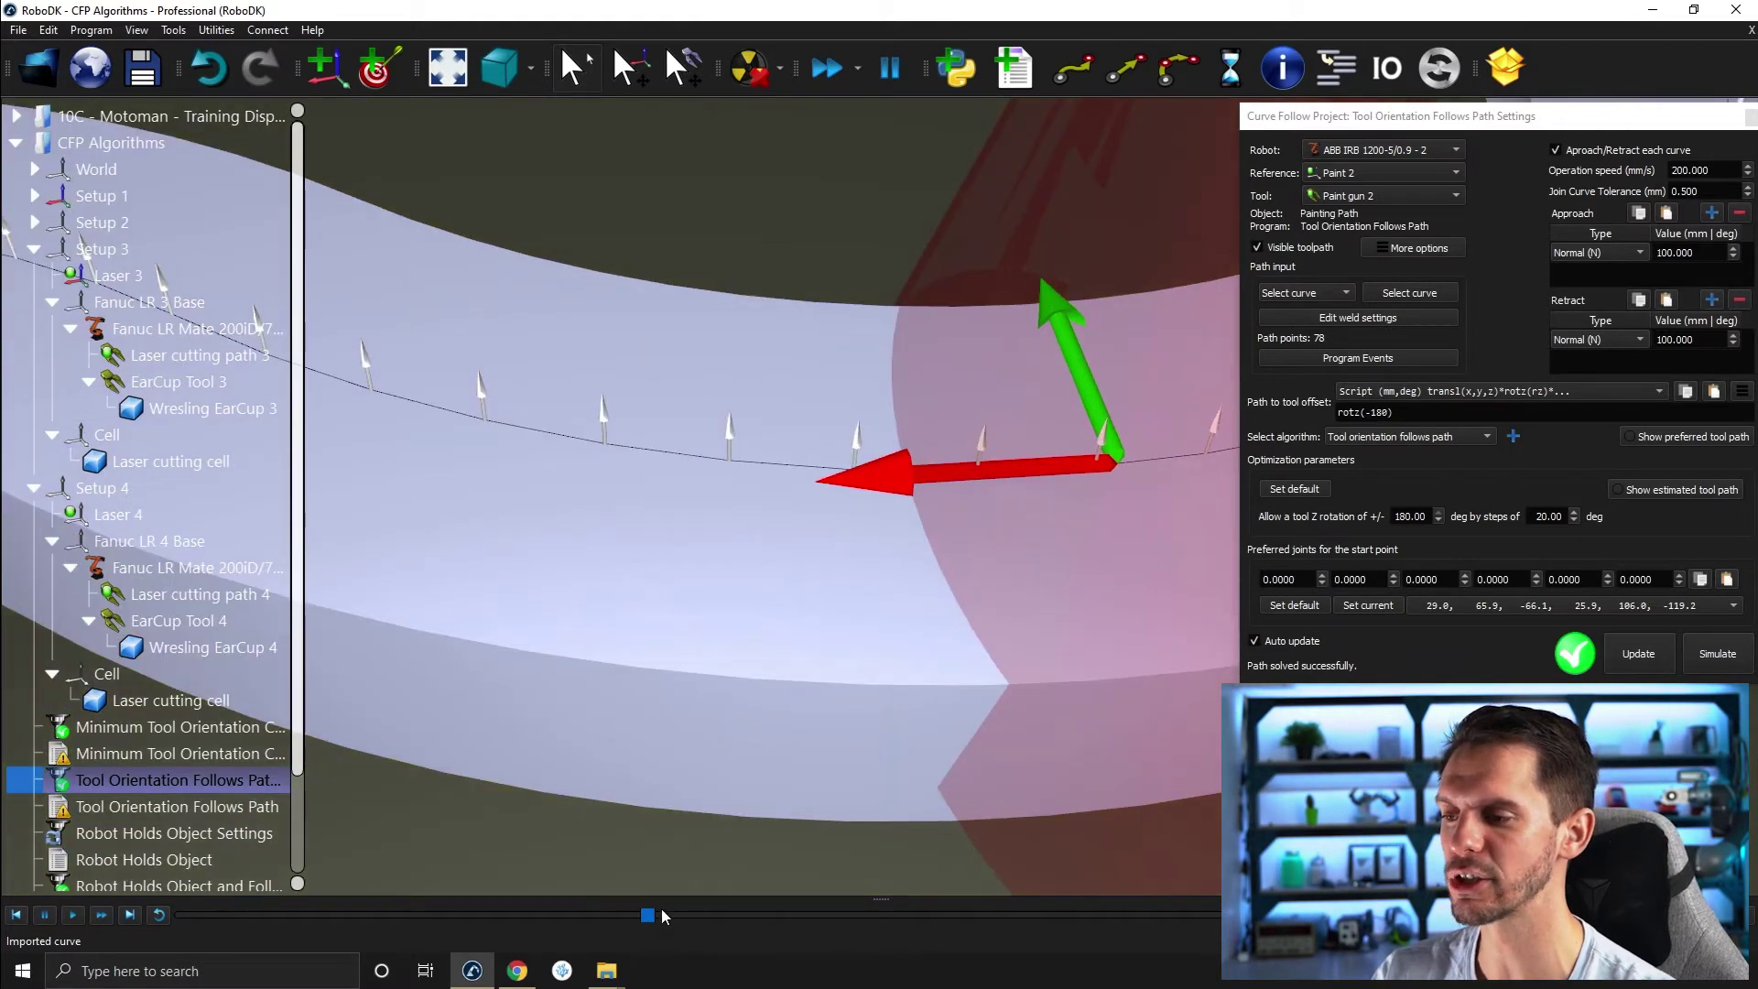
{"action": "left_click", "coordinate": [655, 917]}
{"action": "left_click_drag", "start_coordinate": [656, 917], "coordinate": [651, 917]}
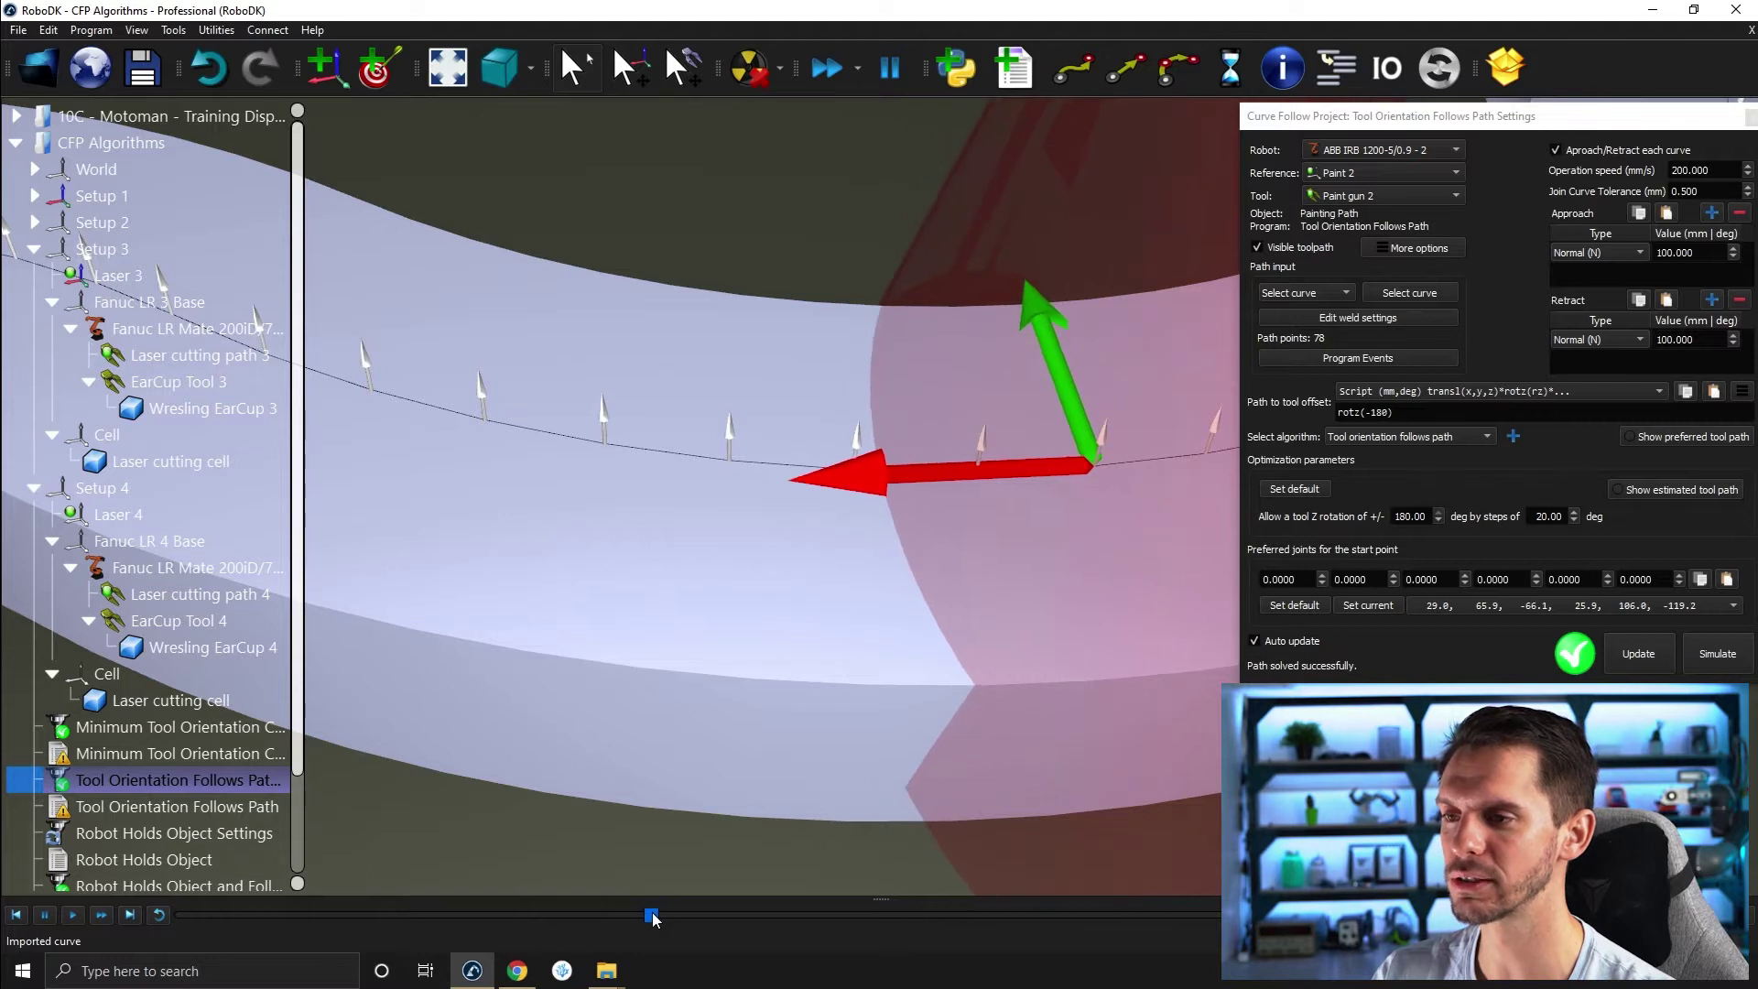
- Compare the tool frame's X axis with the curve's next path point, then move the simulation further to check how it follows the path
{"action": "scroll", "coordinate": [975, 447], "scroll_direction": "up", "scroll_amount": 2}
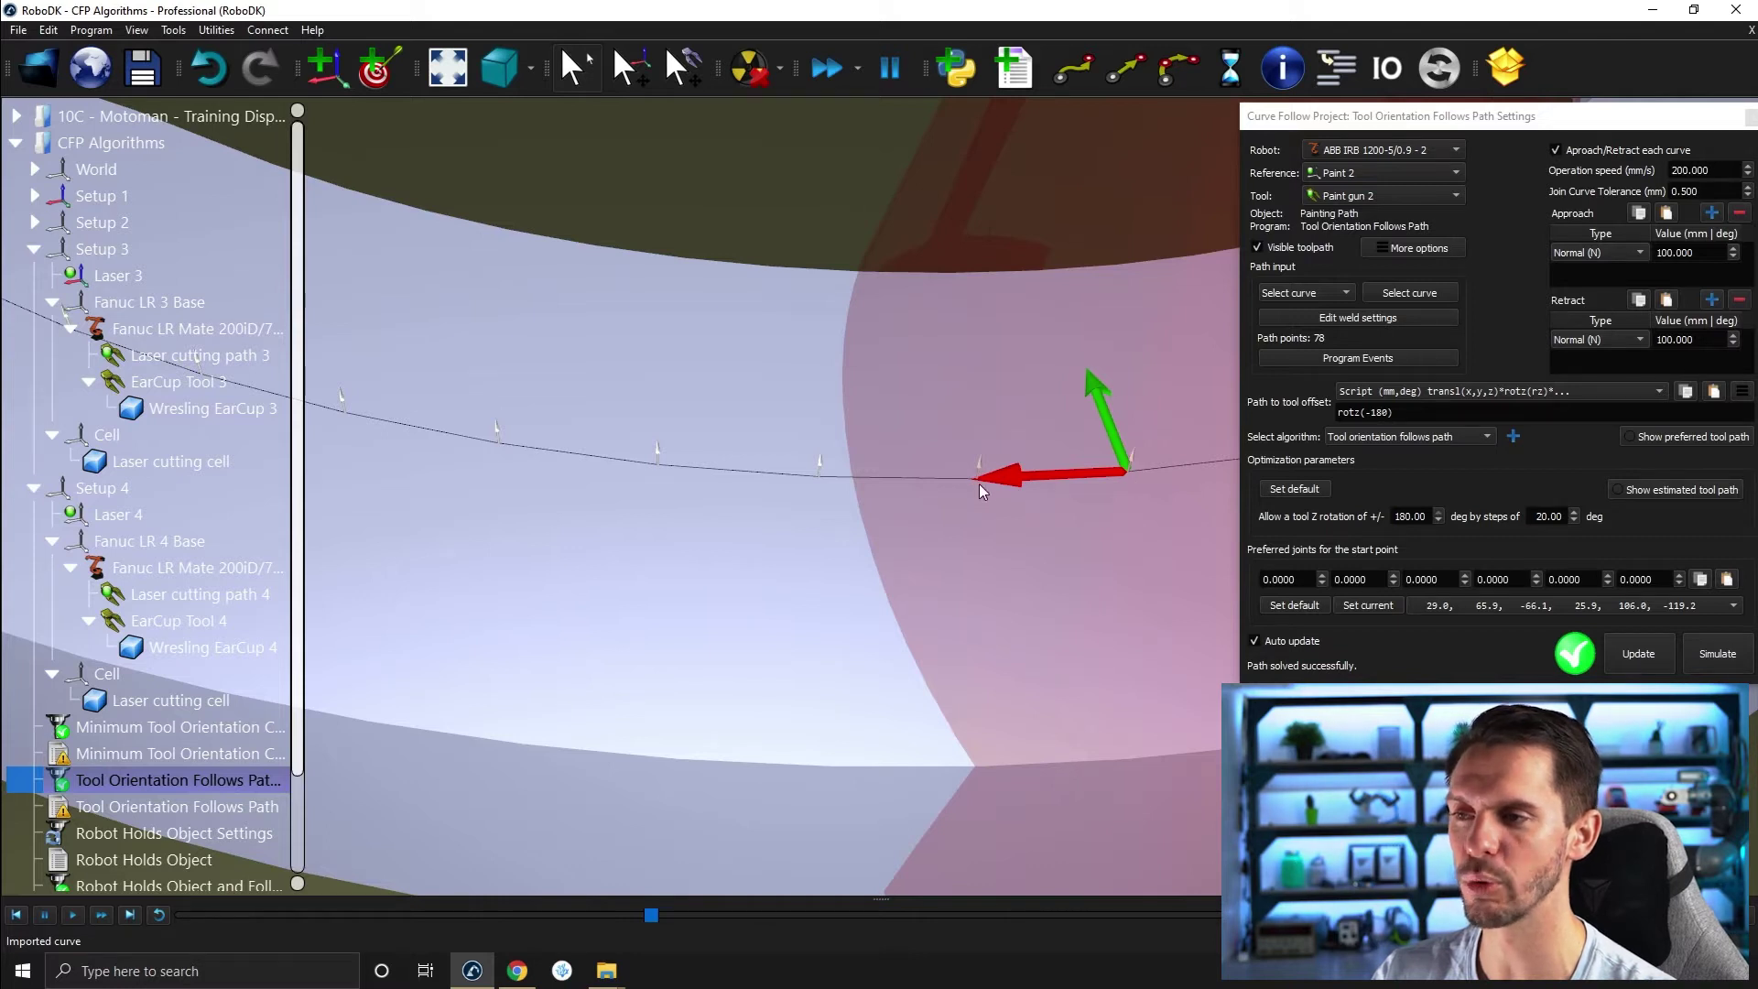
{"action": "mouse_move", "coordinate": [974, 480]}
{"action": "right_mouse_down"}
{"action": "mouse_move", "coordinate": [926, 495]}
{"action": "mouse_move", "coordinate": [941, 468]}
{"action": "right_mouse_up"}
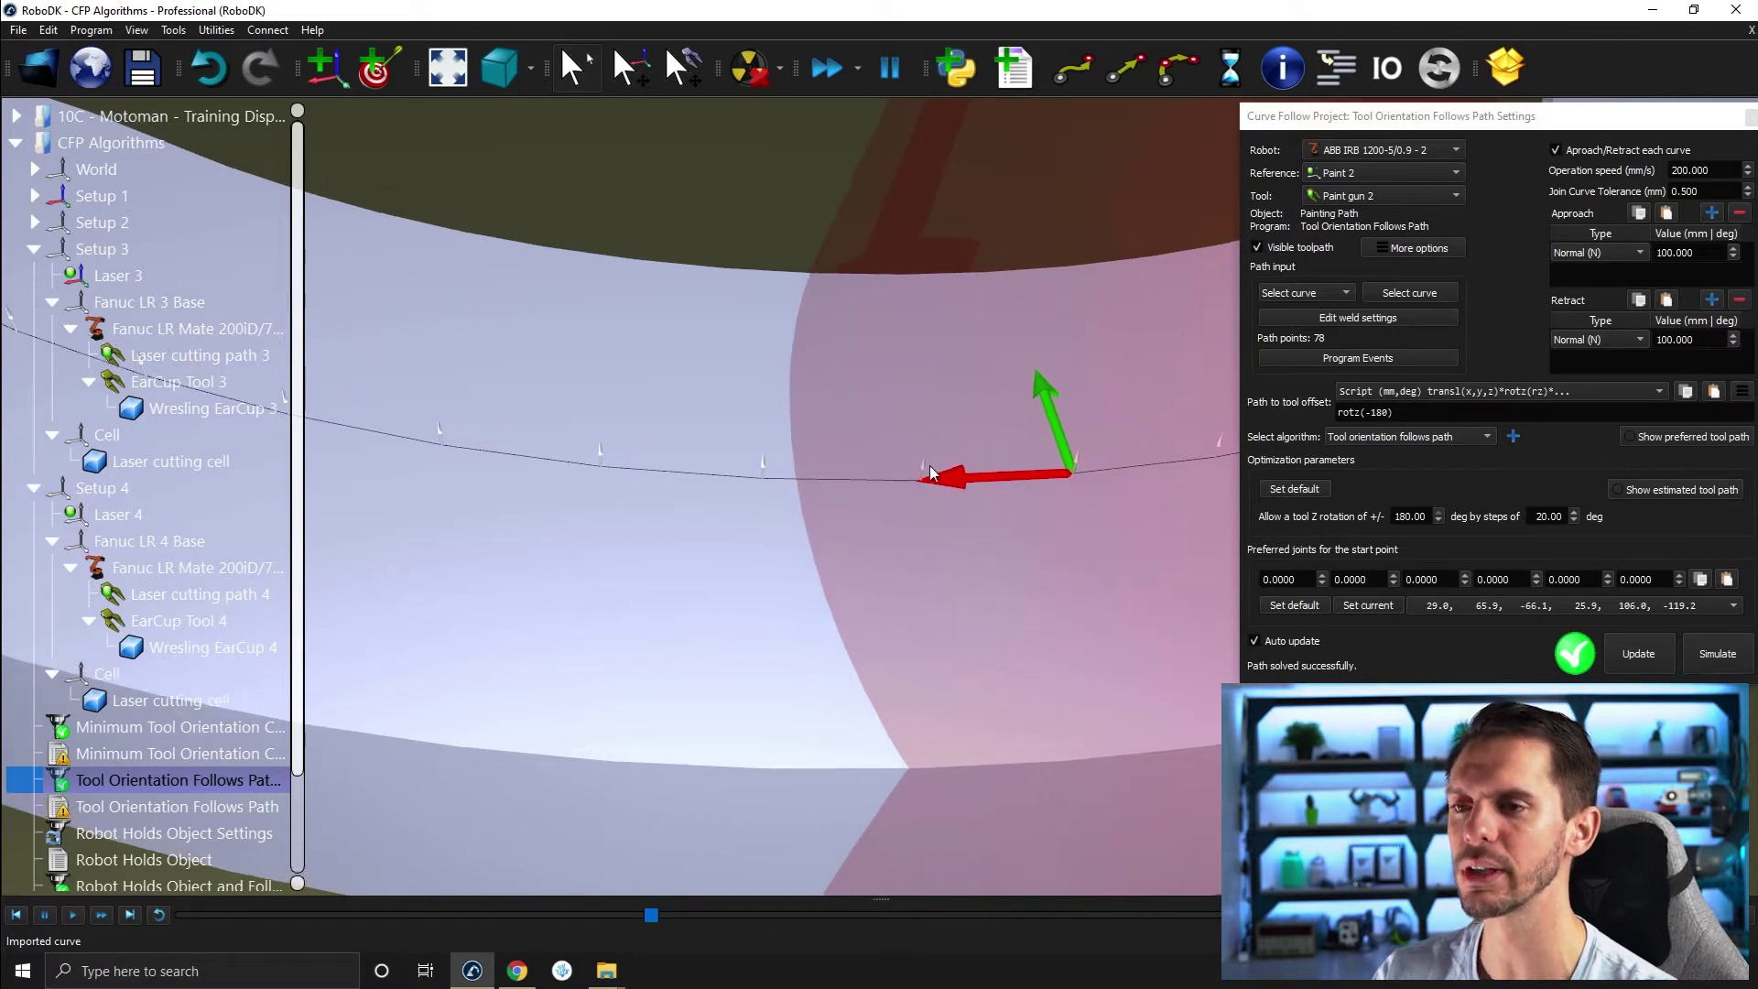
{"action": "right_click_drag", "start_coordinate": [1040, 490], "coordinate": [997, 470]}
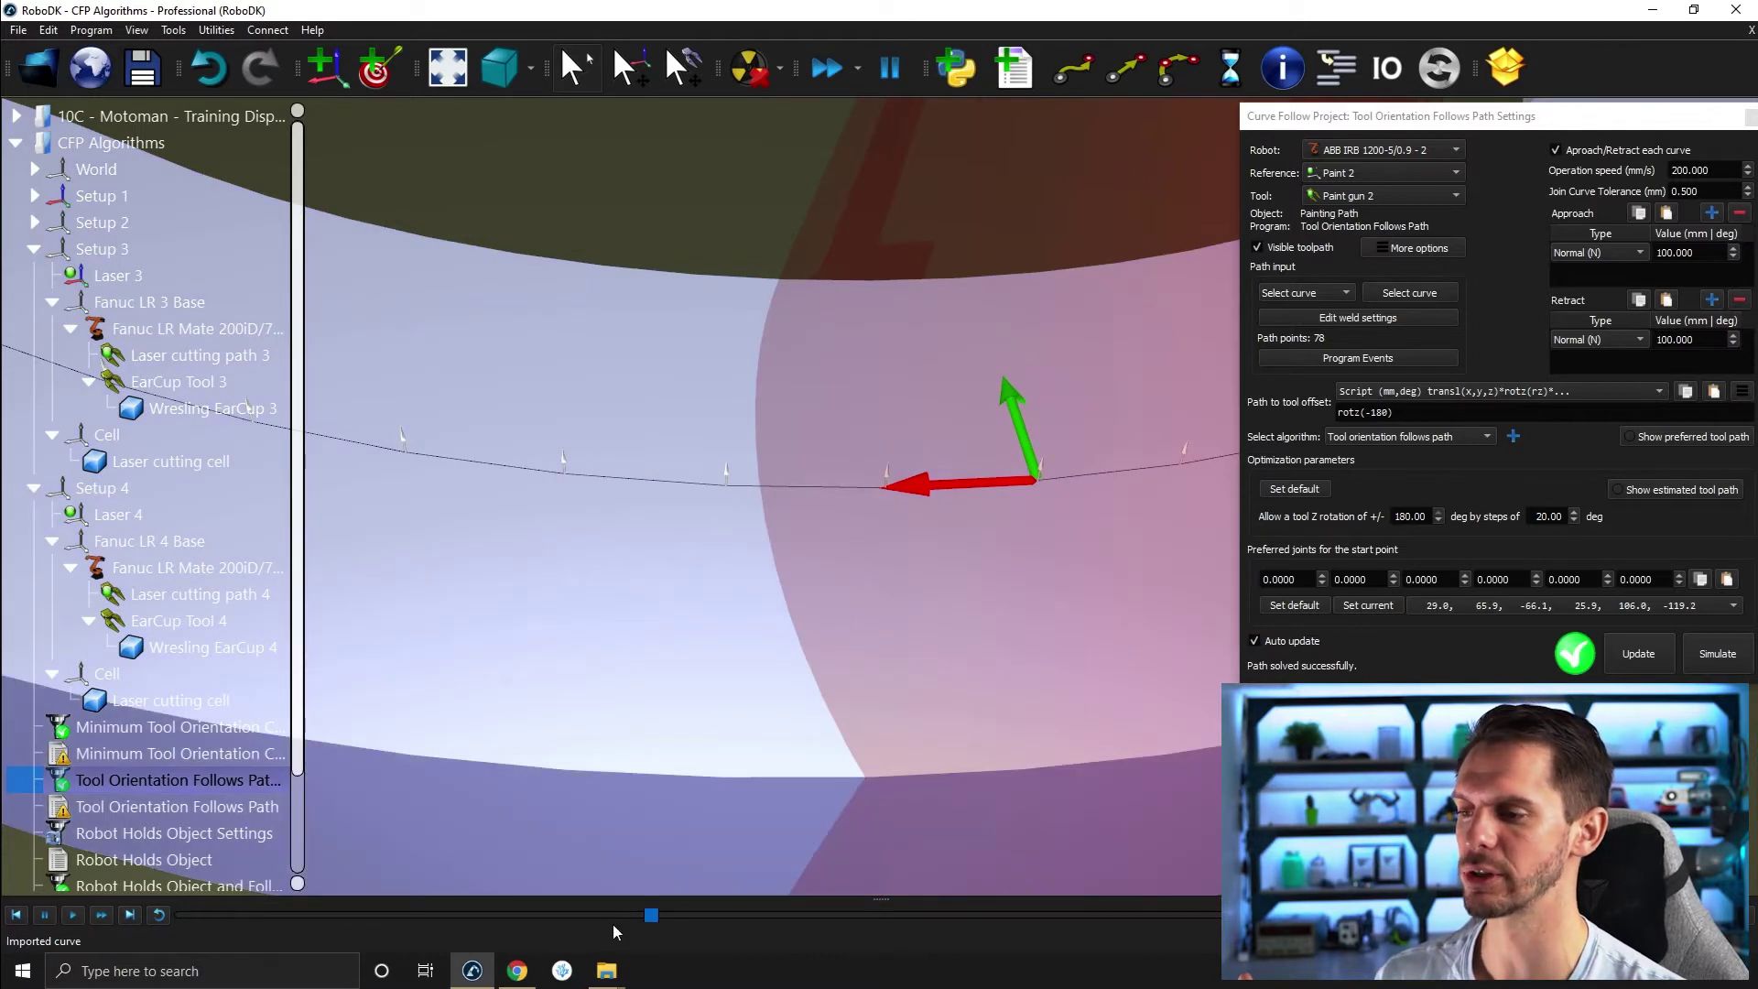
{"action": "left_click_drag", "start_coordinate": [651, 918], "coordinate": [687, 922]}
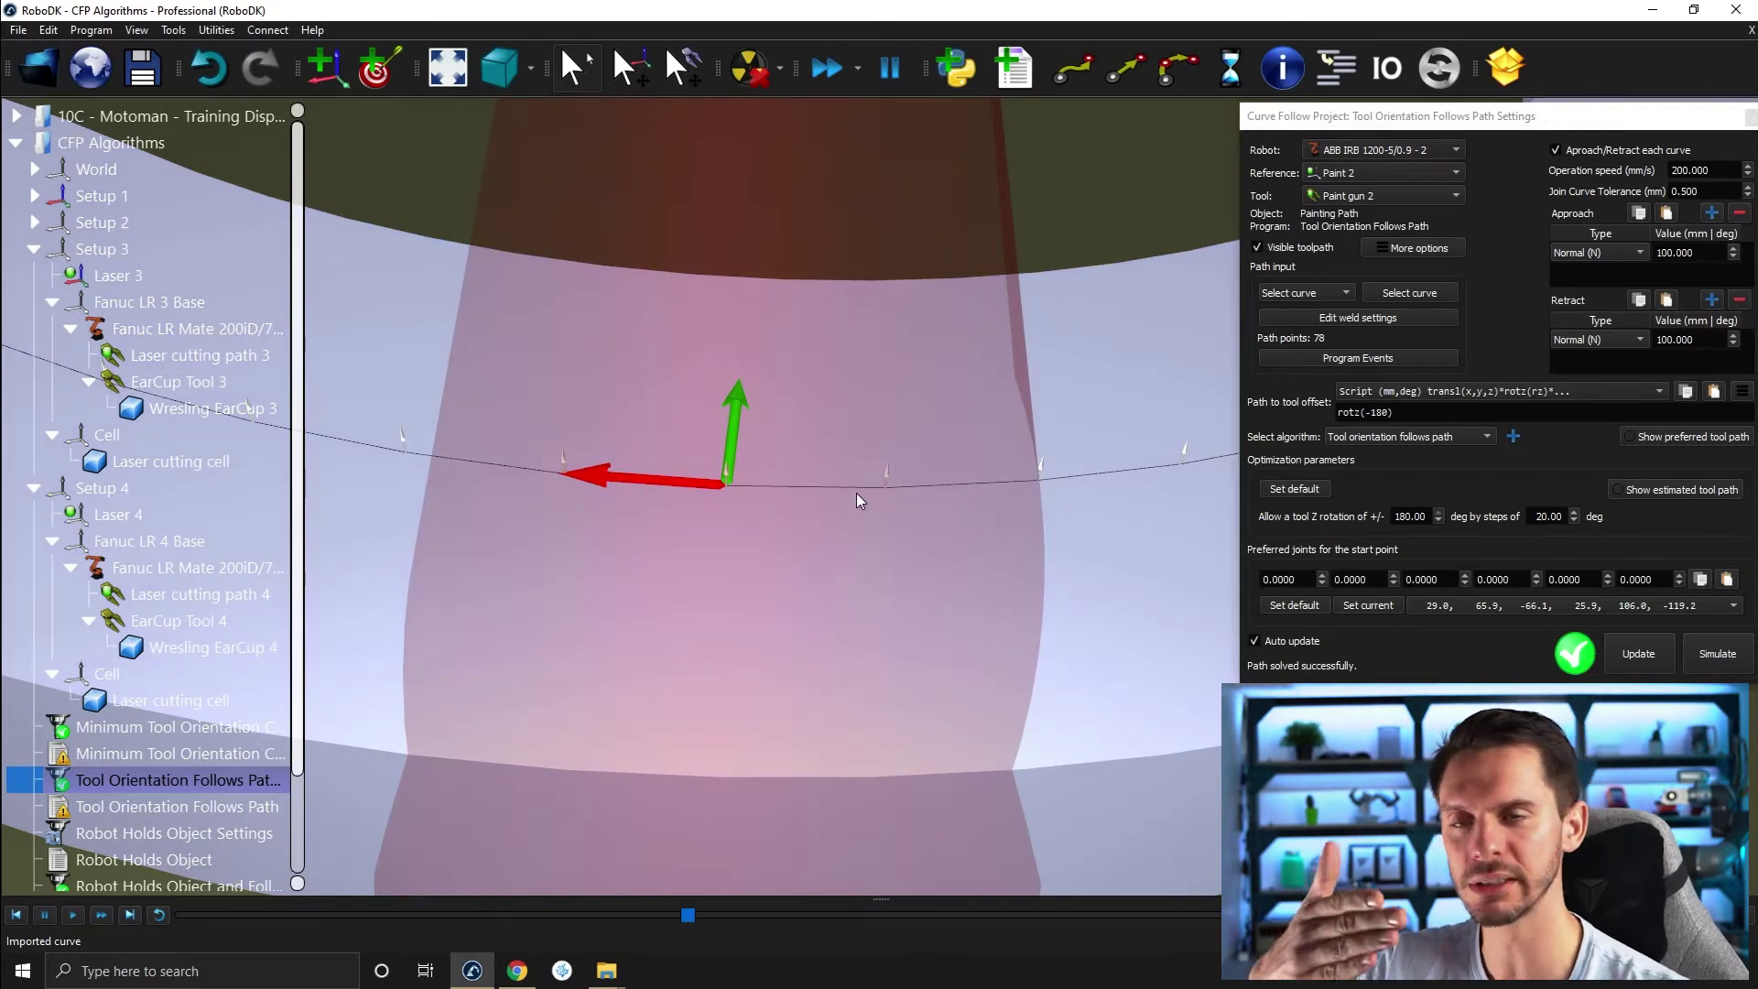
- Enlarge the displayed reference frames so the second paint gun's tool frame stands out against the whole curve
{"action": "scroll", "coordinate": [855, 493], "scroll_direction": "down", "scroll_amount": 5}
{"action": "left_click_drag", "start_coordinate": [701, 425], "coordinate": [757, 478]}
{"action": "scroll", "coordinate": [882, 427], "scroll_direction": "down", "scroll_amount": 4}
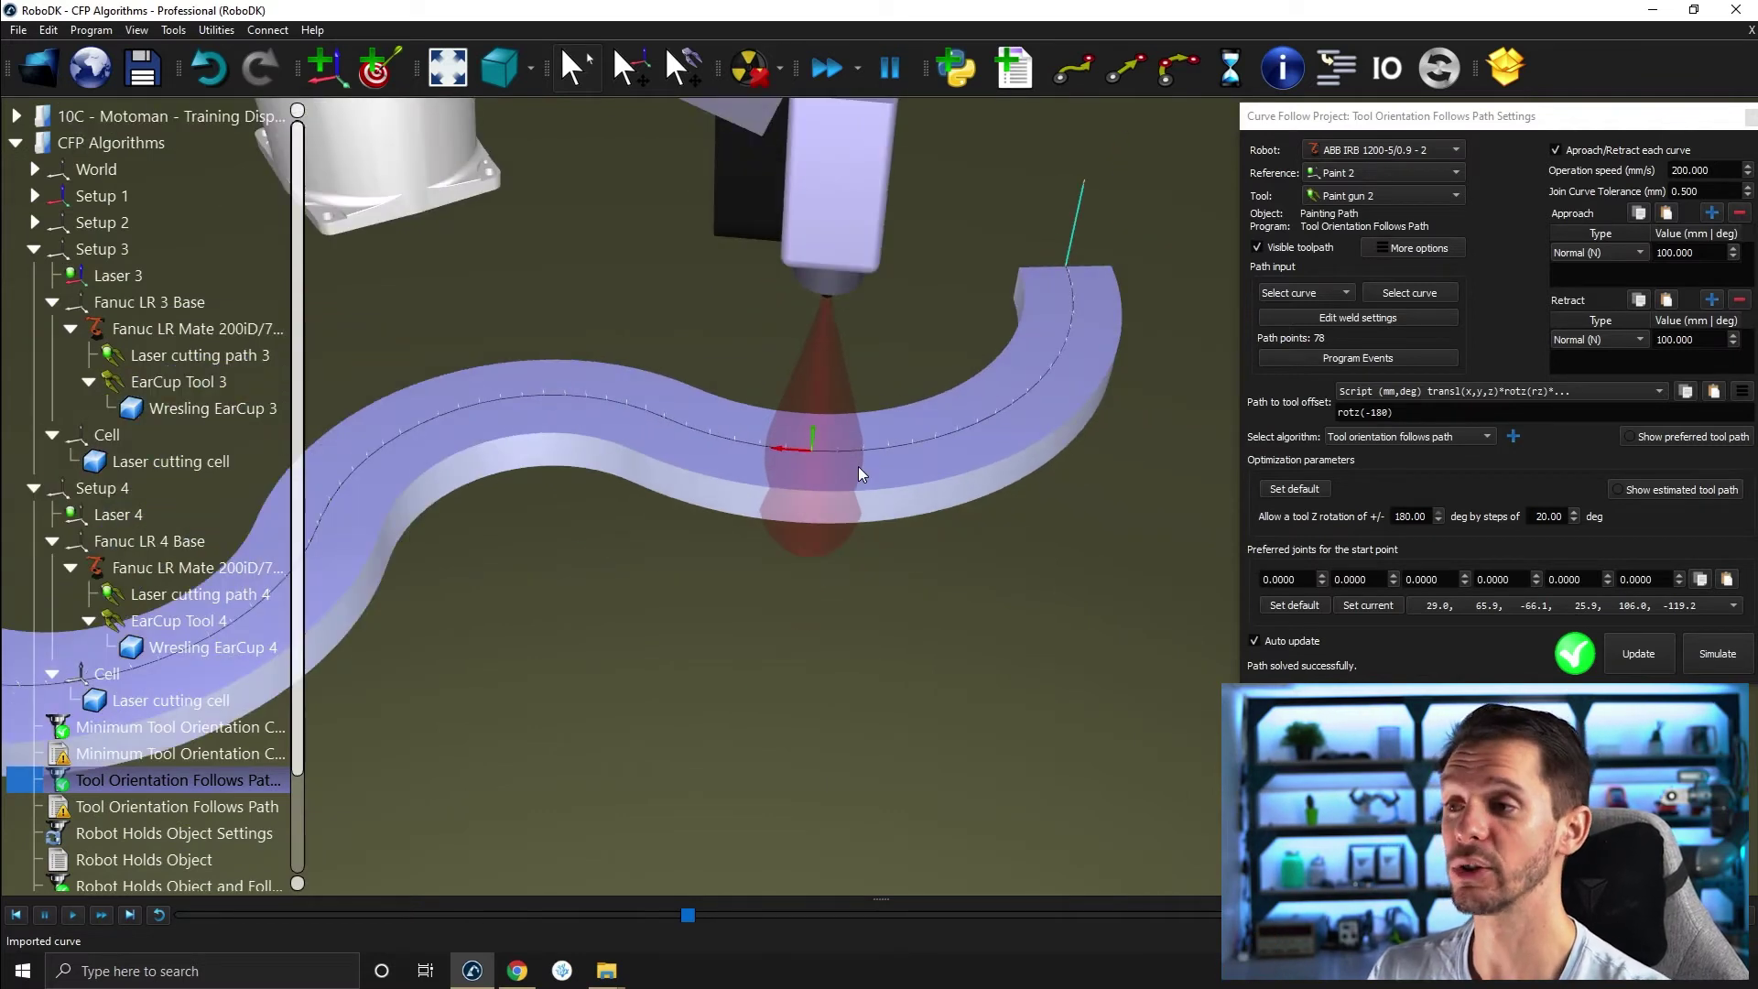
{"action": "key", "text": "plus"}
{"action": "key", "text": "plus"}
{"action": "key", "text": "plus"}
{"action": "key", "text": "plus"}
{"action": "key", "text": "plus"}
{"action": "scroll", "coordinate": [875, 431], "scroll_direction": "down", "scroll_amount": 5}
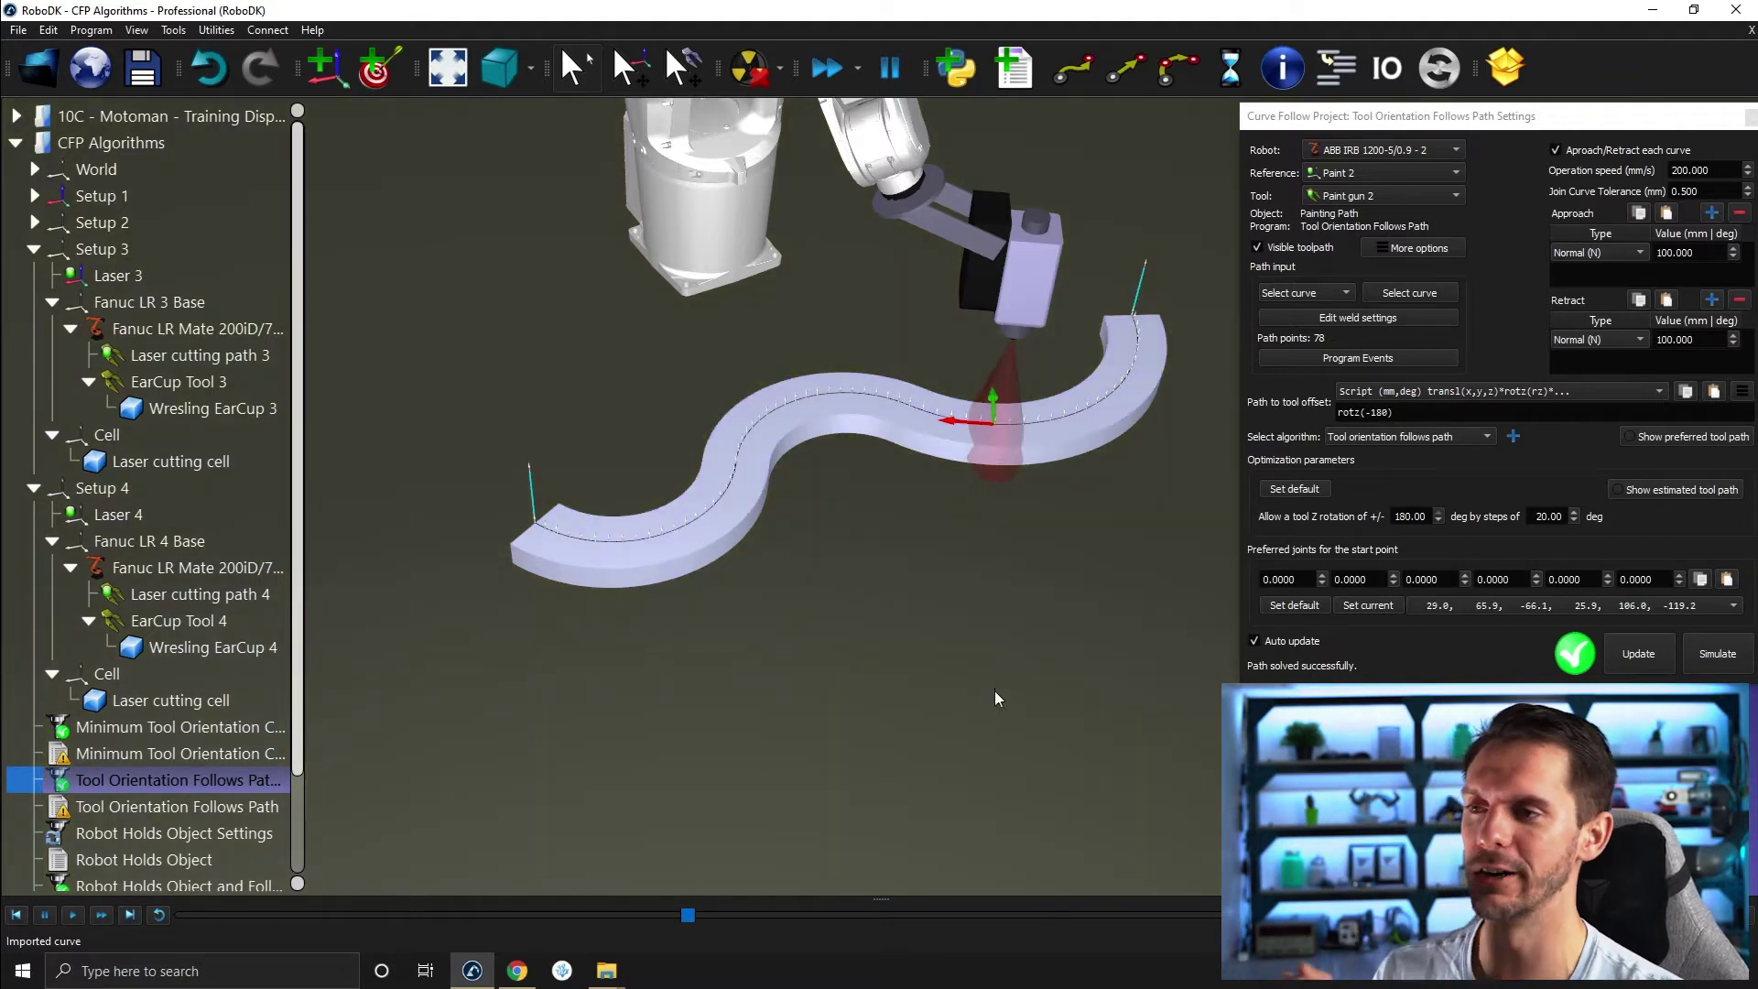
- Review the second ABB robot along its full painting path, and close the Tool Orientation Follows Path settings
{"action": "mouse_move", "coordinate": [938, 757]}
{"action": "left_mouse_down"}
{"action": "mouse_move", "coordinate": [873, 794]}
{"action": "mouse_move", "coordinate": [912, 725]}
{"action": "mouse_move", "coordinate": [903, 646]}
{"action": "mouse_move", "coordinate": [919, 624]}
{"action": "left_mouse_up"}
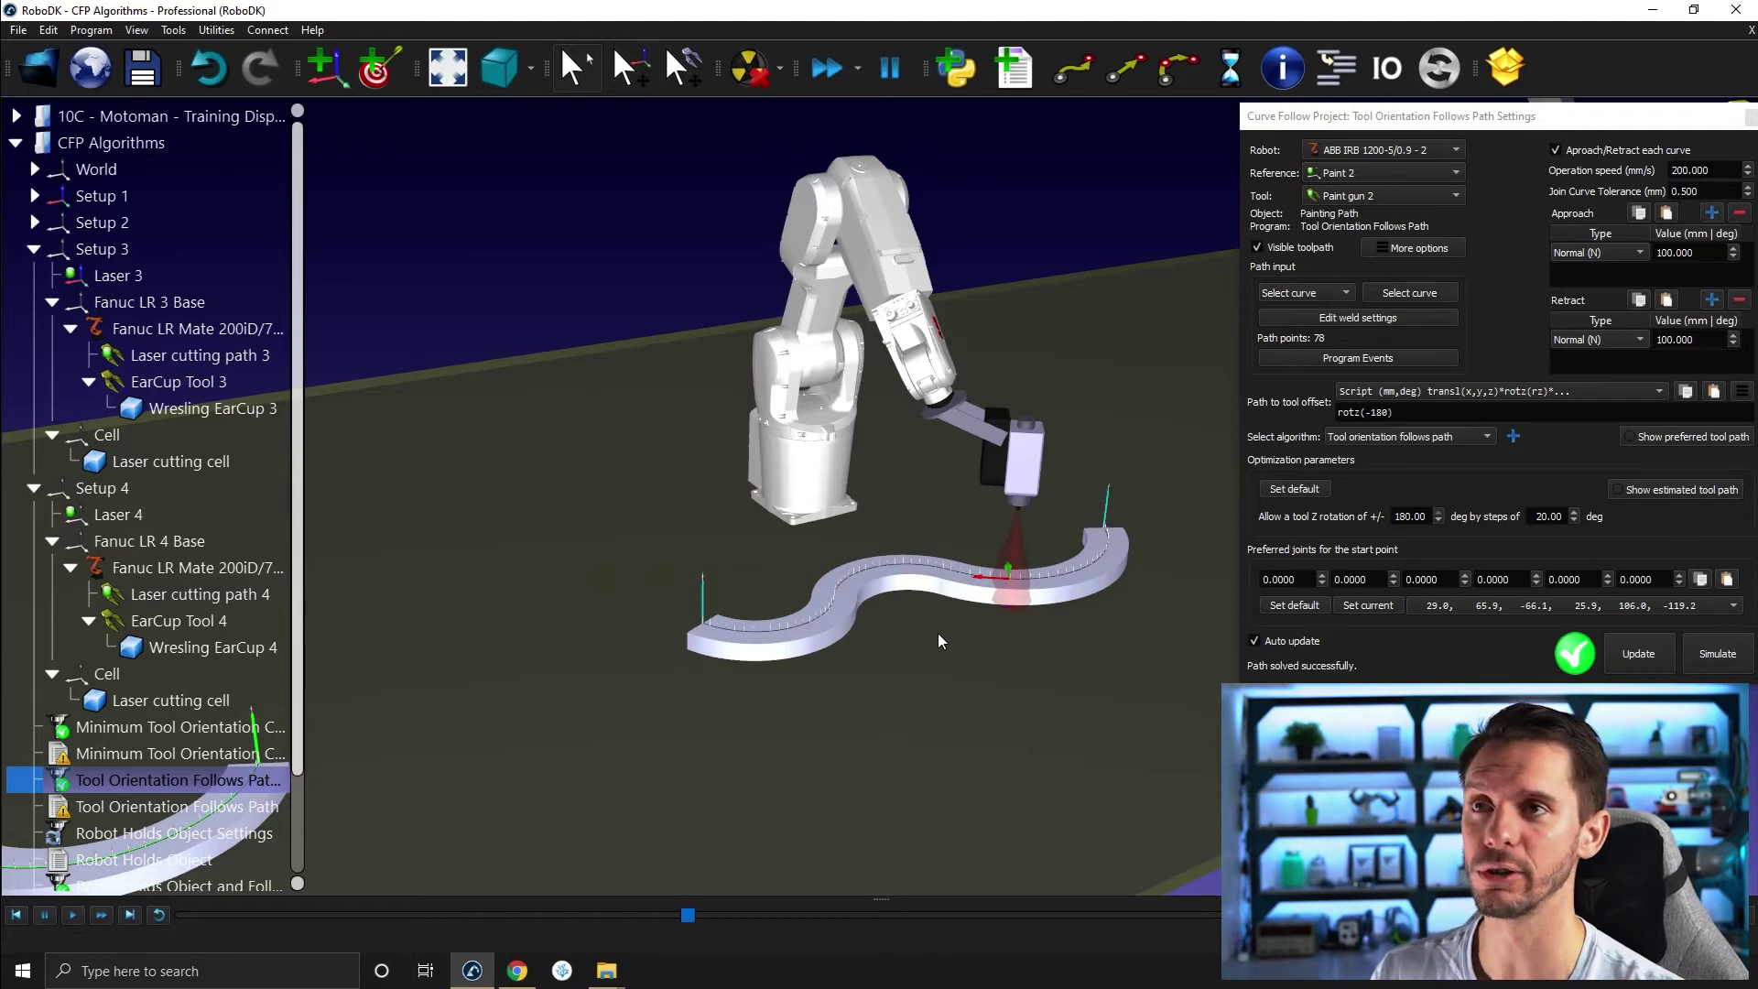
{"action": "scroll", "coordinate": [938, 633], "scroll_direction": "down", "scroll_amount": 3}
{"action": "middle_click_drag", "start_coordinate": [987, 605], "coordinate": [800, 597]}
{"action": "middle_click_drag", "start_coordinate": [604, 696], "coordinate": [651, 679]}
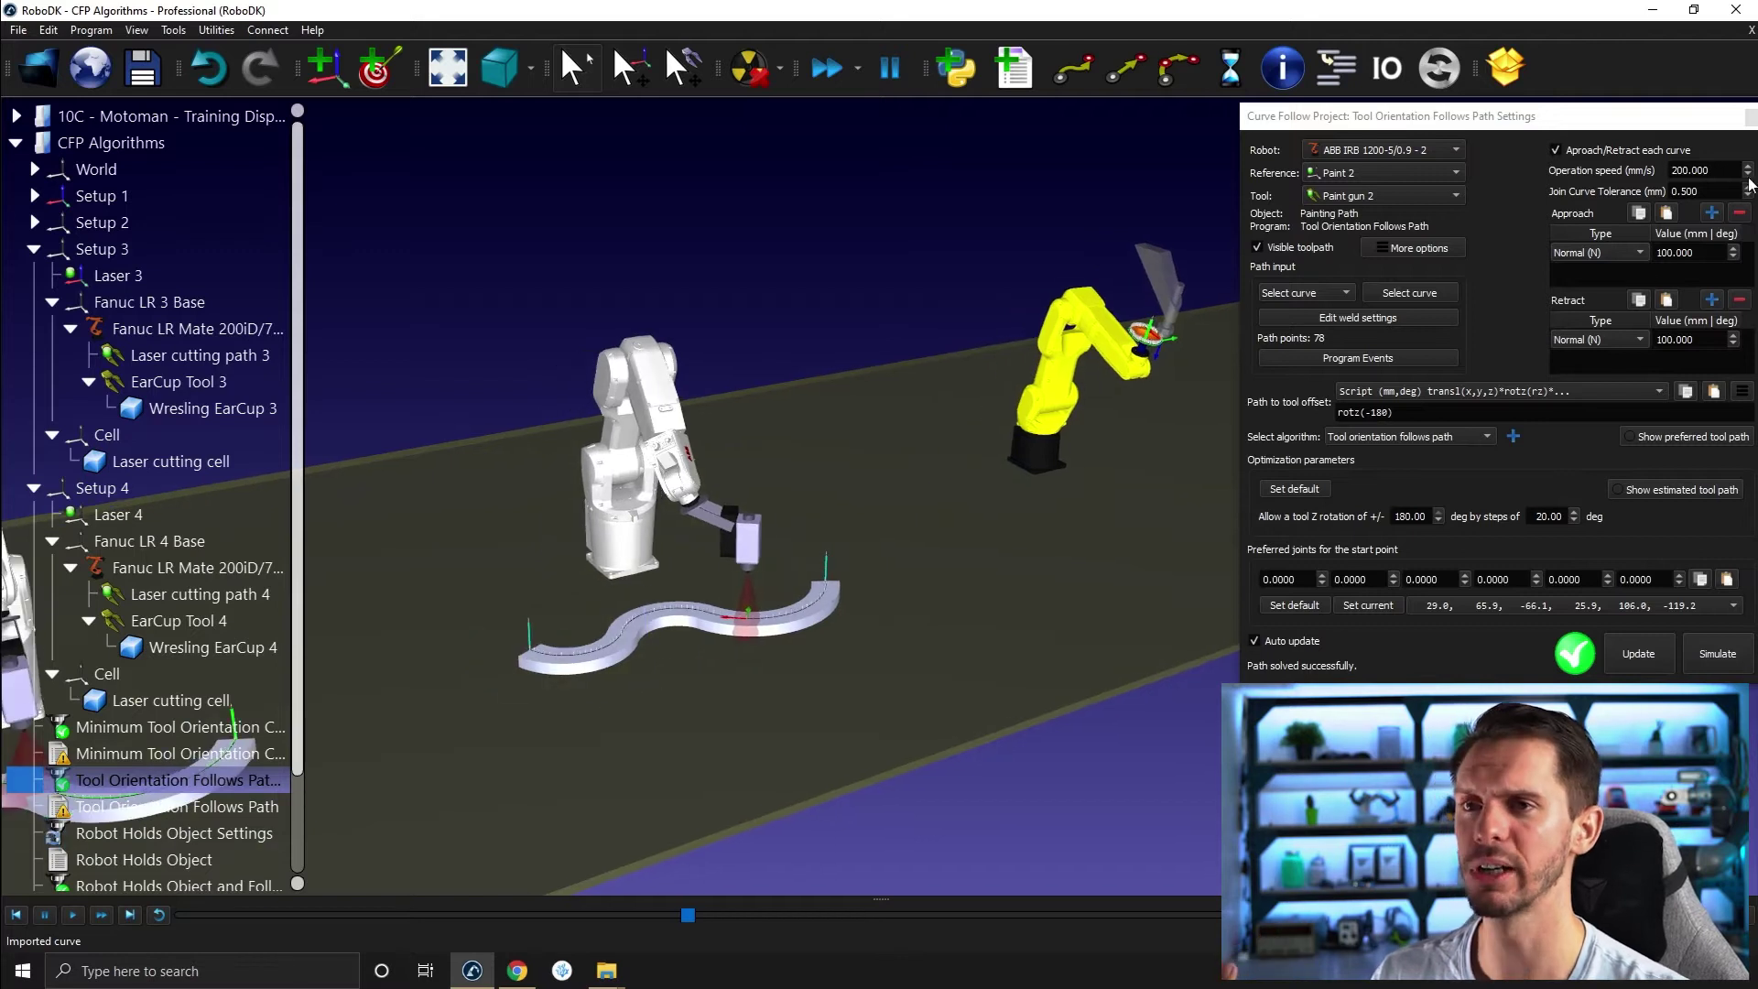
{"action": "left_click", "coordinate": [1751, 120]}
- Run the Main Normal program and compare the two ABB painting robots side by side
{"action": "middle_click_drag", "start_coordinate": [732, 641], "coordinate": [1108, 458]}
{"action": "scroll", "coordinate": [178, 787], "scroll_direction": "down", "scroll_amount": 2}
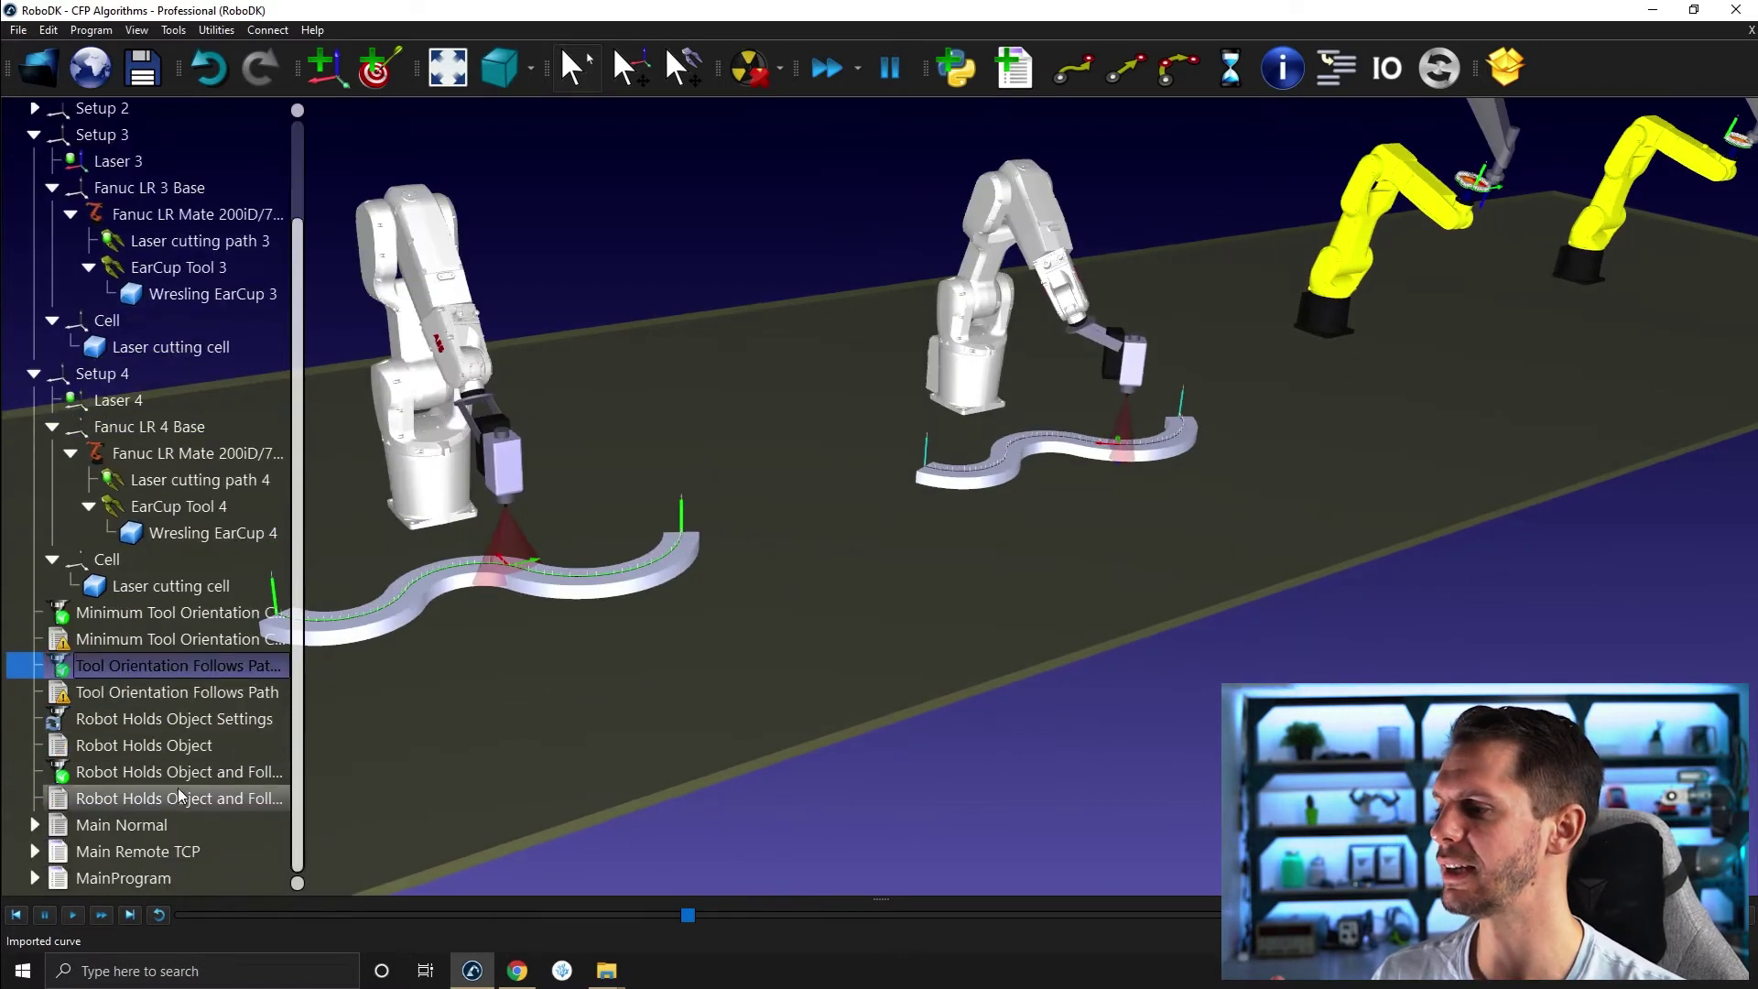
{"action": "double_click", "coordinate": [161, 830]}
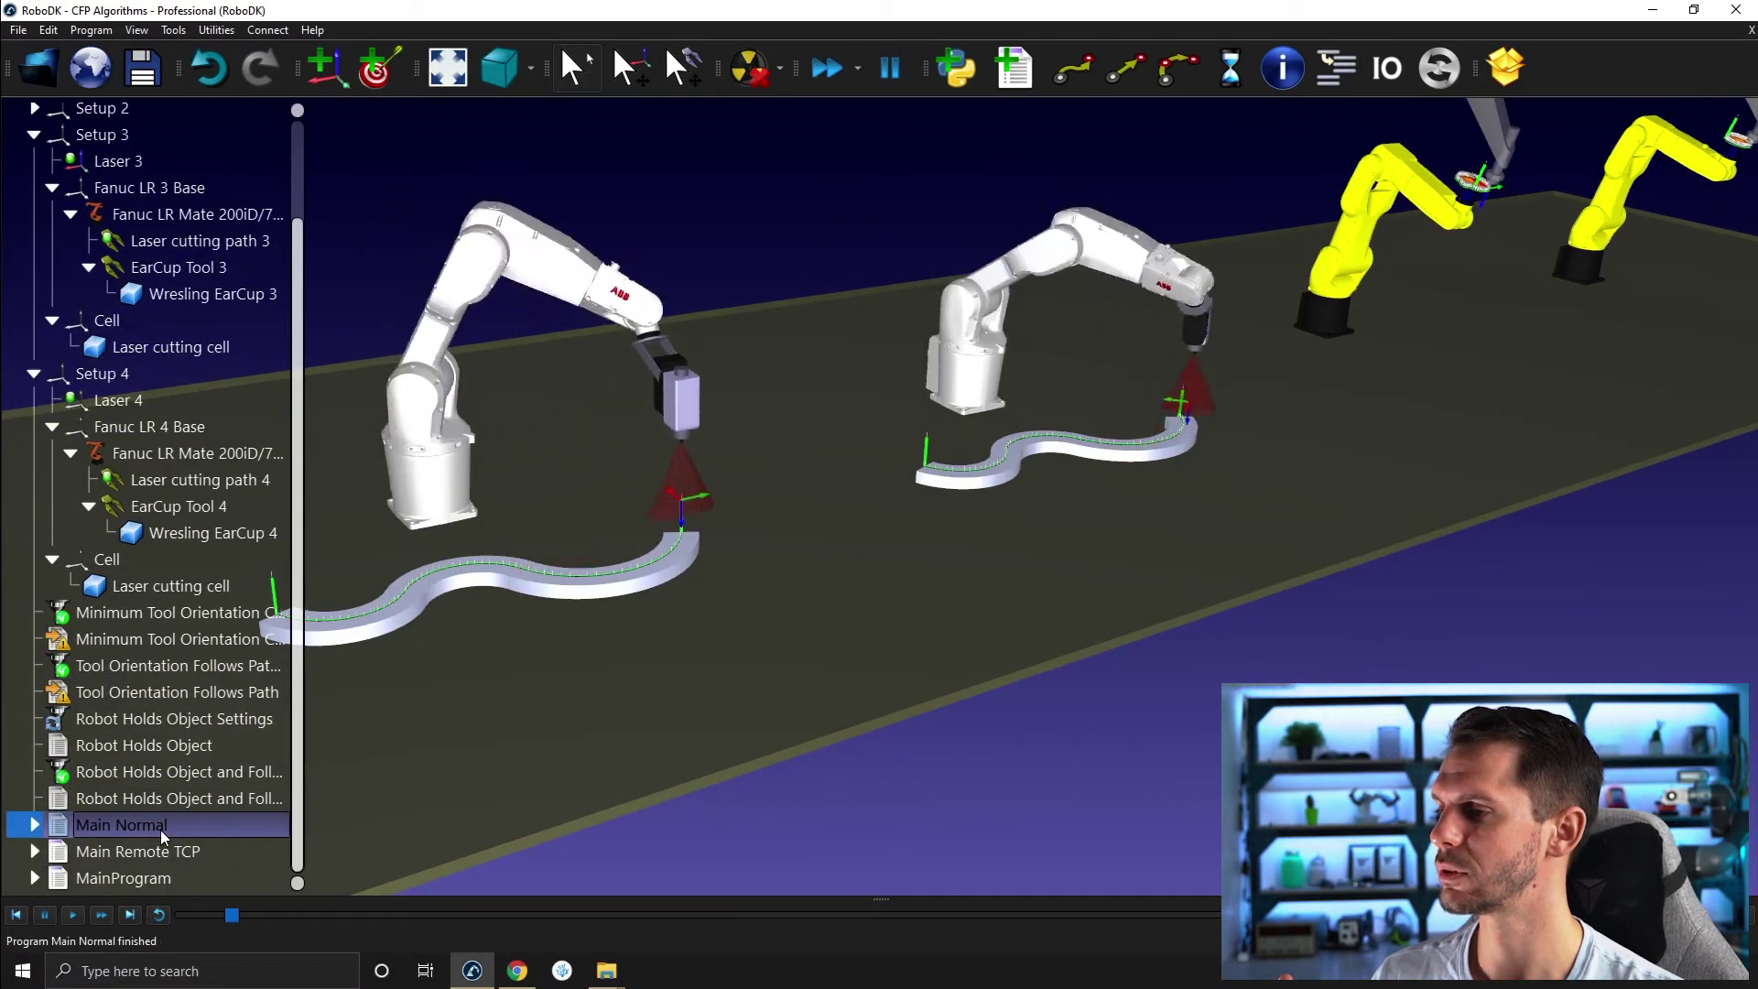
{"action": "middle_click_drag", "start_coordinate": [563, 754], "coordinate": [1151, 589]}
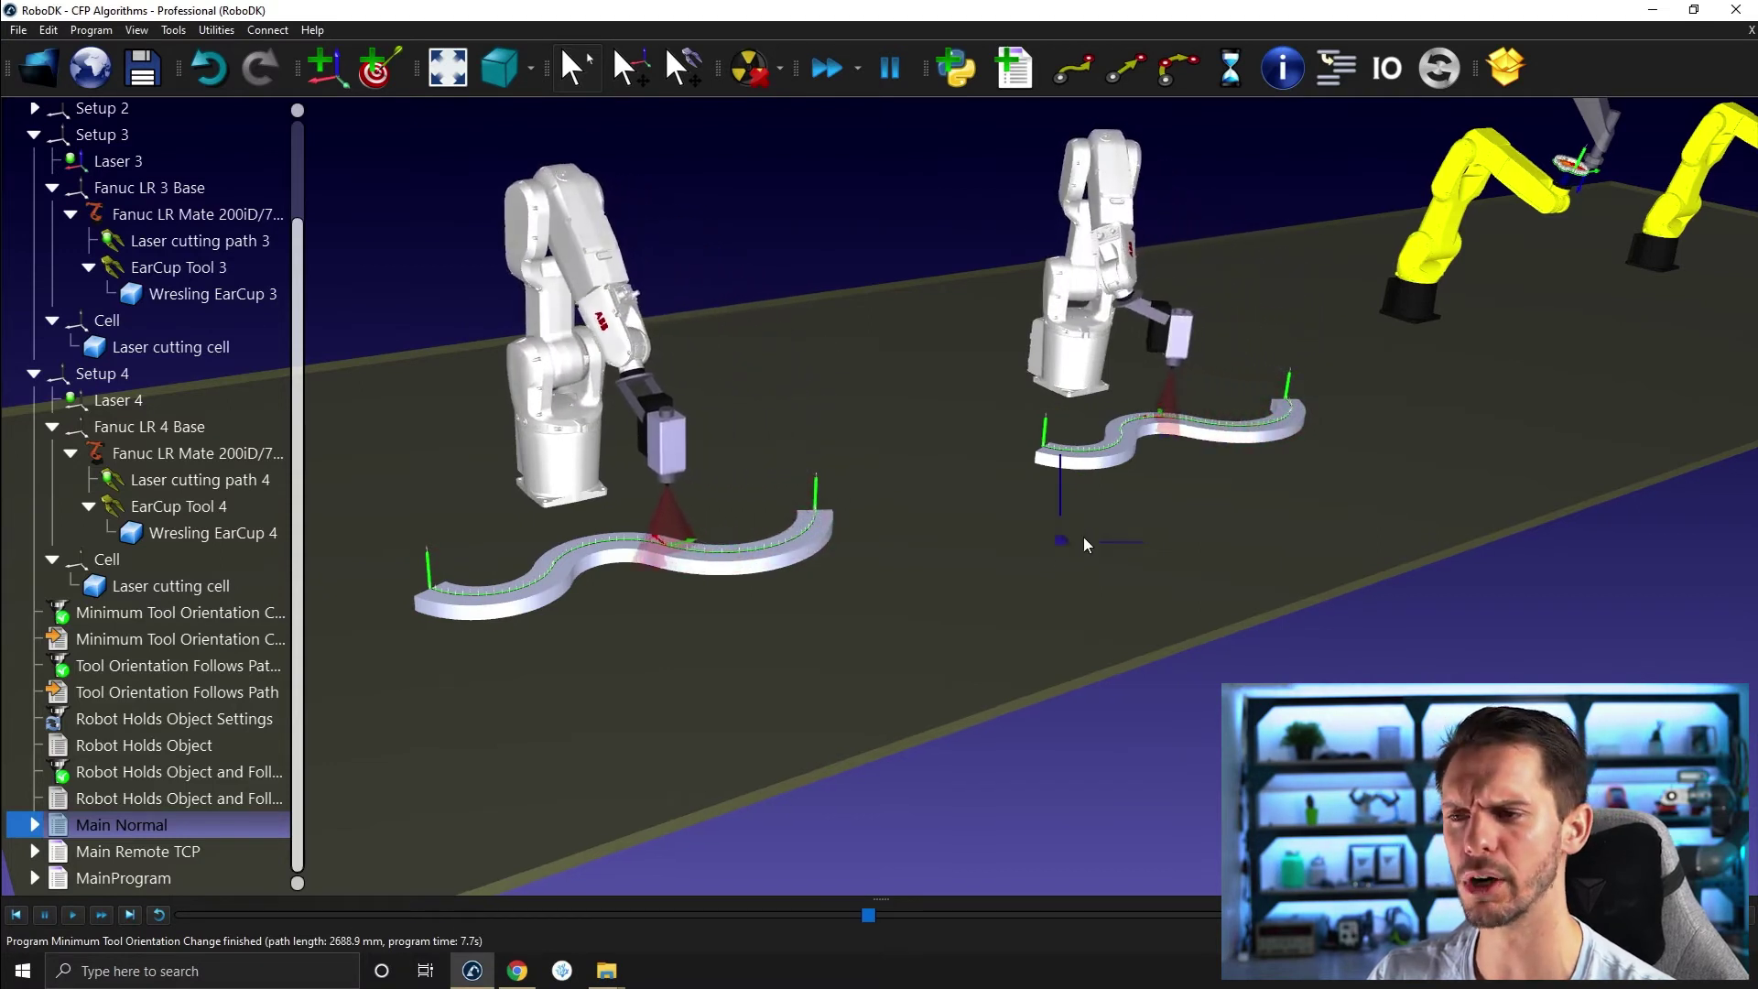
{"action": "left_click_drag", "start_coordinate": [1084, 540], "coordinate": [1134, 546]}
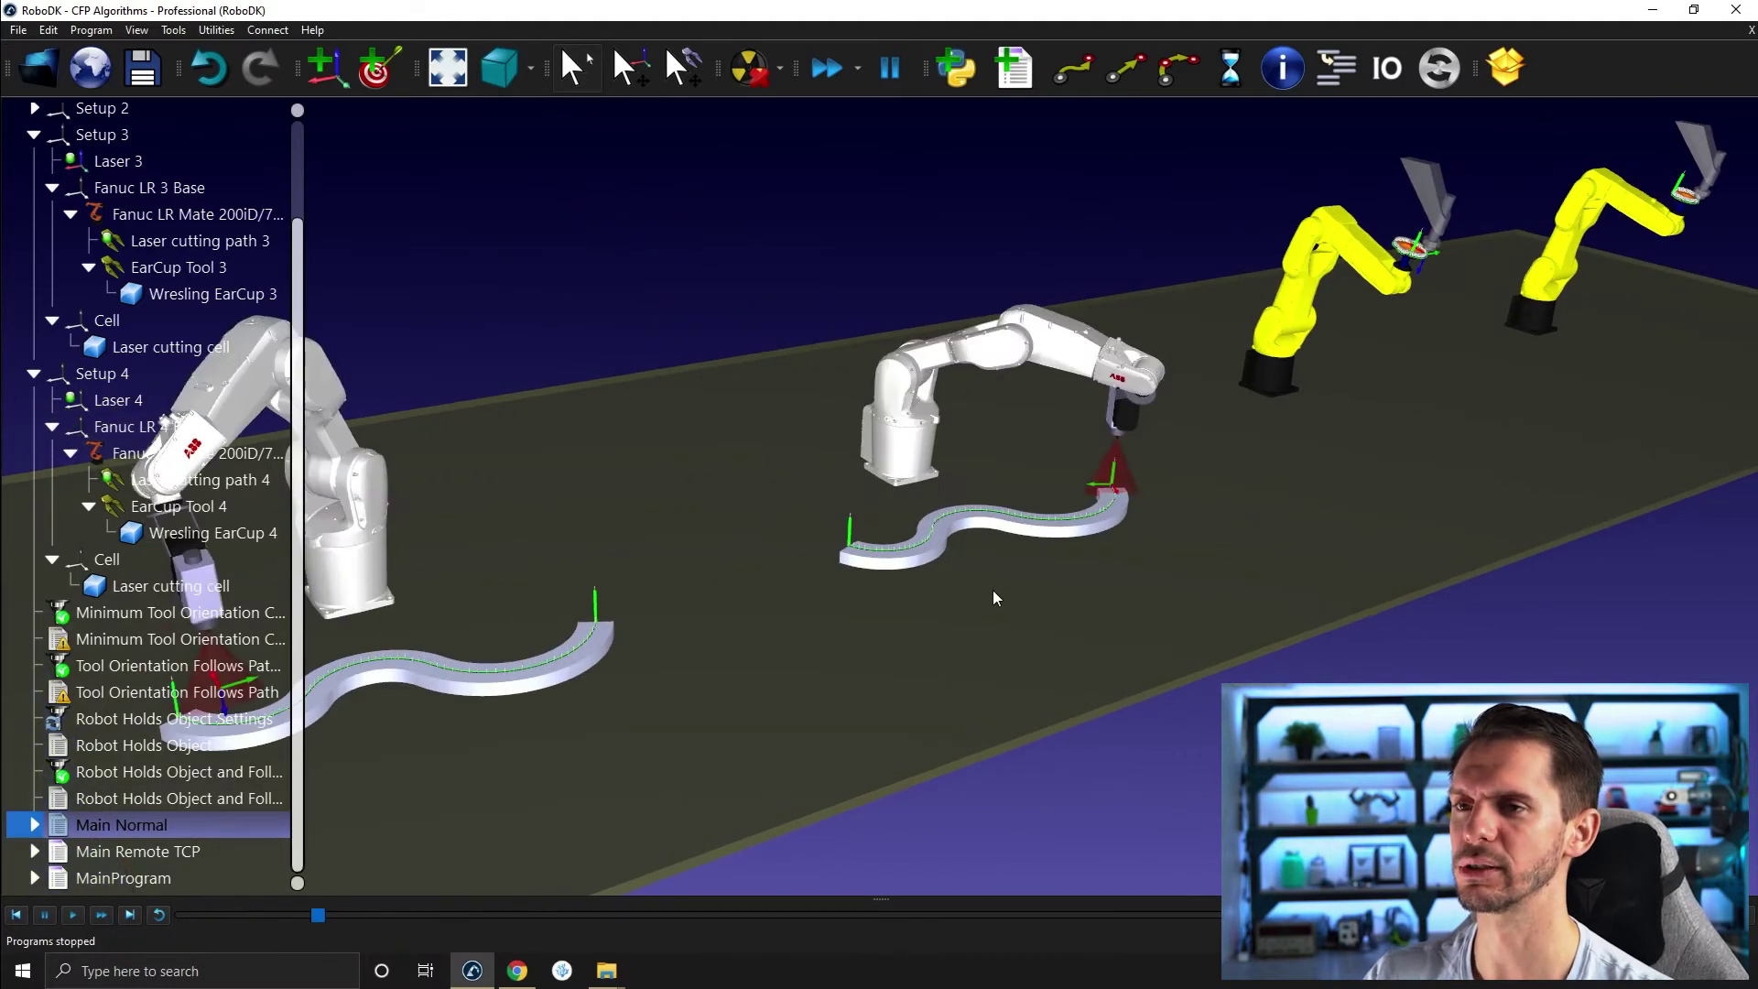
- Open the Robot Holds Object Settings, update and simulate its program, and inspect the held ear cup up close before stopping
{"action": "left_click_drag", "start_coordinate": [996, 597], "coordinate": [1181, 439]}
{"action": "scroll", "coordinate": [1132, 395], "scroll_direction": "up", "scroll_amount": 6}
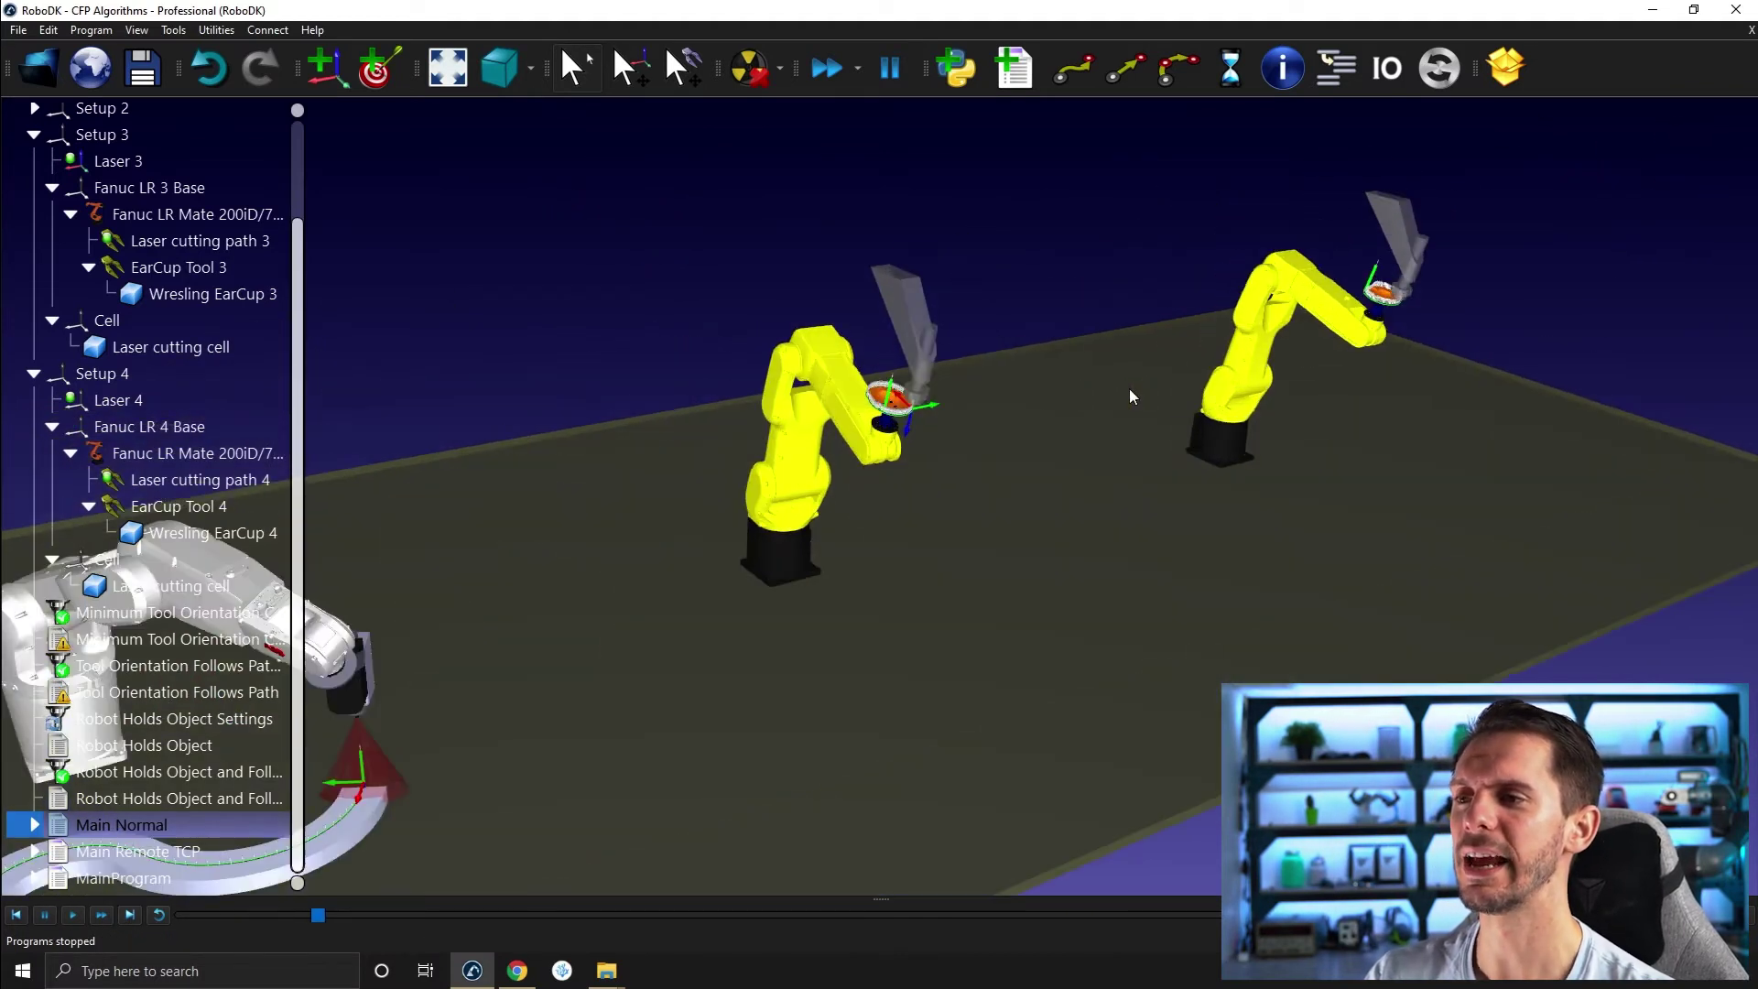
{"action": "right_click_drag", "start_coordinate": [1129, 388], "coordinate": [1260, 449]}
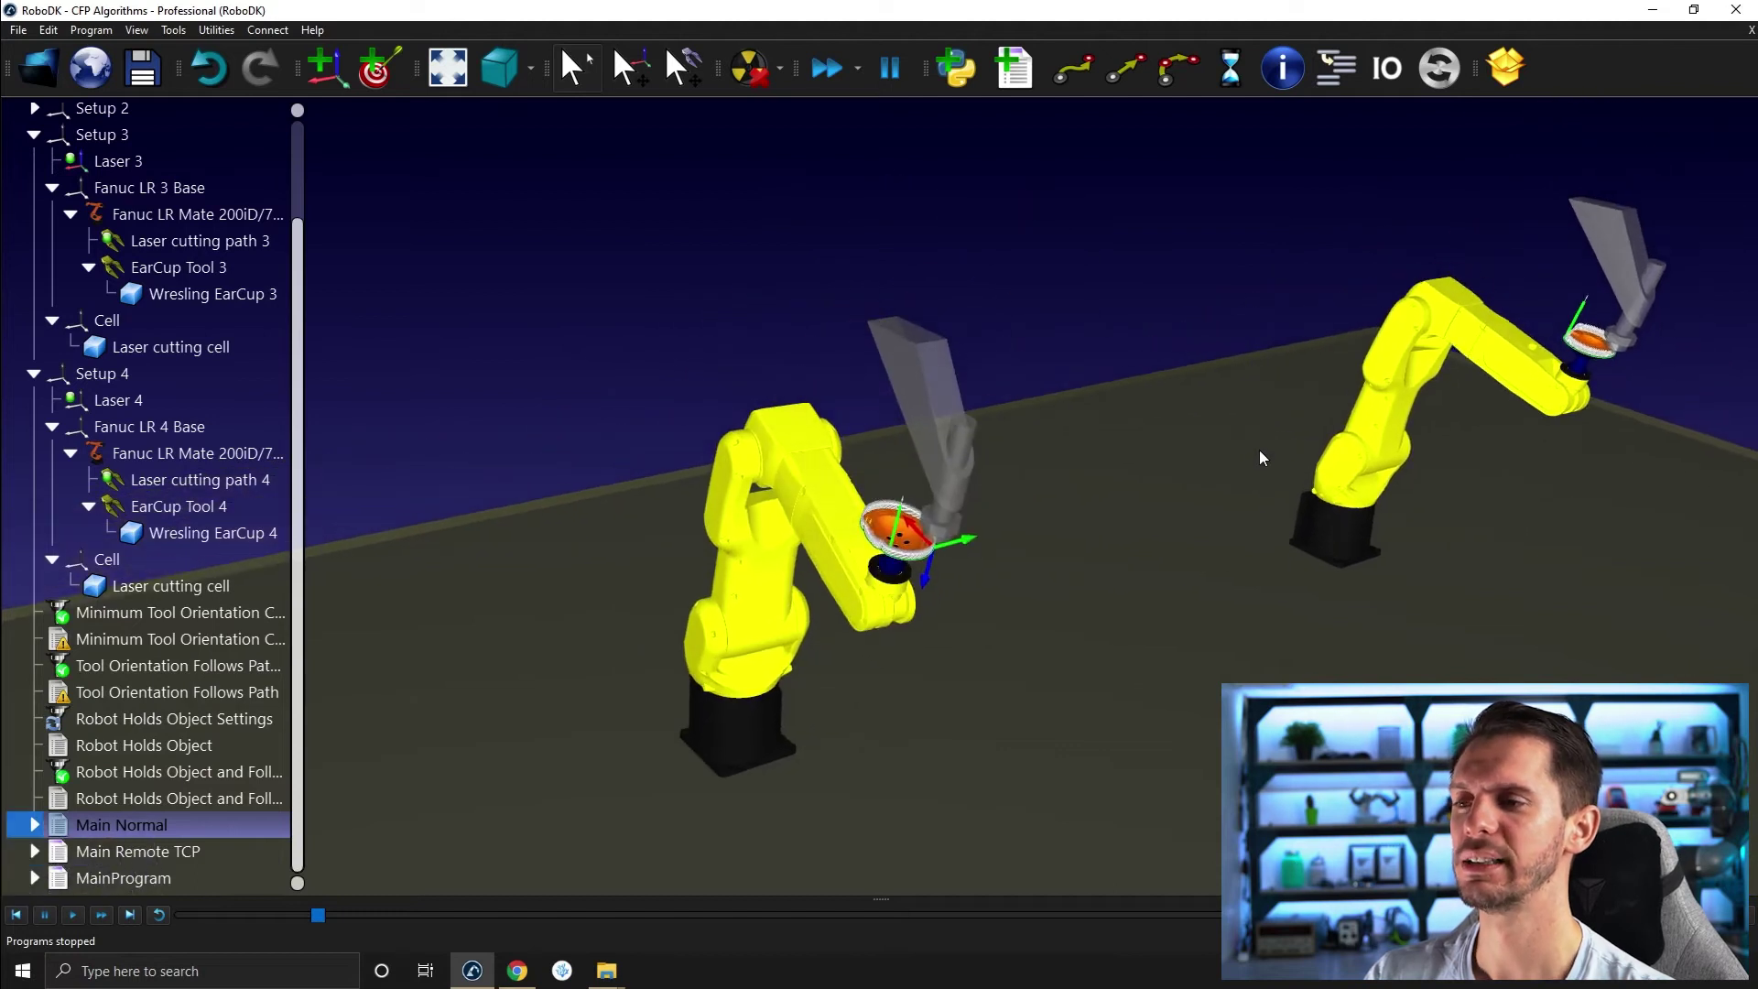
{"action": "double_click", "coordinate": [139, 718]}
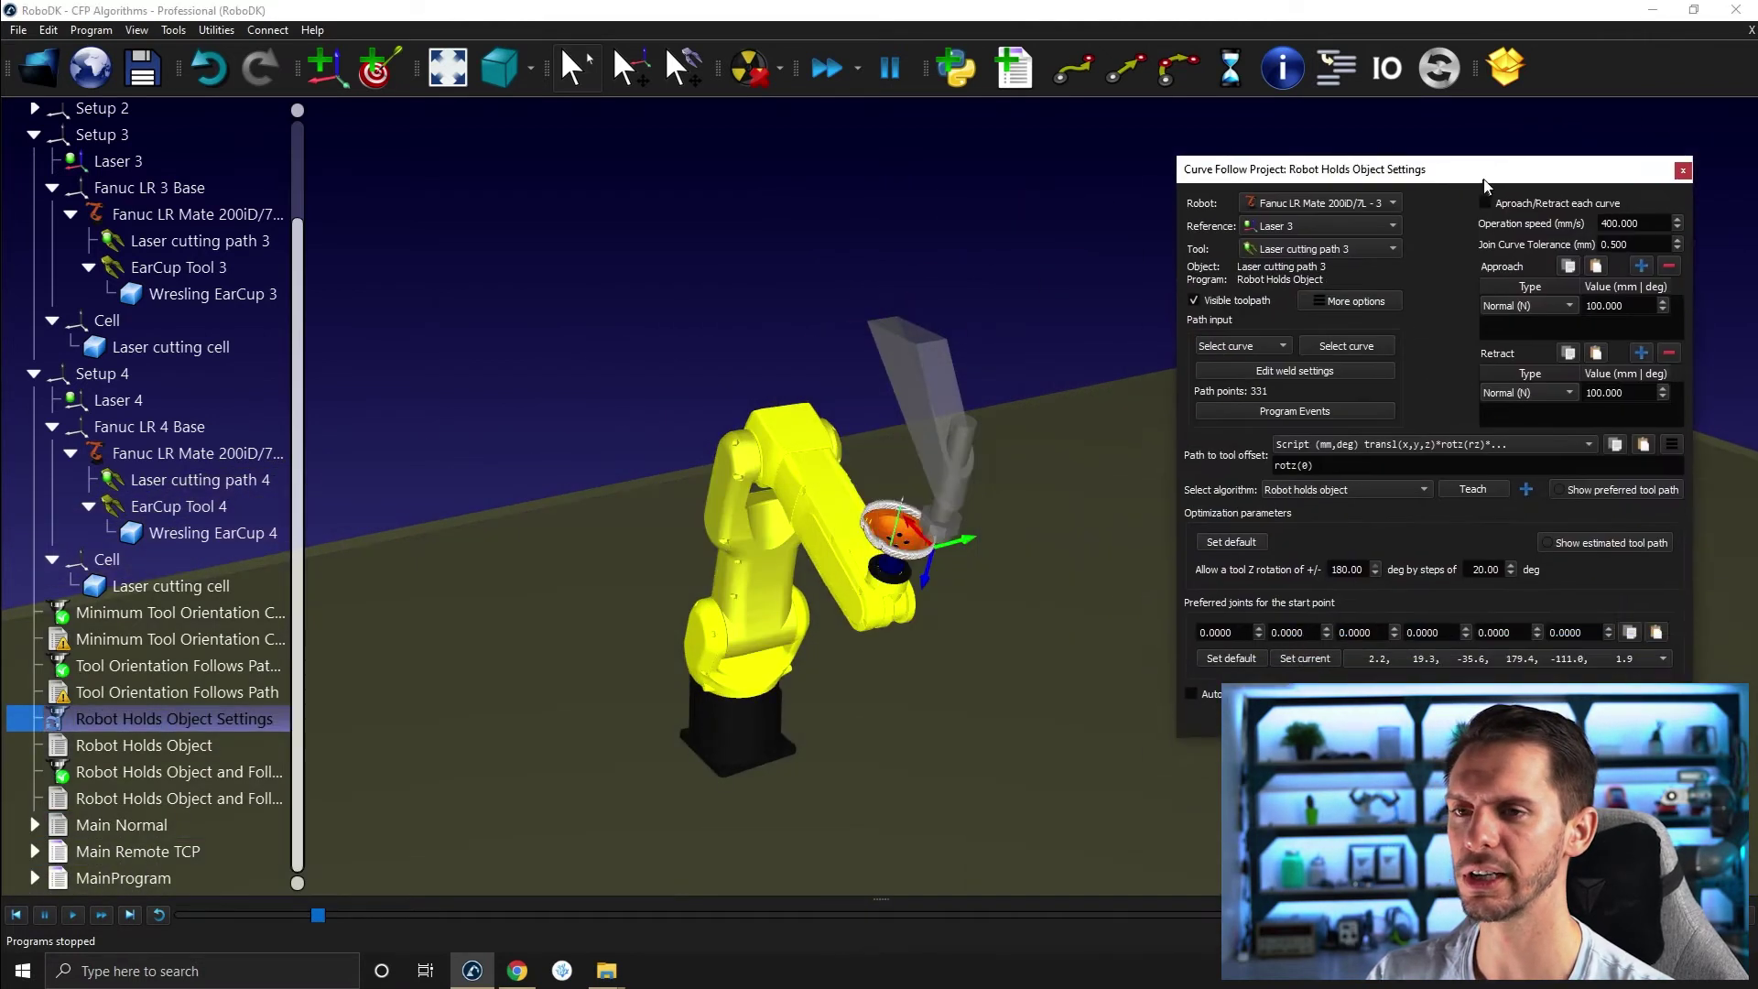
{"action": "left_click", "coordinate": [1610, 676]}
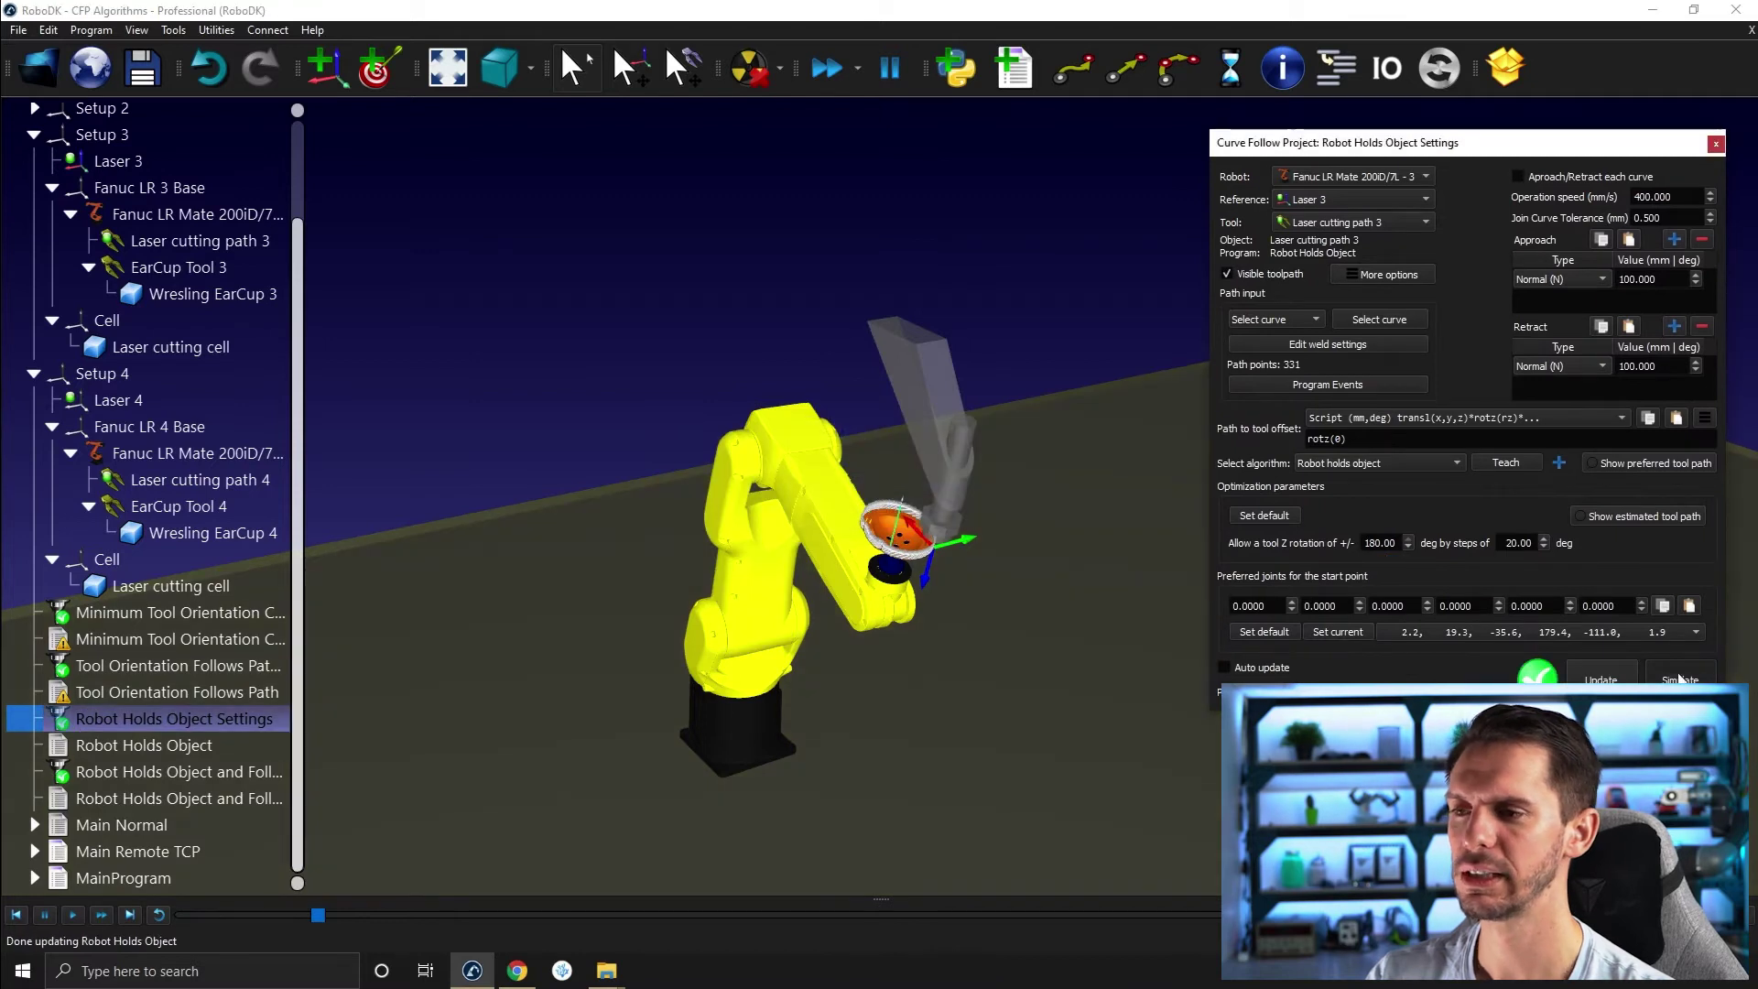
{"action": "scroll", "coordinate": [1039, 613], "scroll_direction": "up", "scroll_amount": 6}
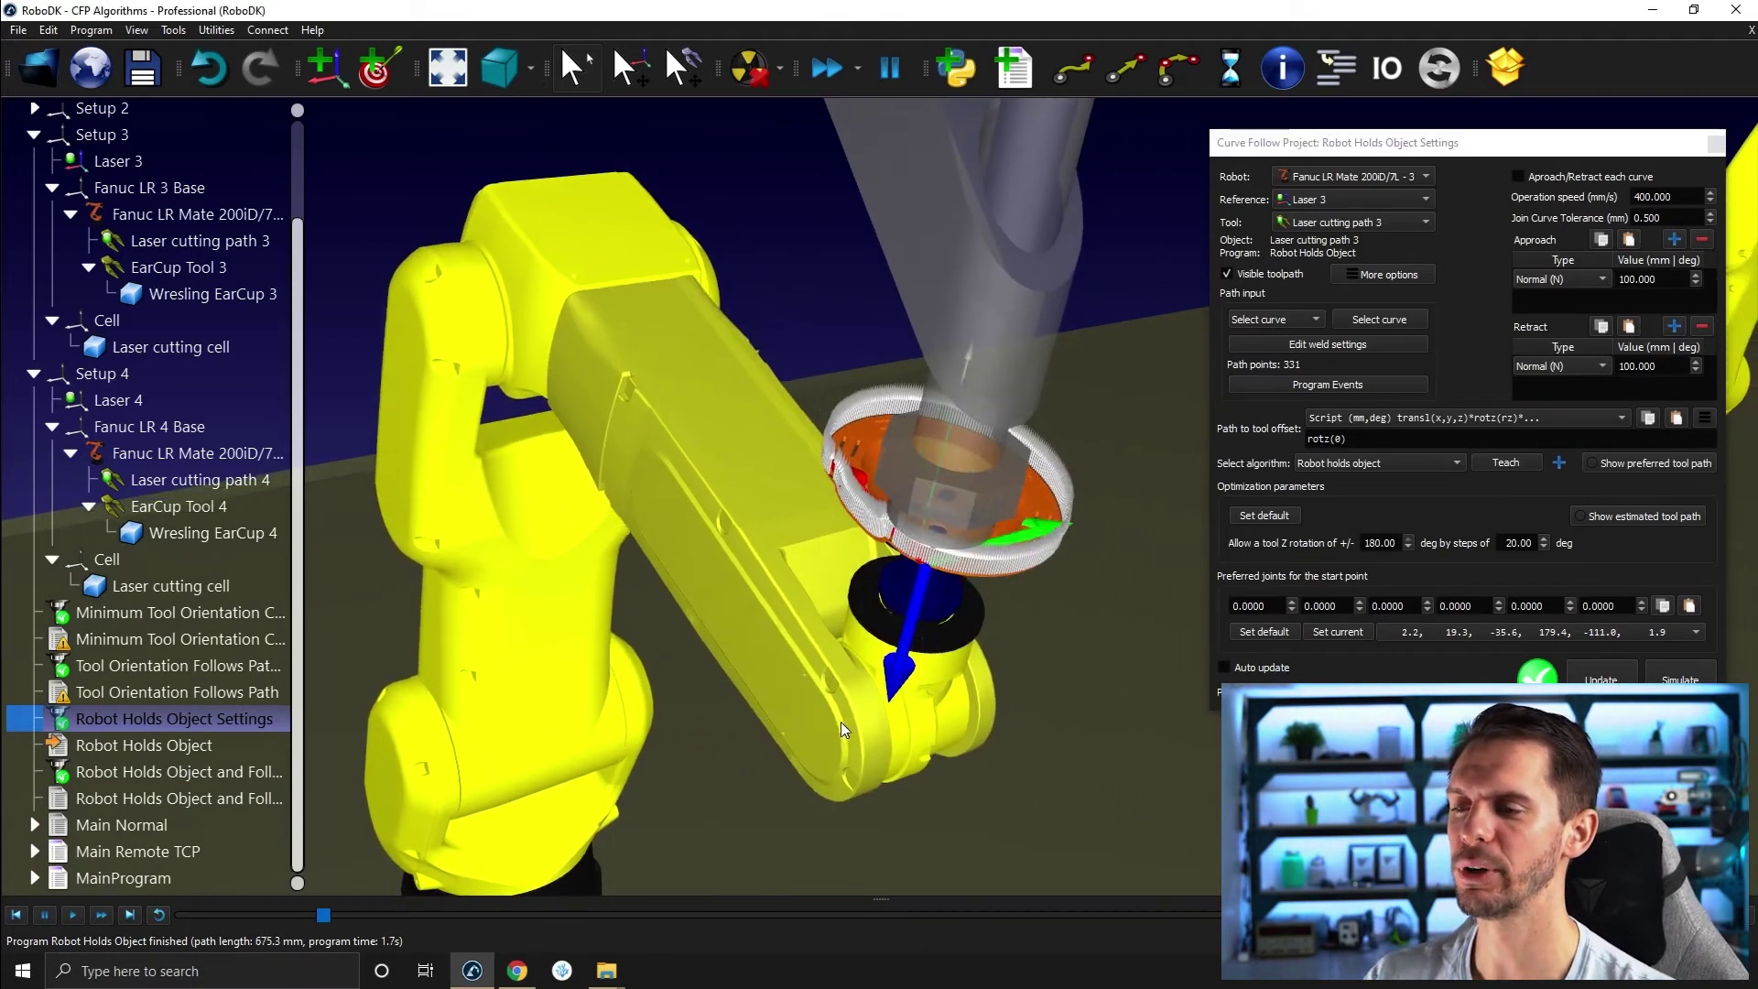
{"action": "left_click", "coordinate": [841, 722]}
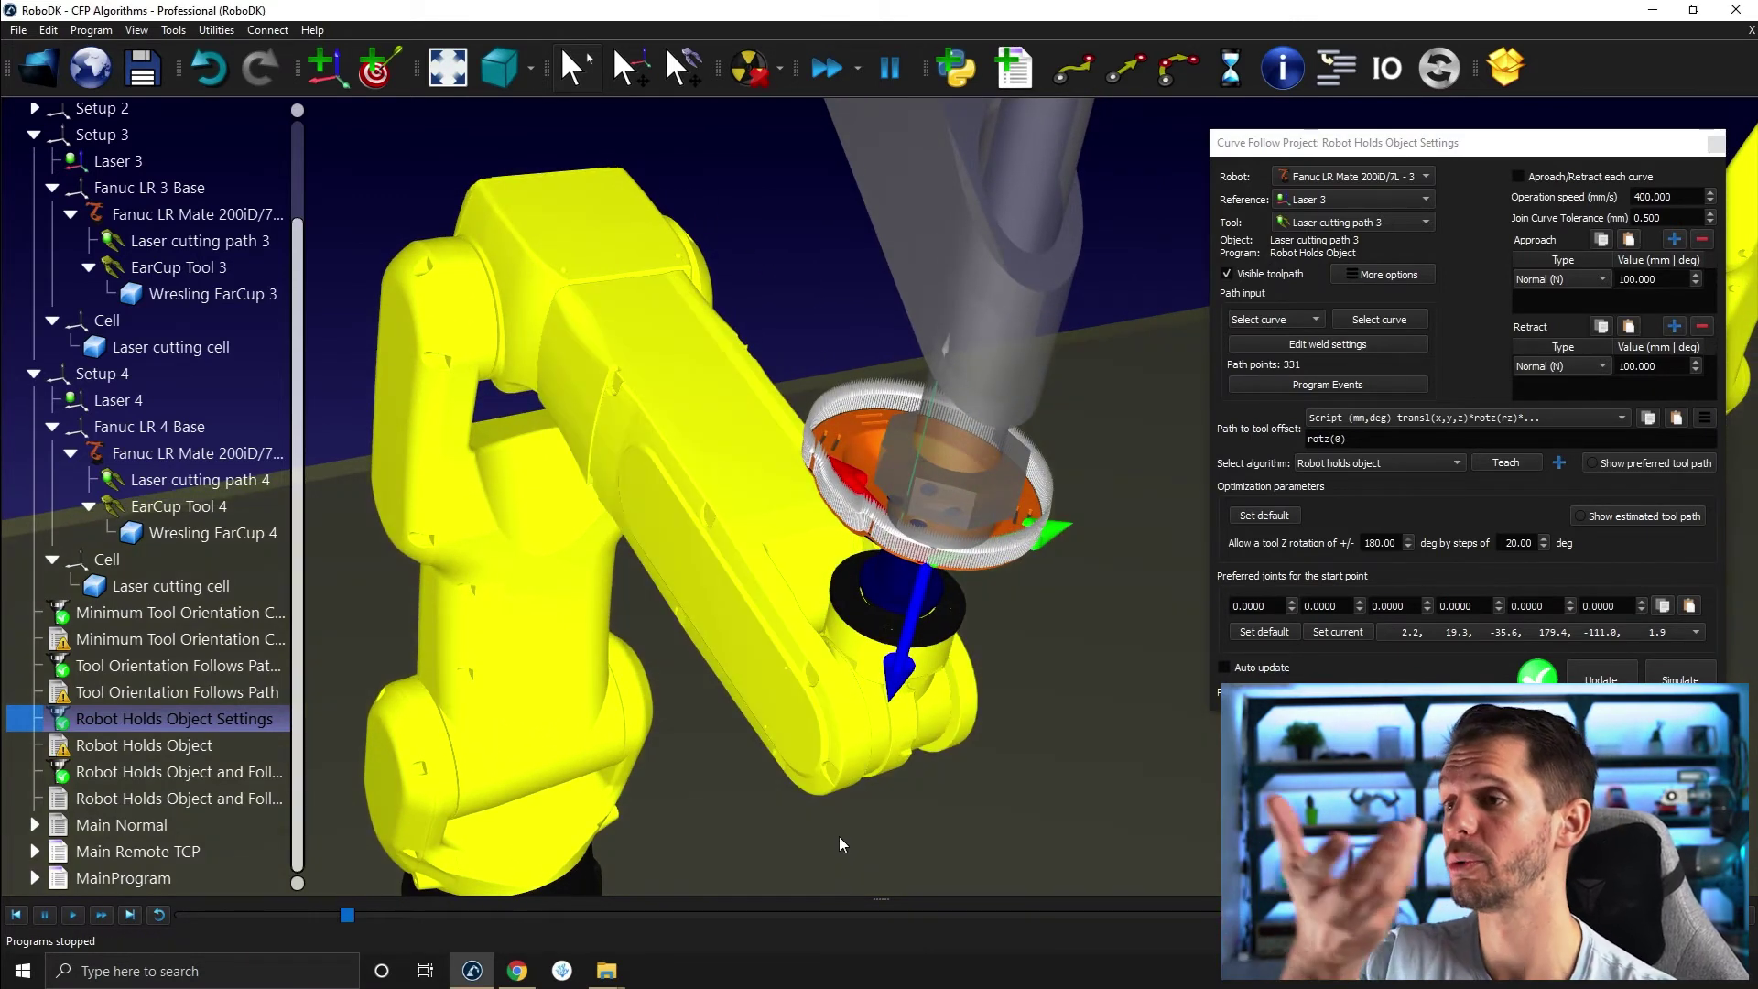
- Examine the stopped Fanuc robot holding the ear cup beneath the laser, and close the Robot Holds Object settings
{"action": "scroll", "coordinate": [843, 844], "scroll_direction": "down", "scroll_amount": 5}
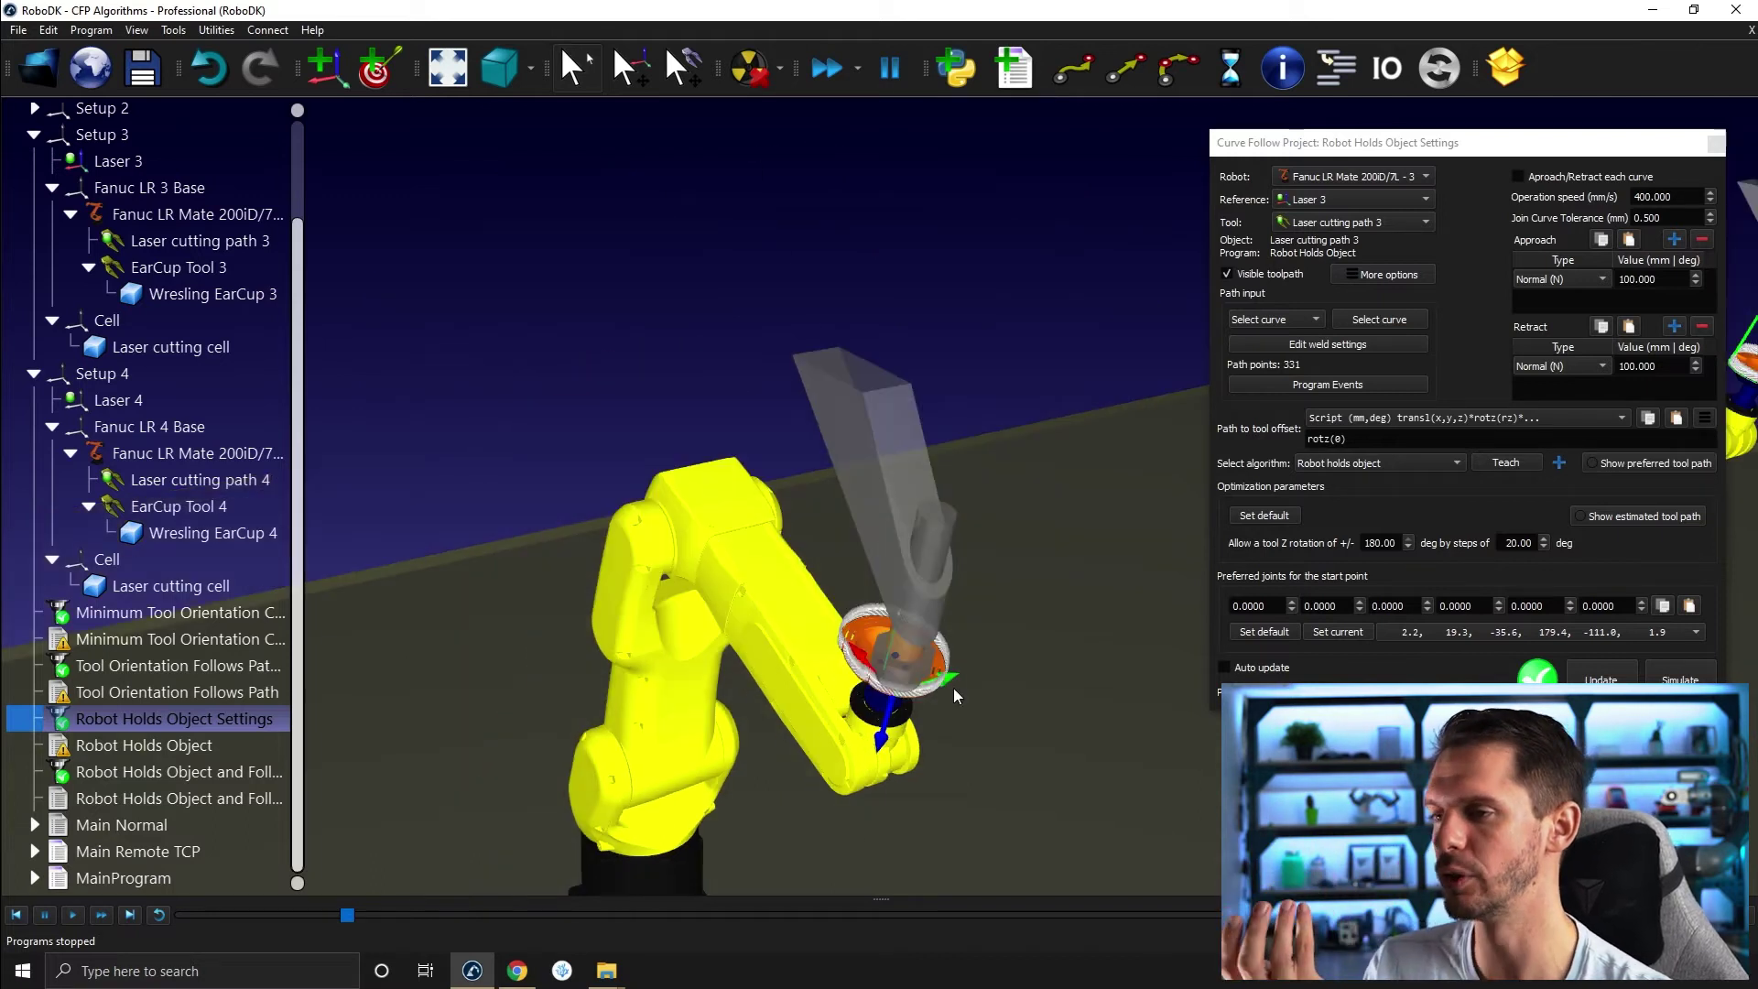
{"action": "left_click_drag", "start_coordinate": [953, 689], "coordinate": [837, 368]}
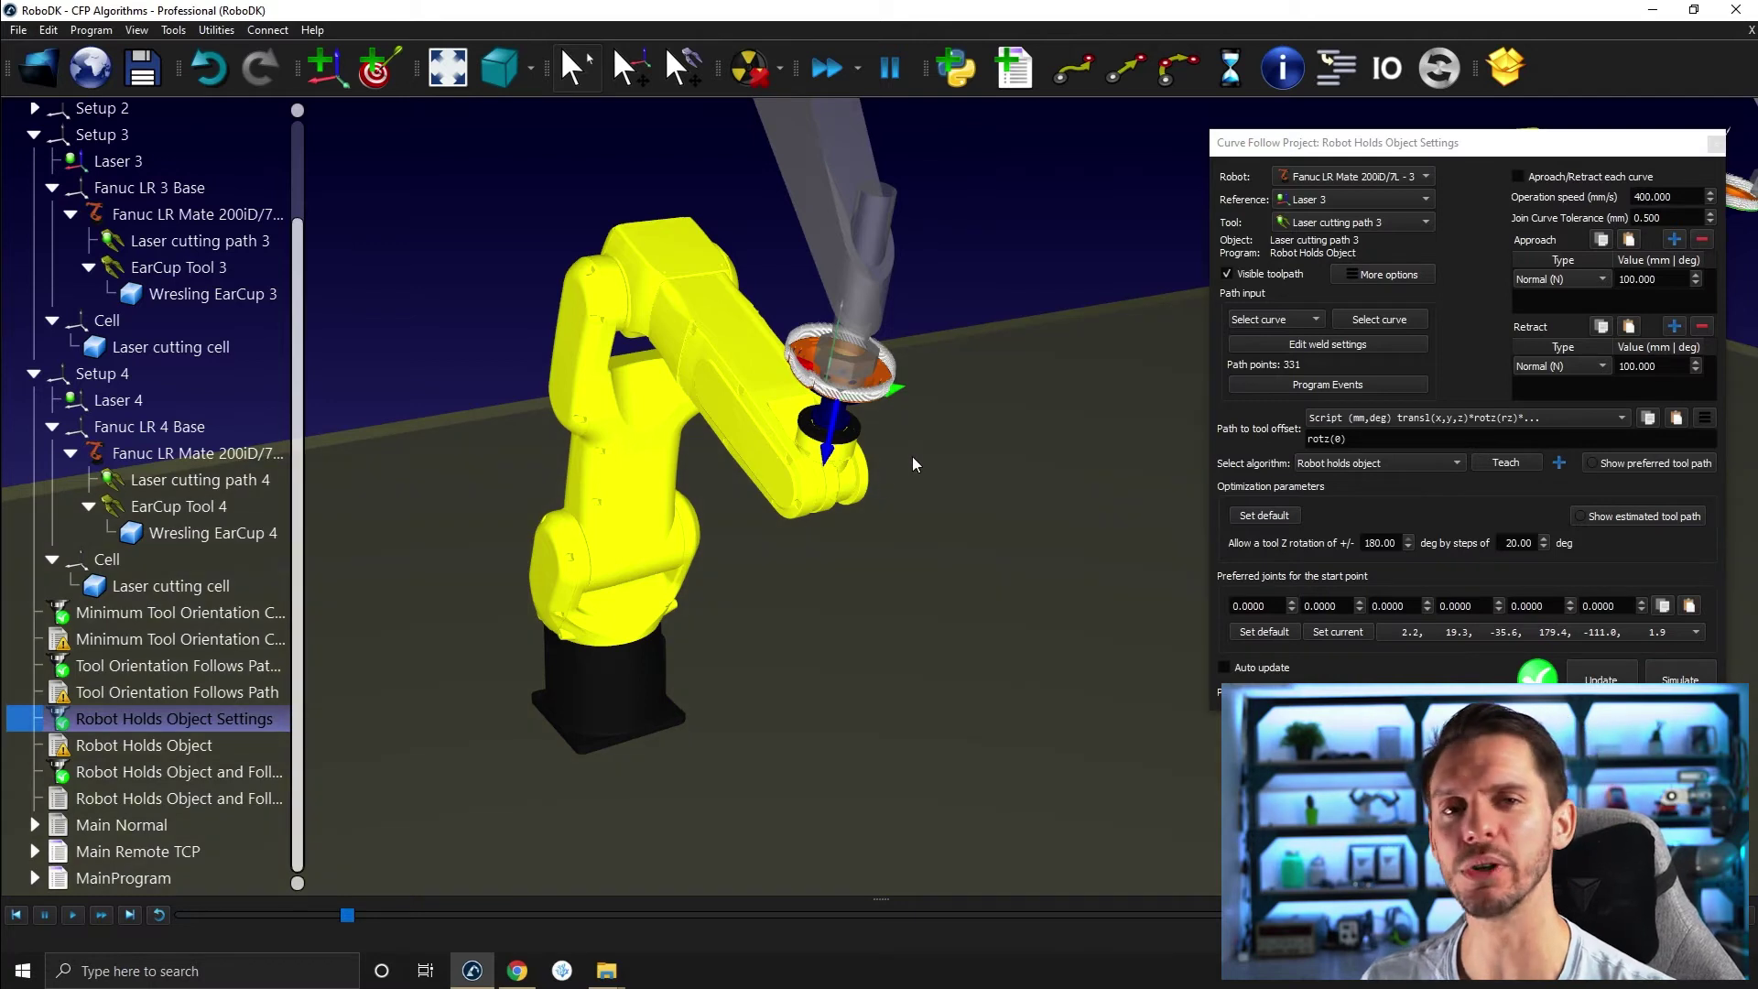
{"action": "middle_click_drag", "start_coordinate": [912, 462], "coordinate": [678, 458]}
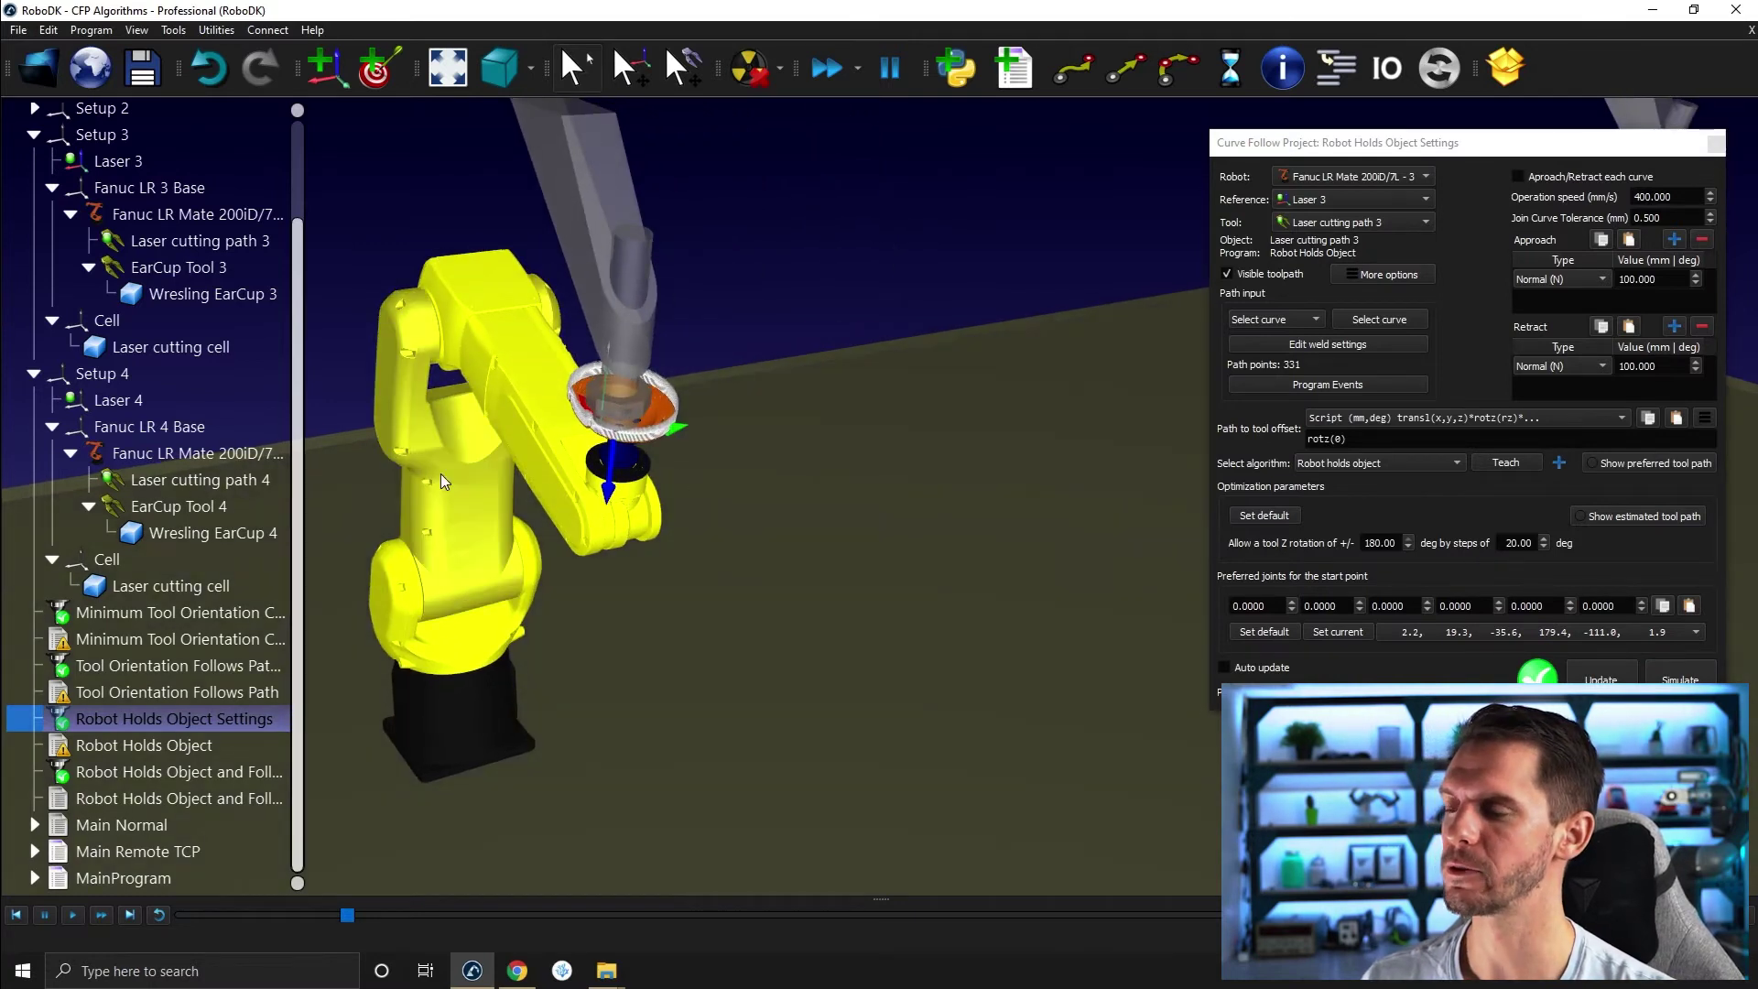
{"action": "middle_click_drag", "start_coordinate": [1144, 439], "coordinate": [871, 283]}
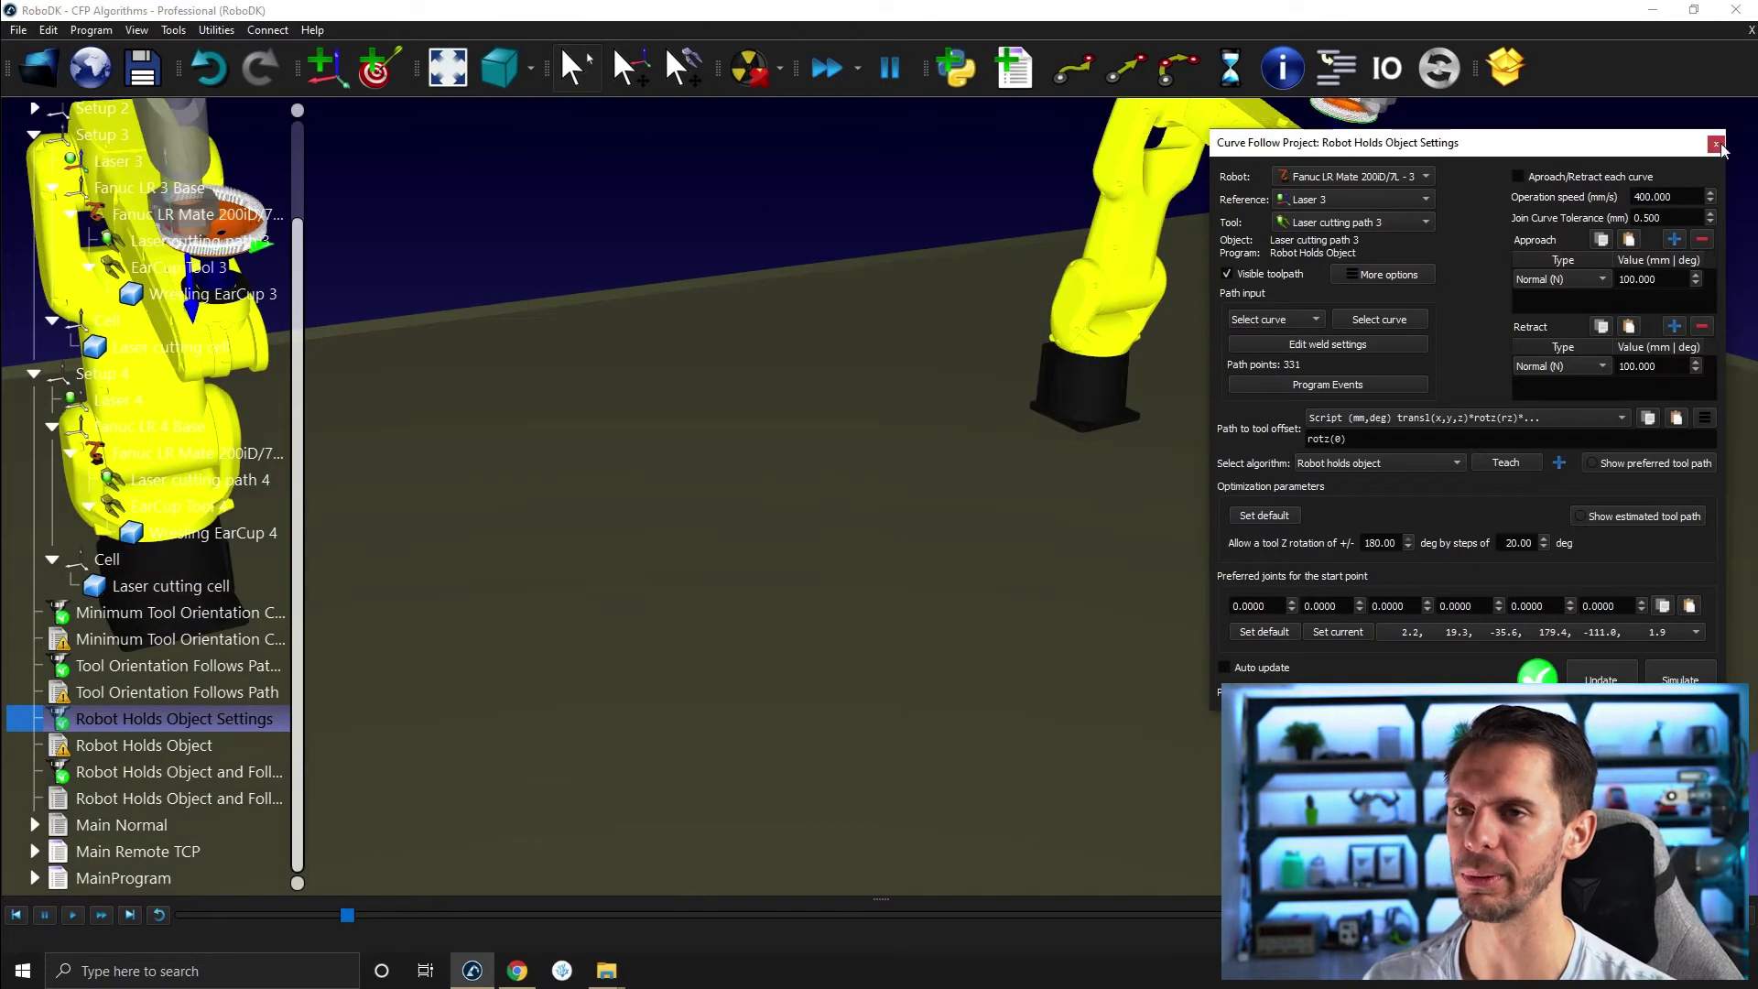
{"action": "left_click", "coordinate": [1716, 143]}
- Open the Robot Holds Object and Follows Path Settings, then update and simulate the program on the second Fanuc robot
{"action": "double_click", "coordinate": [153, 775]}
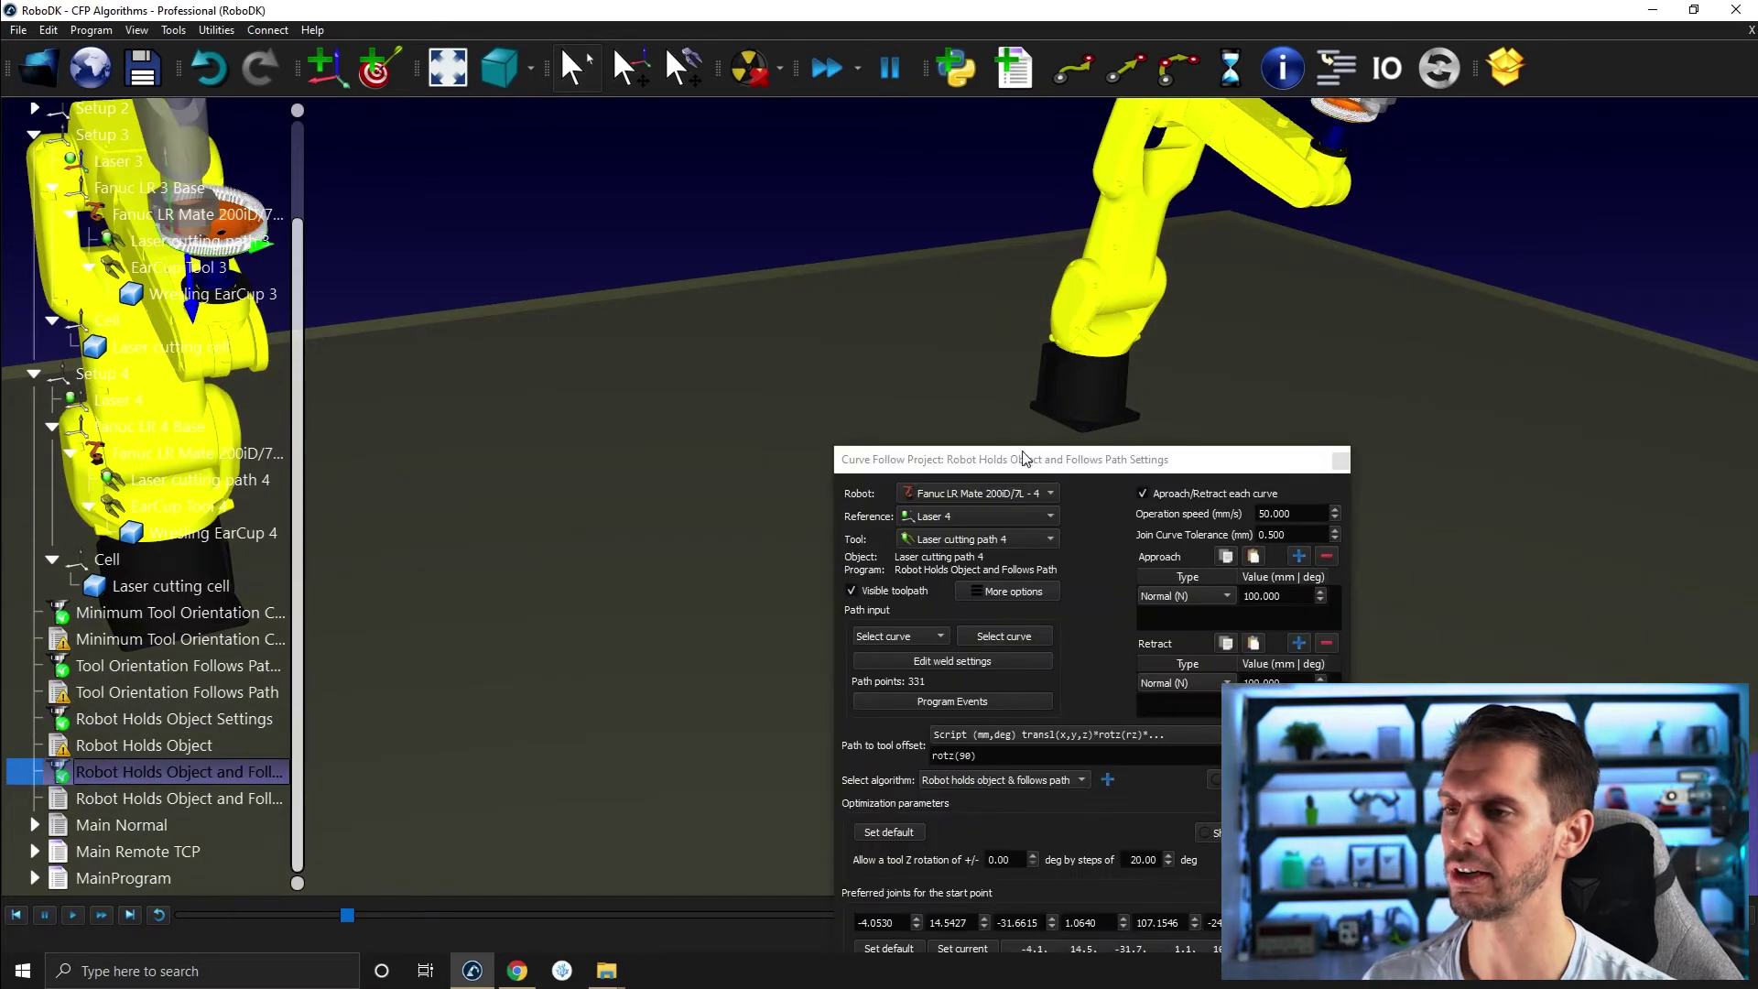
{"action": "left_click_drag", "start_coordinate": [1058, 460], "coordinate": [1462, 176]}
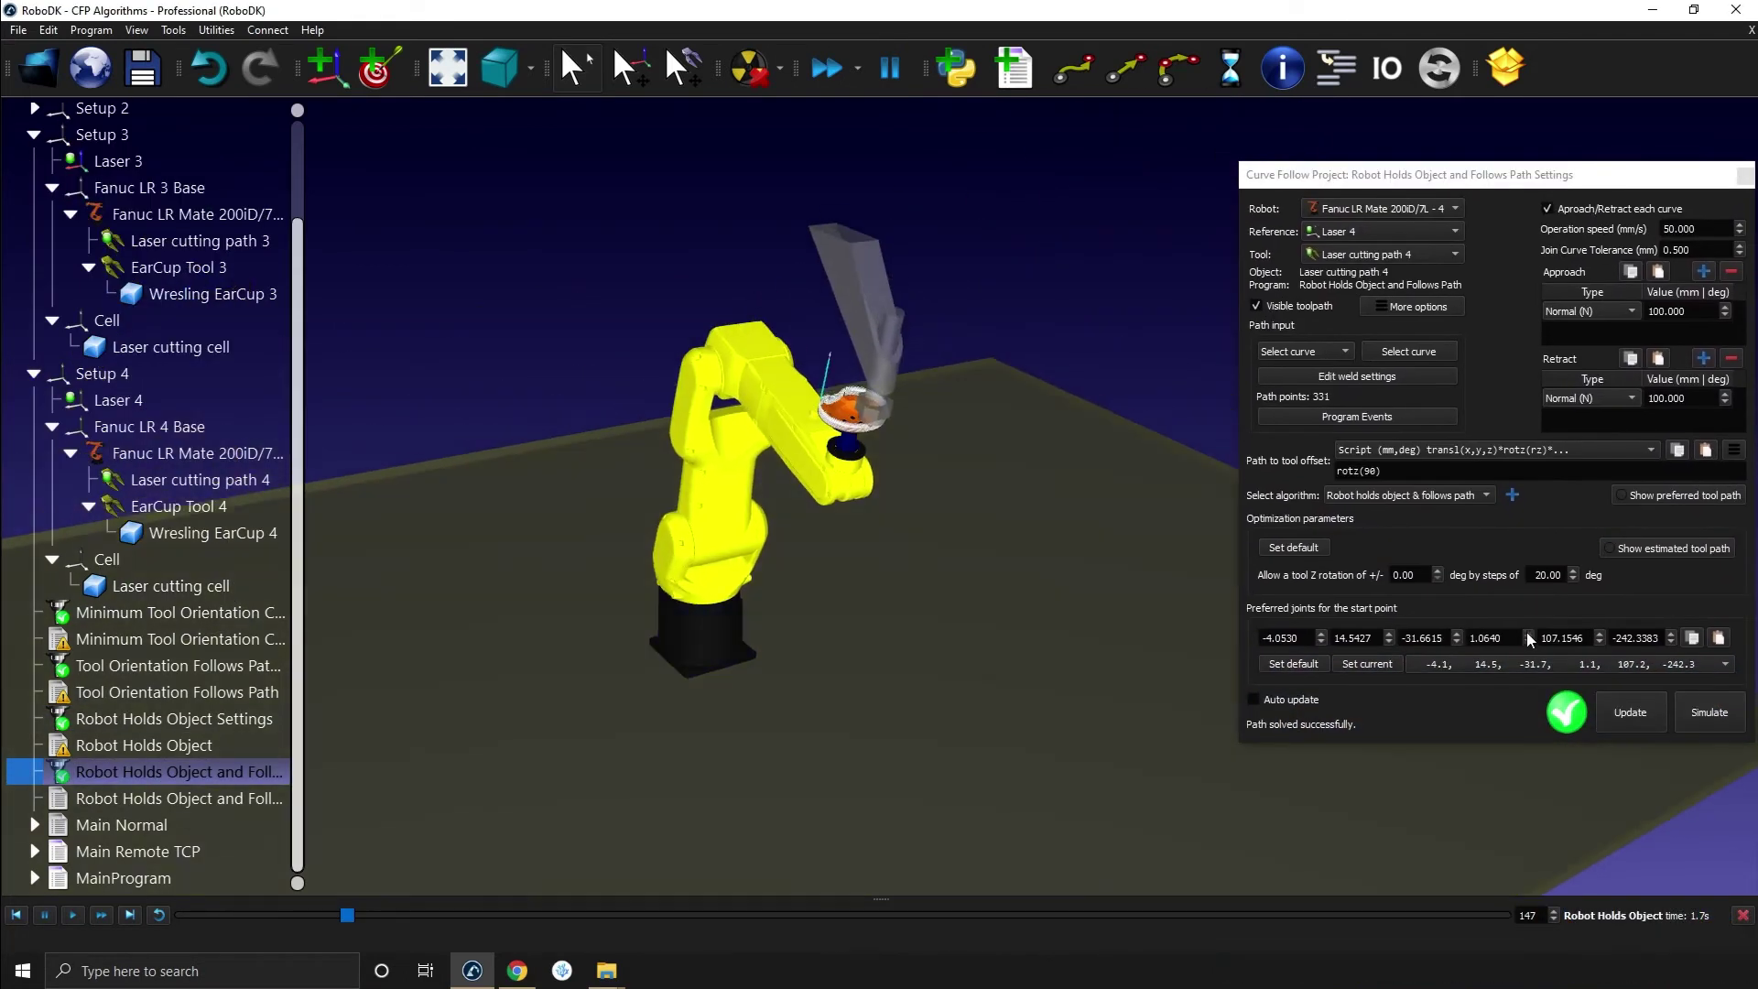
{"action": "left_click", "coordinate": [1657, 717]}
{"action": "left_click", "coordinate": [1696, 714]}
{"action": "scroll", "coordinate": [806, 495], "scroll_direction": "up", "scroll_amount": 3}
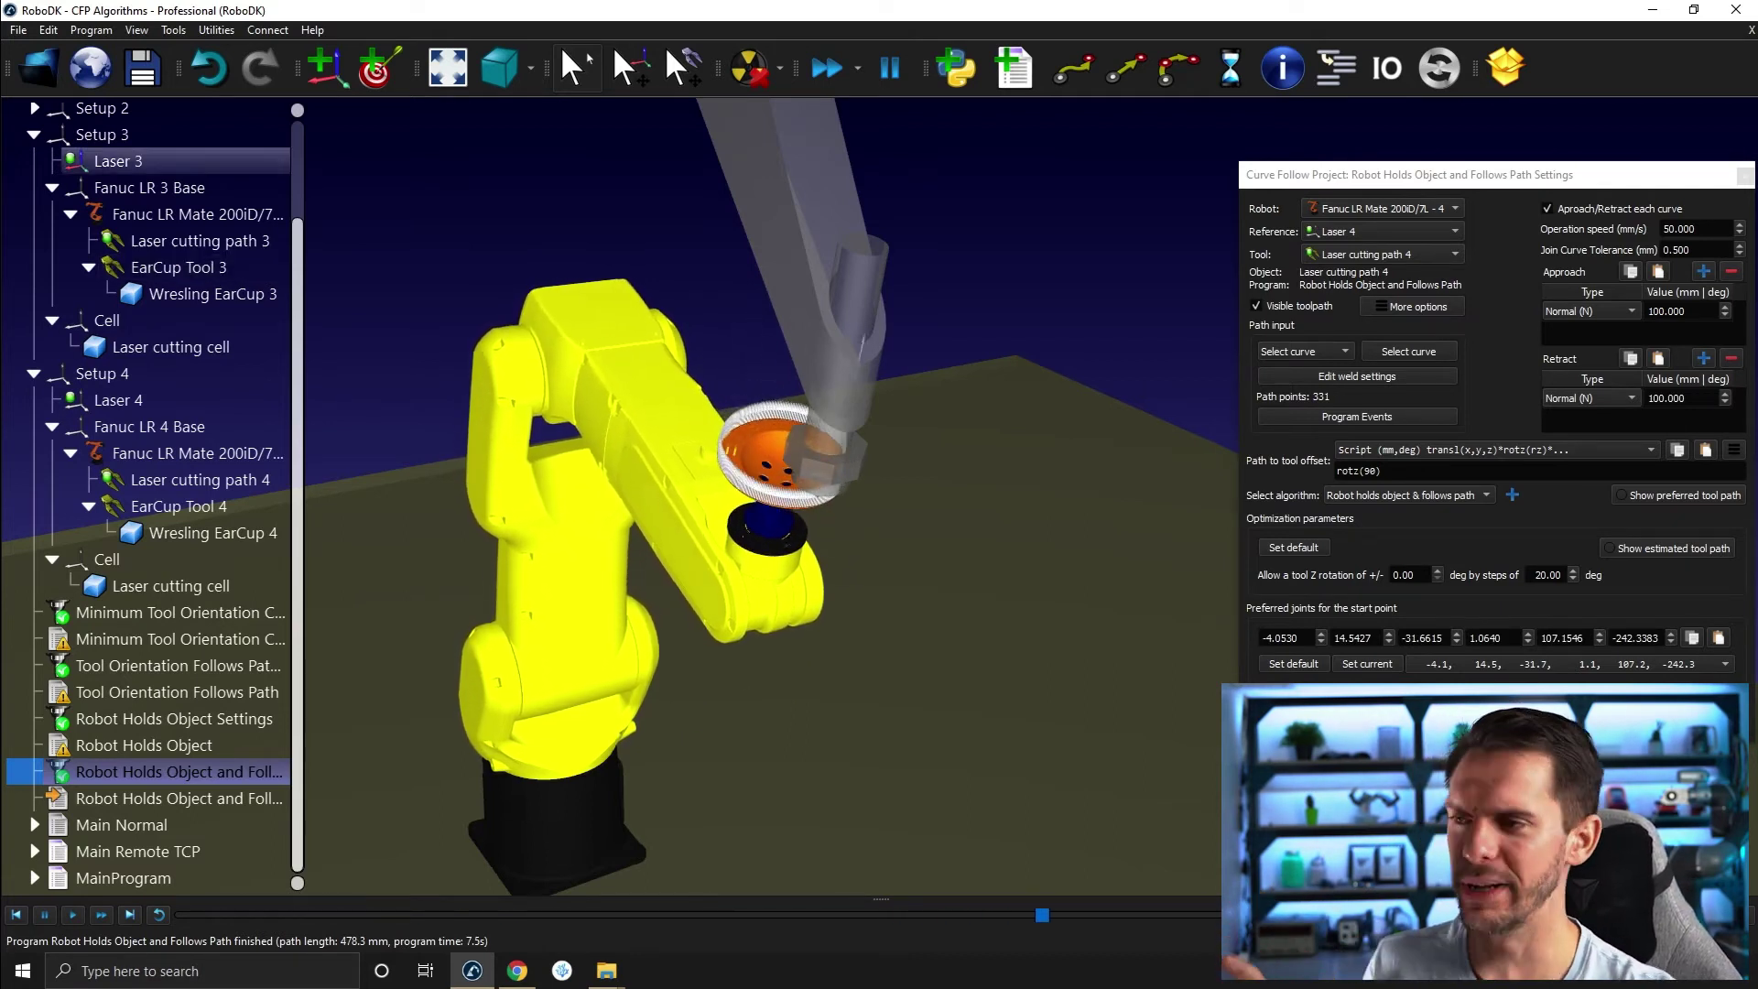
- Compare how the two Fanuc robots present their ear cups to the lasers from several angles
{"action": "scroll", "coordinate": [1002, 653], "scroll_direction": "down", "scroll_amount": 5}
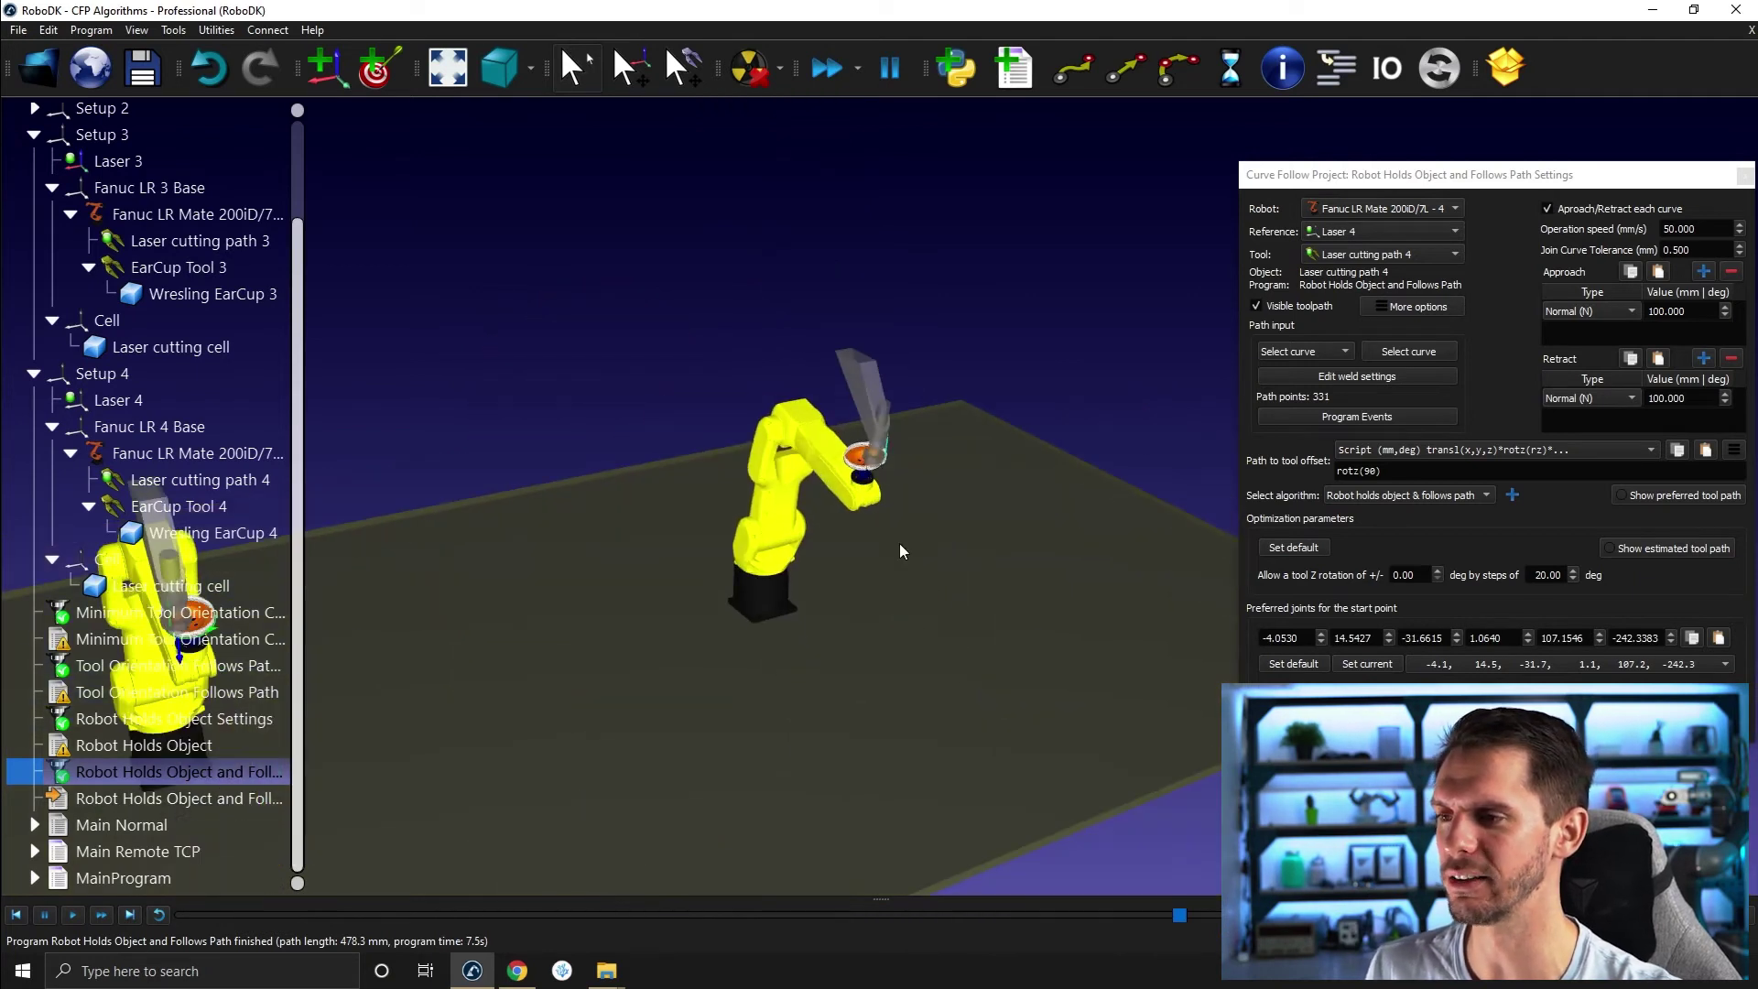
{"action": "left_click_drag", "start_coordinate": [904, 555], "coordinate": [1170, 421]}
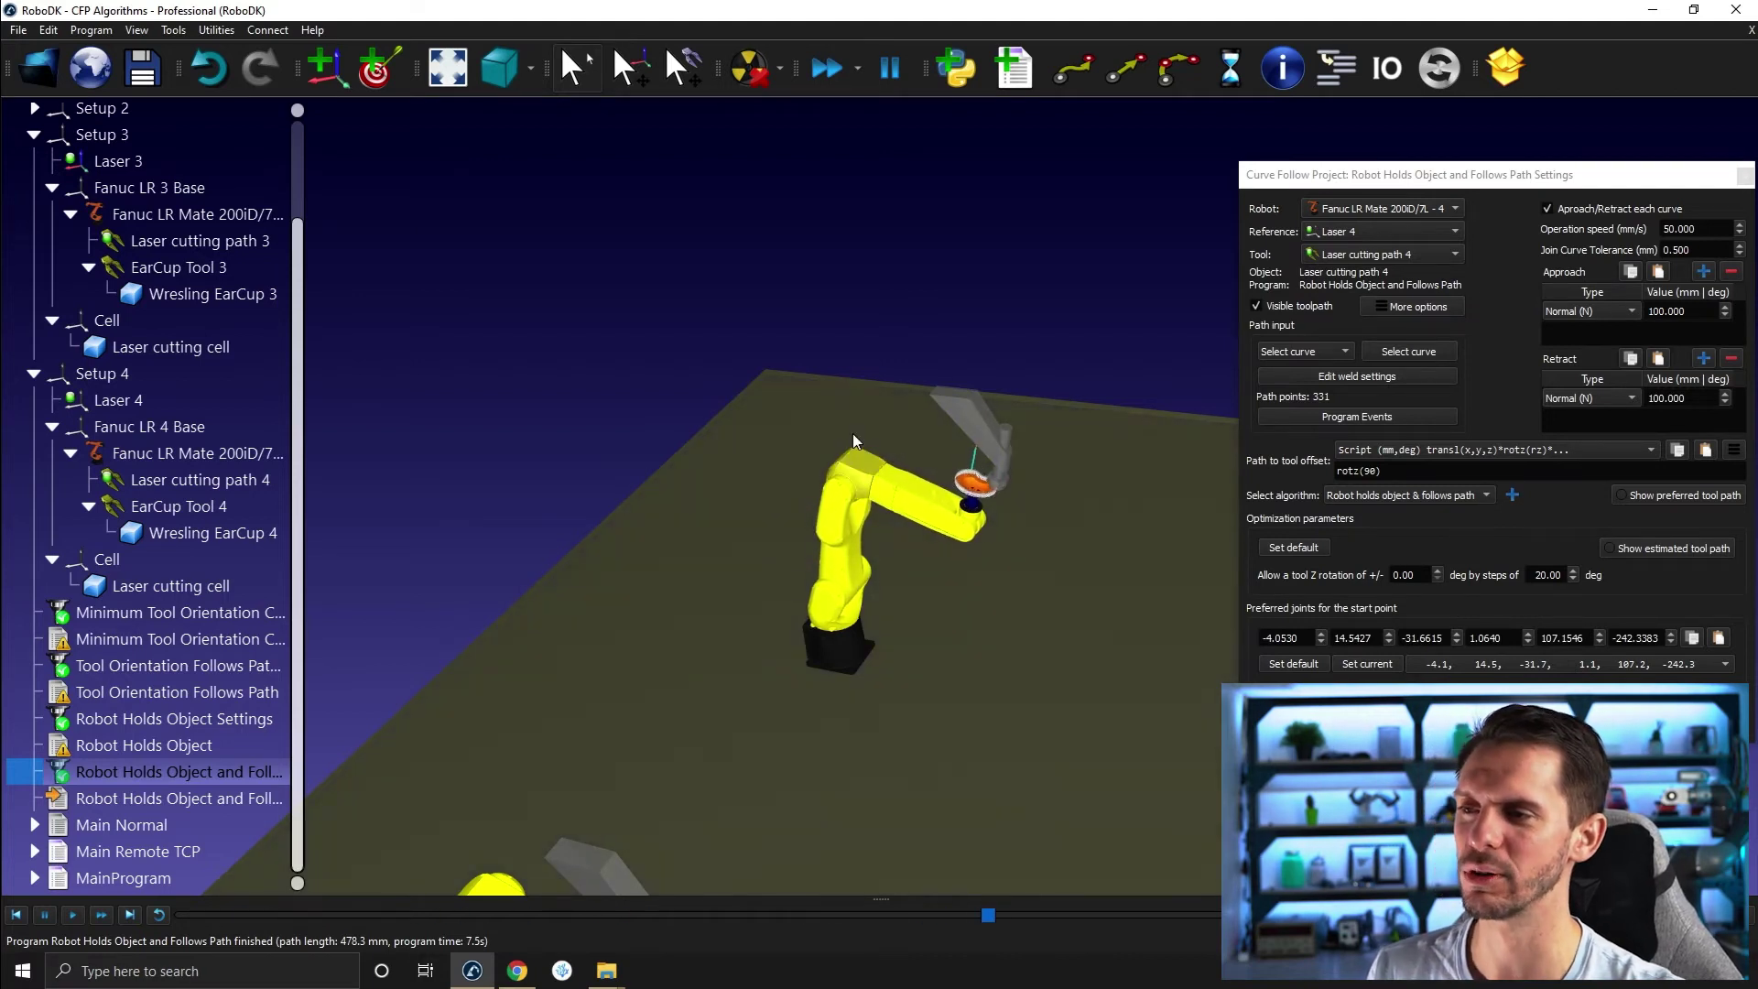
{"action": "left_click_drag", "start_coordinate": [1087, 639], "coordinate": [864, 669]}
{"action": "left_click_drag", "start_coordinate": [991, 546], "coordinate": [1031, 676]}
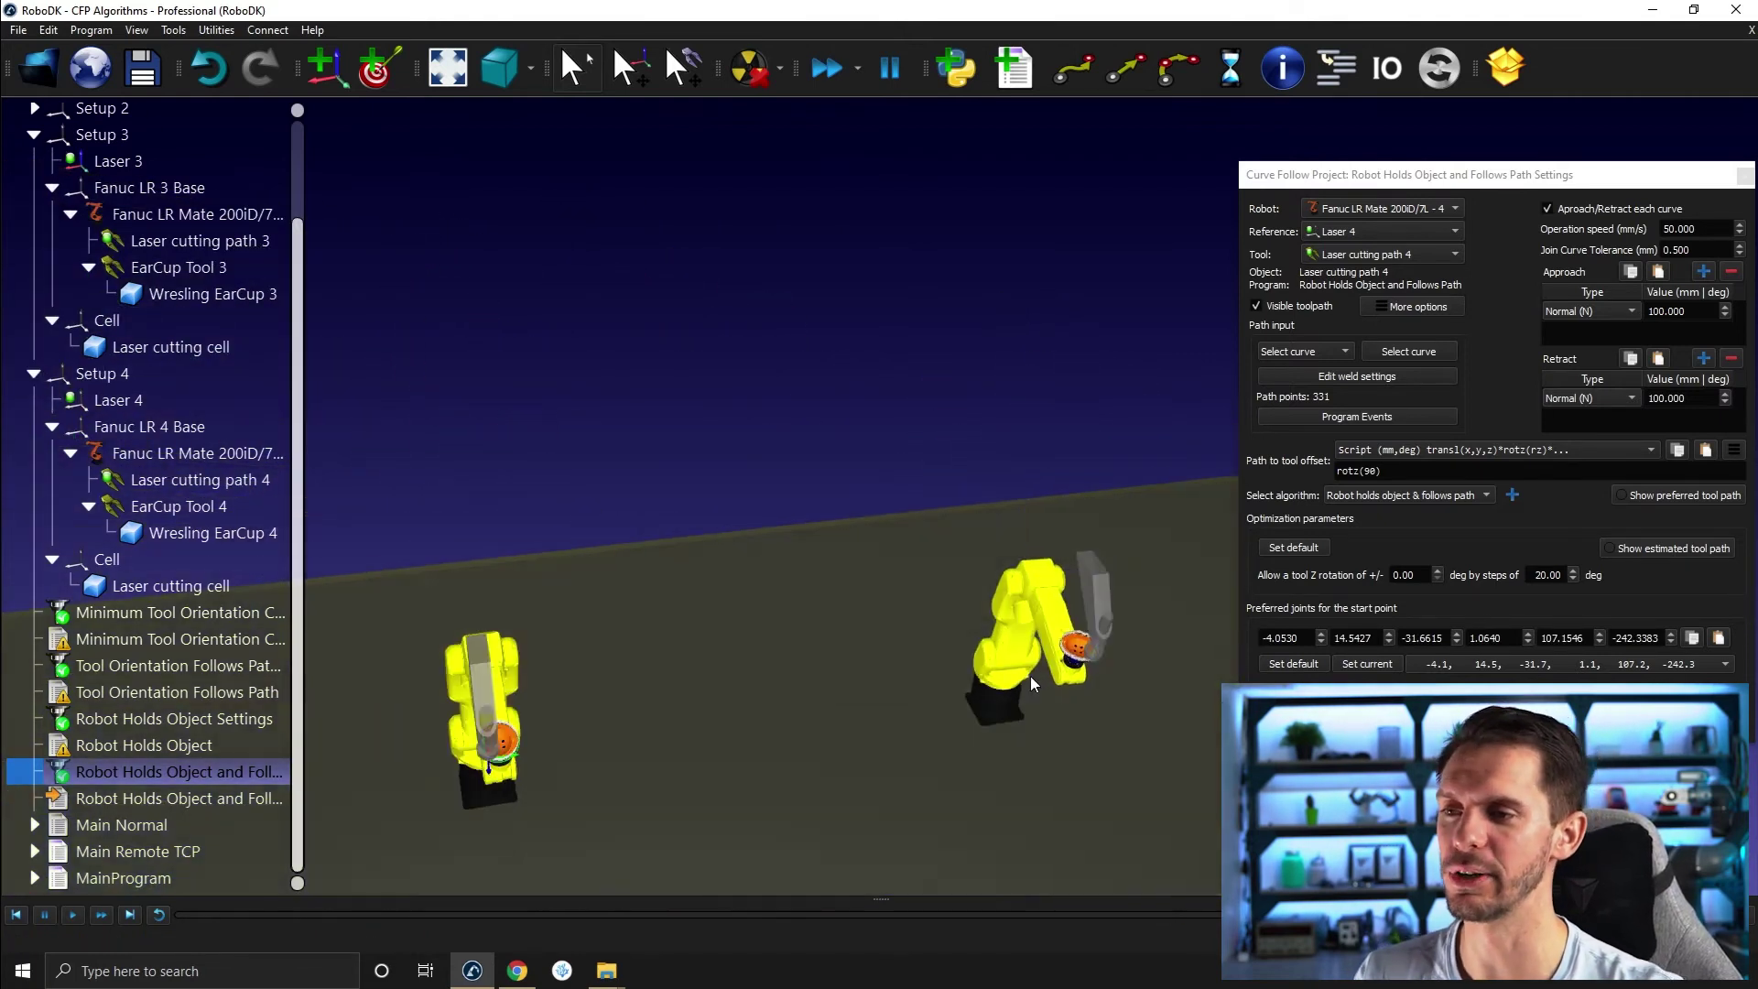
- Run MainProgram to simulate all four robots together in an overview, and close the curve follow project settings
{"action": "double_click", "coordinate": [123, 877]}
{"action": "scroll", "coordinate": [717, 637], "scroll_direction": "down", "scroll_amount": 2}
{"action": "left_click_drag", "start_coordinate": [717, 637], "coordinate": [1108, 478]}
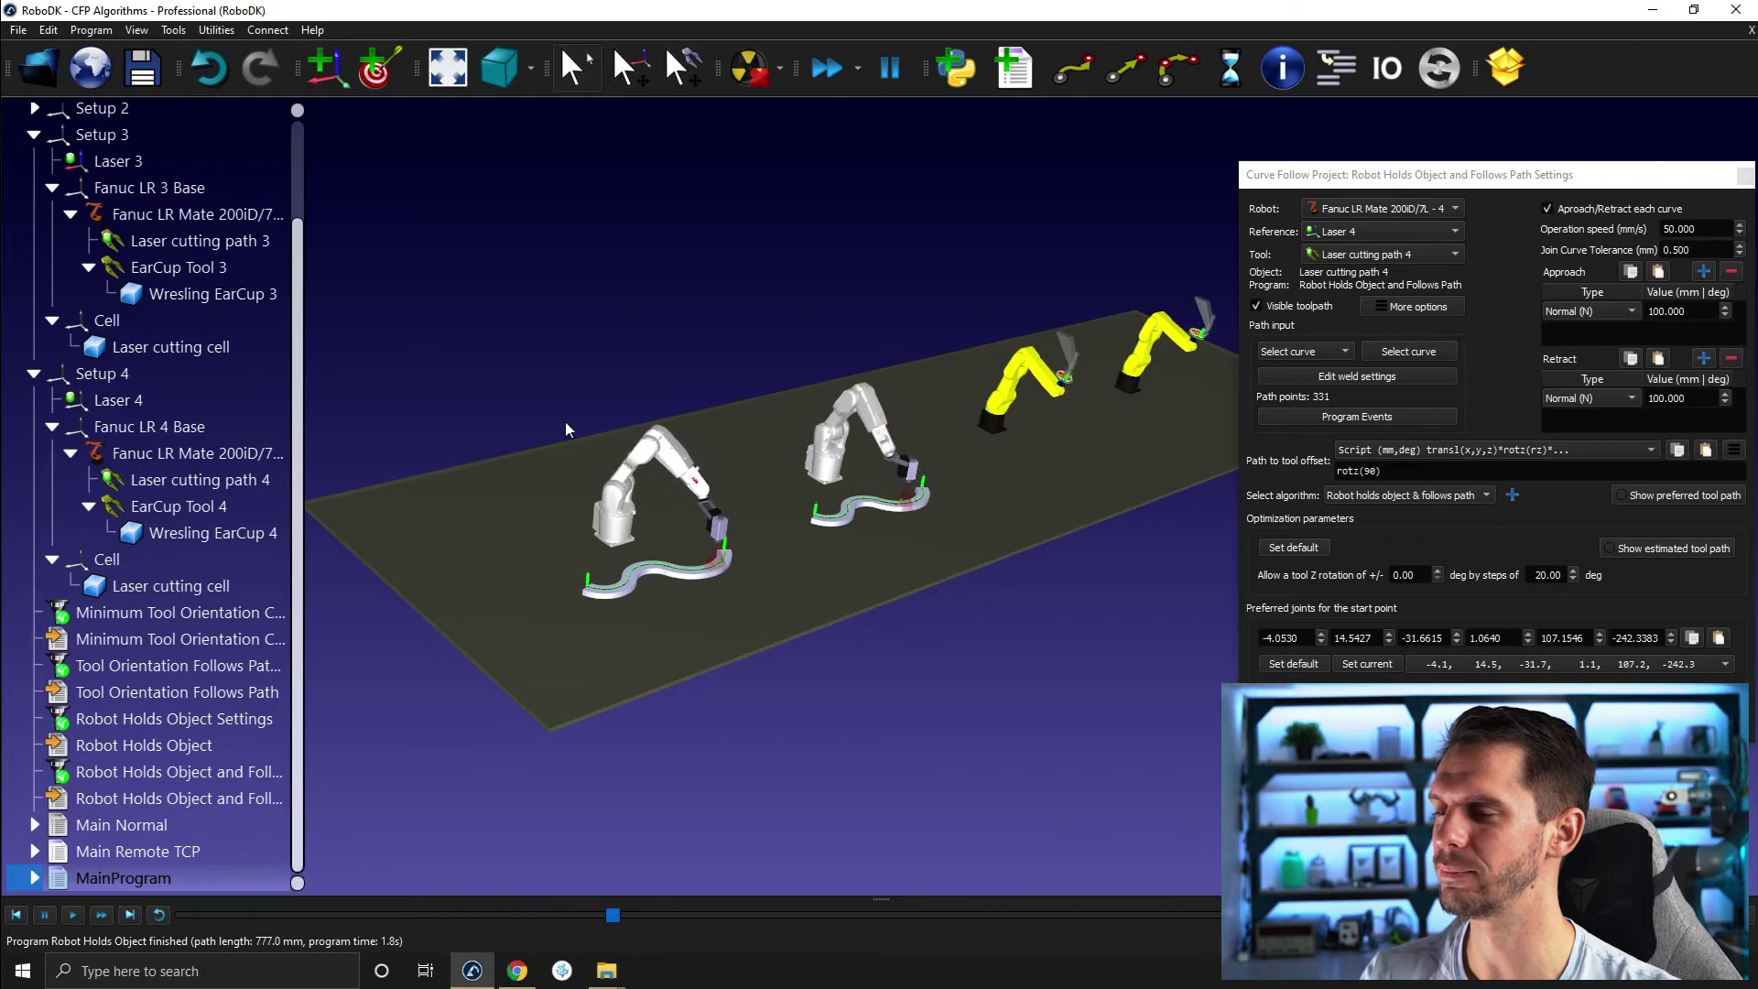
{"action": "left_click", "coordinate": [1745, 175]}
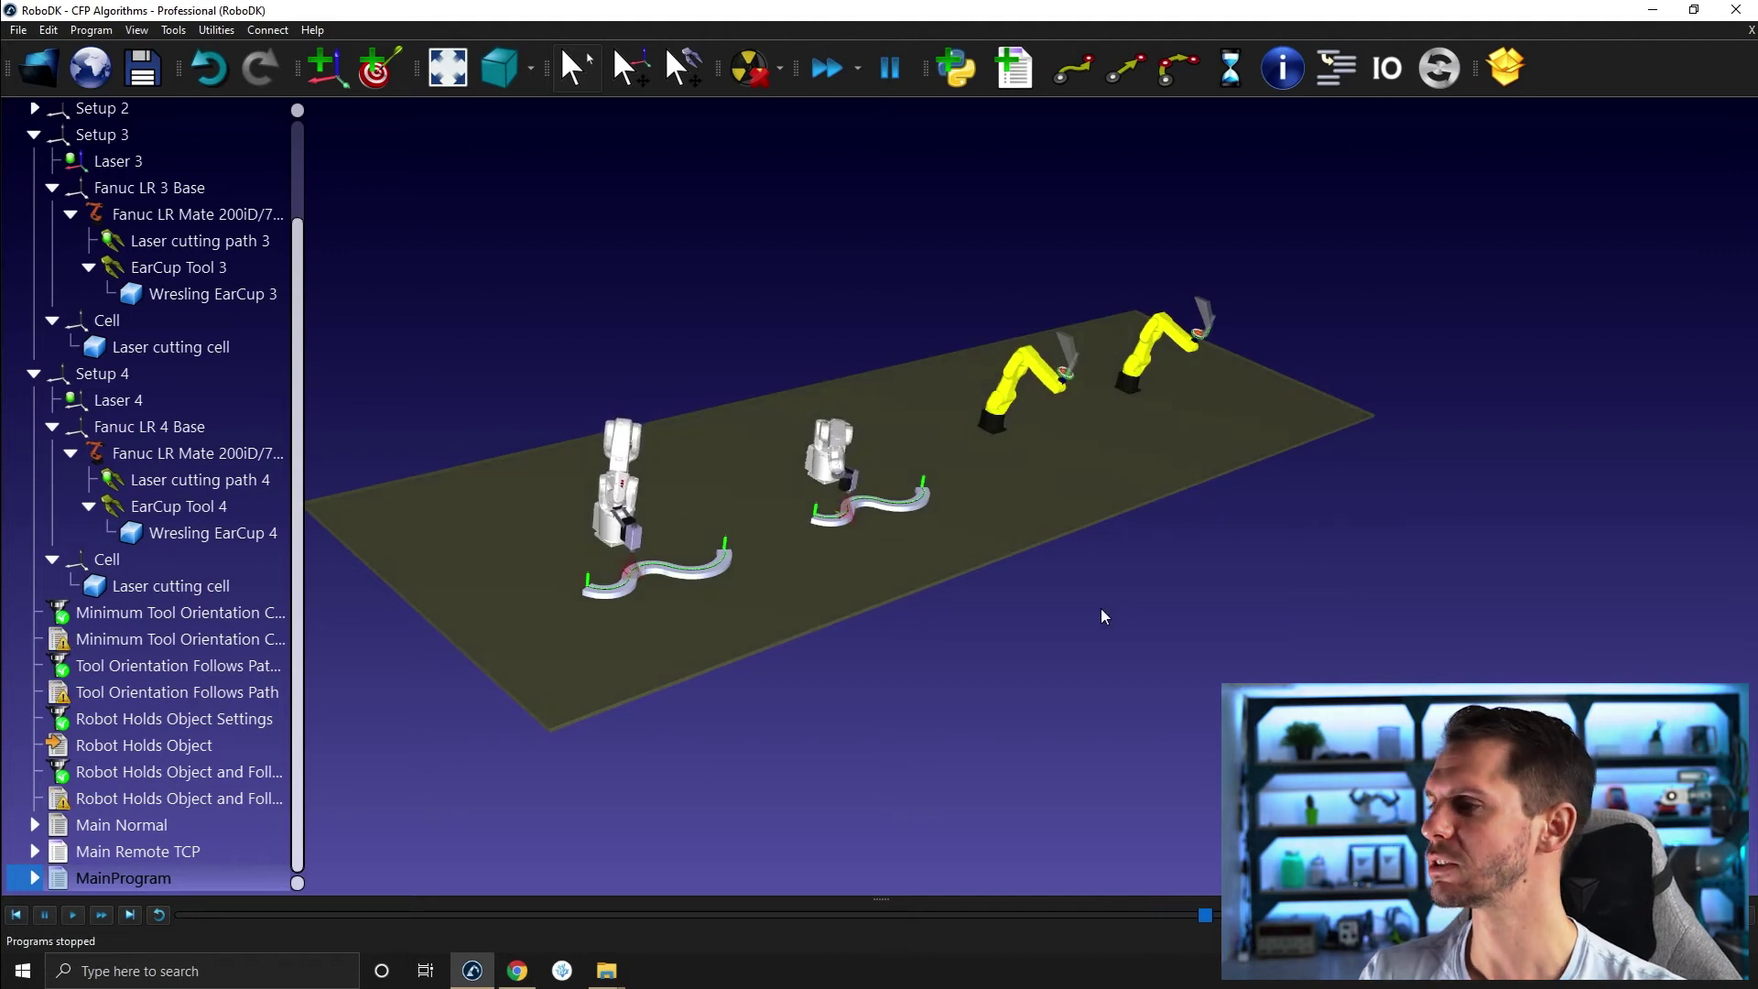
{"action": "left_click", "coordinate": [680, 247]}
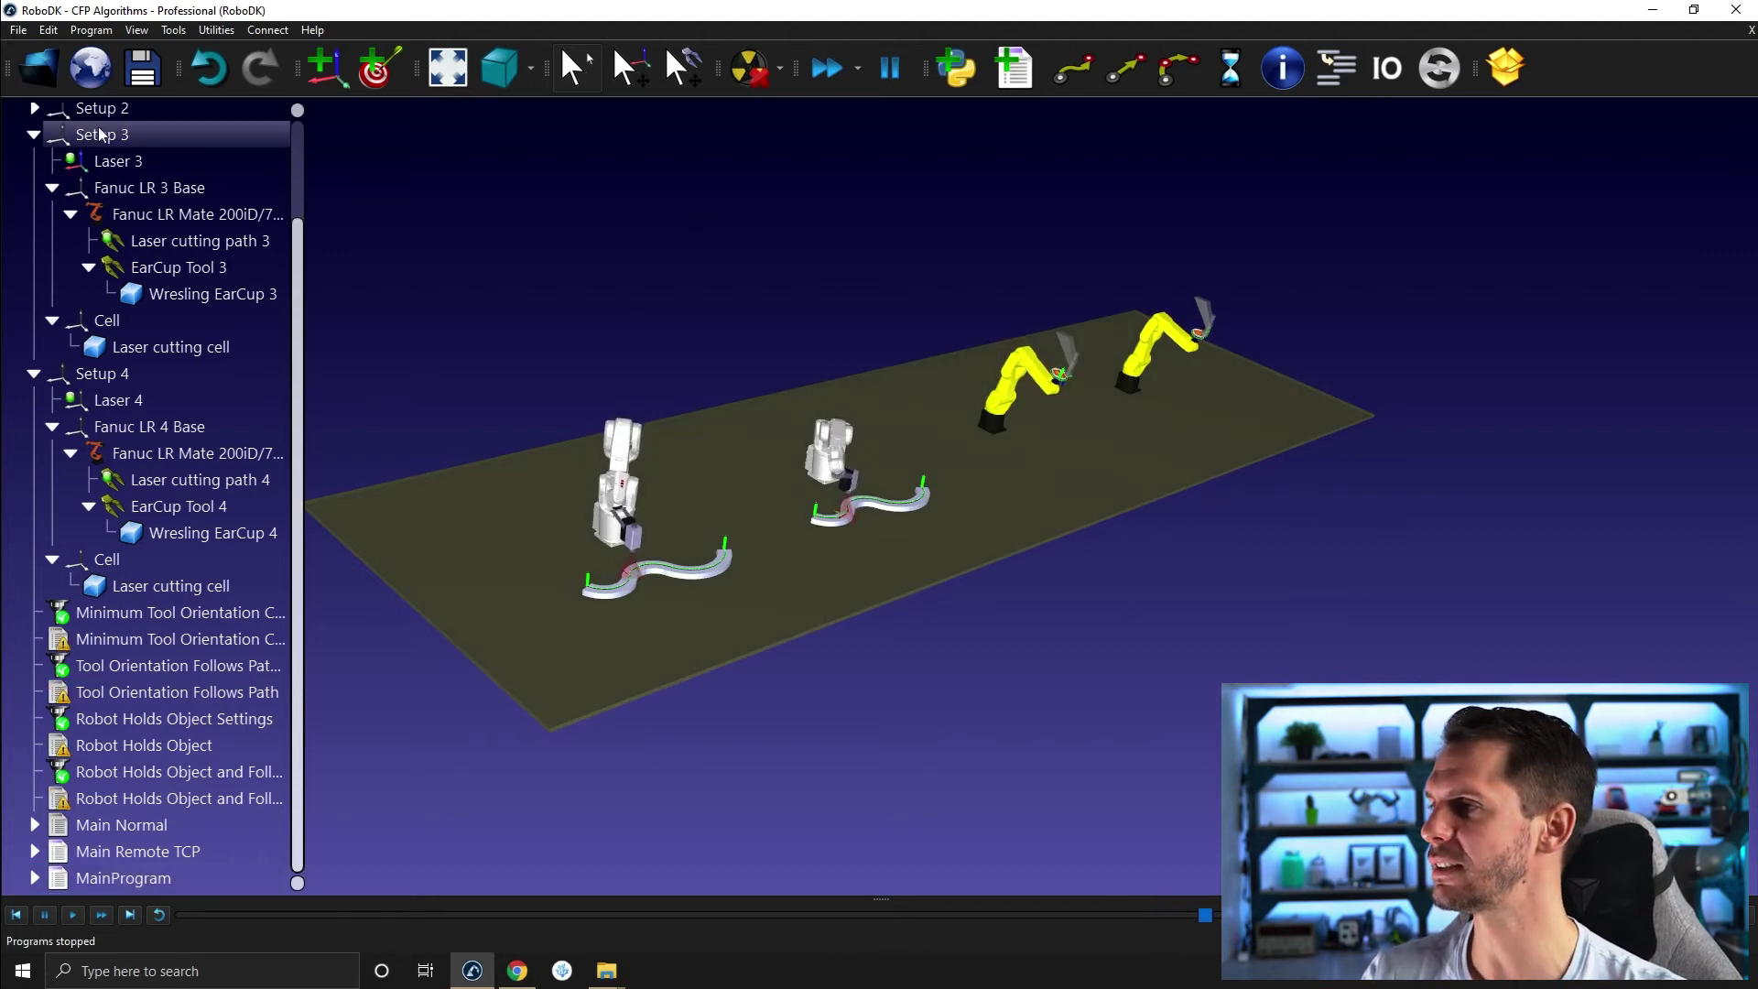
- Switch to the 10C - Motoman dispensing station and simulate Curve_Corner with the minimum tool orientation change algorithm
{"action": "scroll", "coordinate": [130, 189], "scroll_direction": "up", "scroll_amount": 3}
{"action": "left_click", "coordinate": [137, 119]}
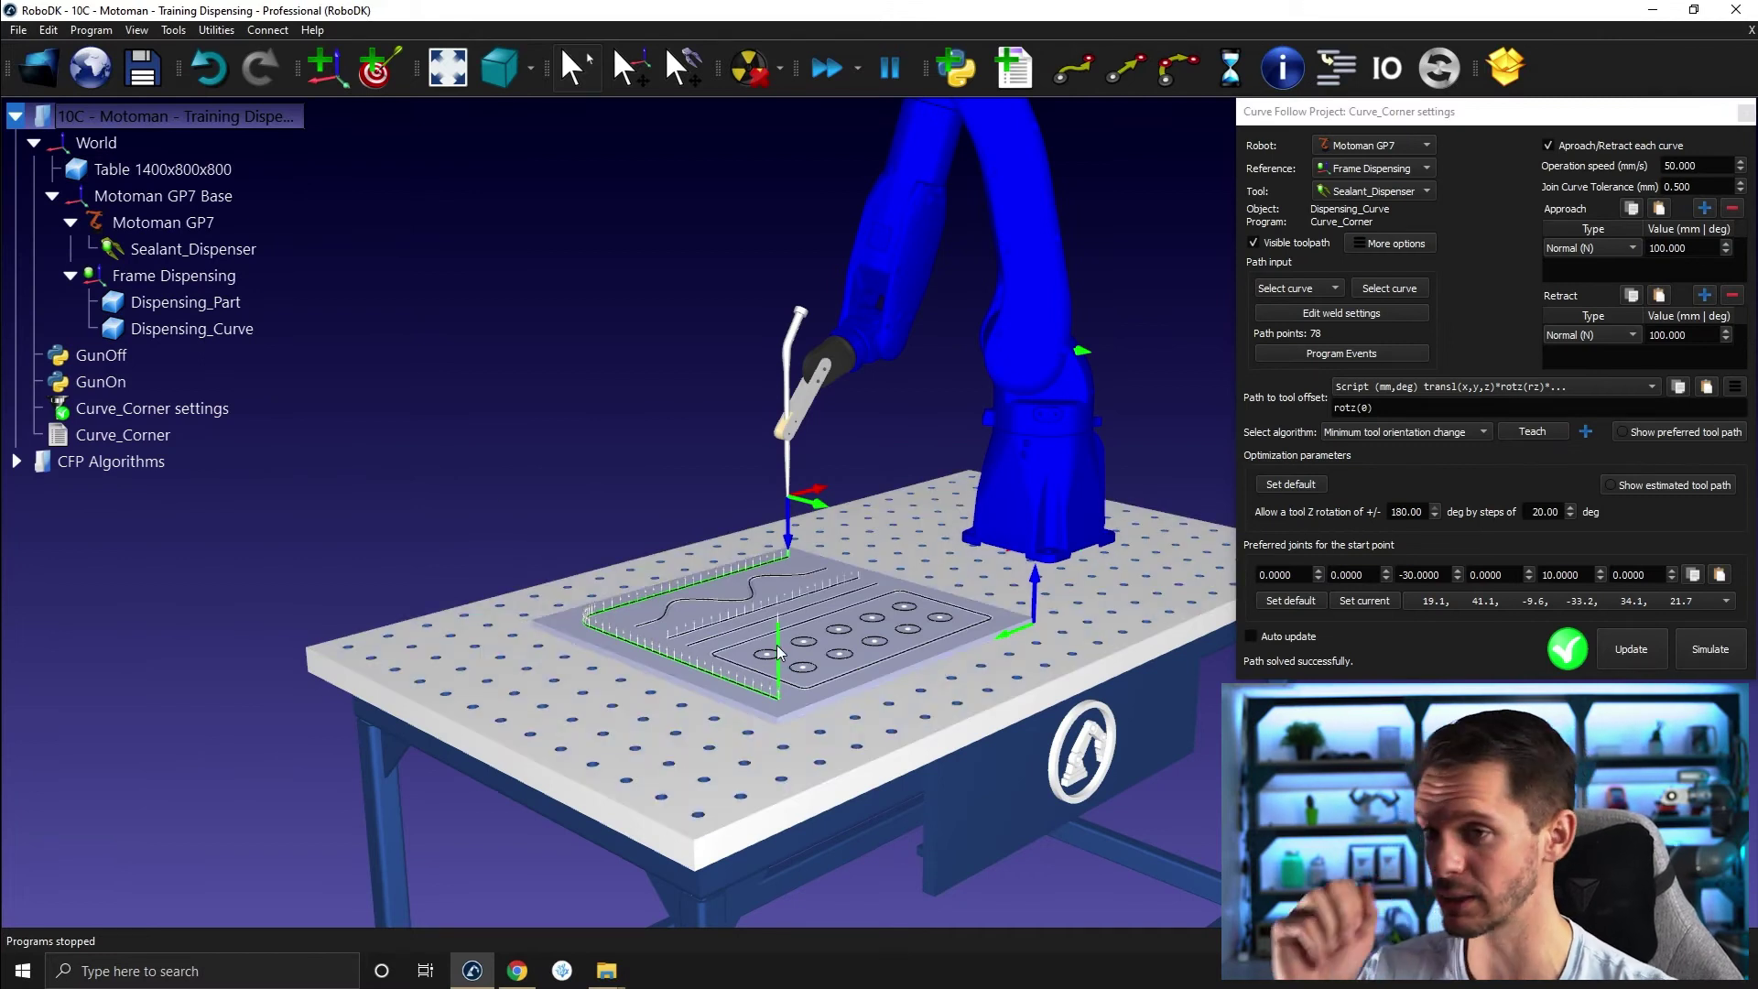
{"action": "left_click", "coordinate": [1617, 649]}
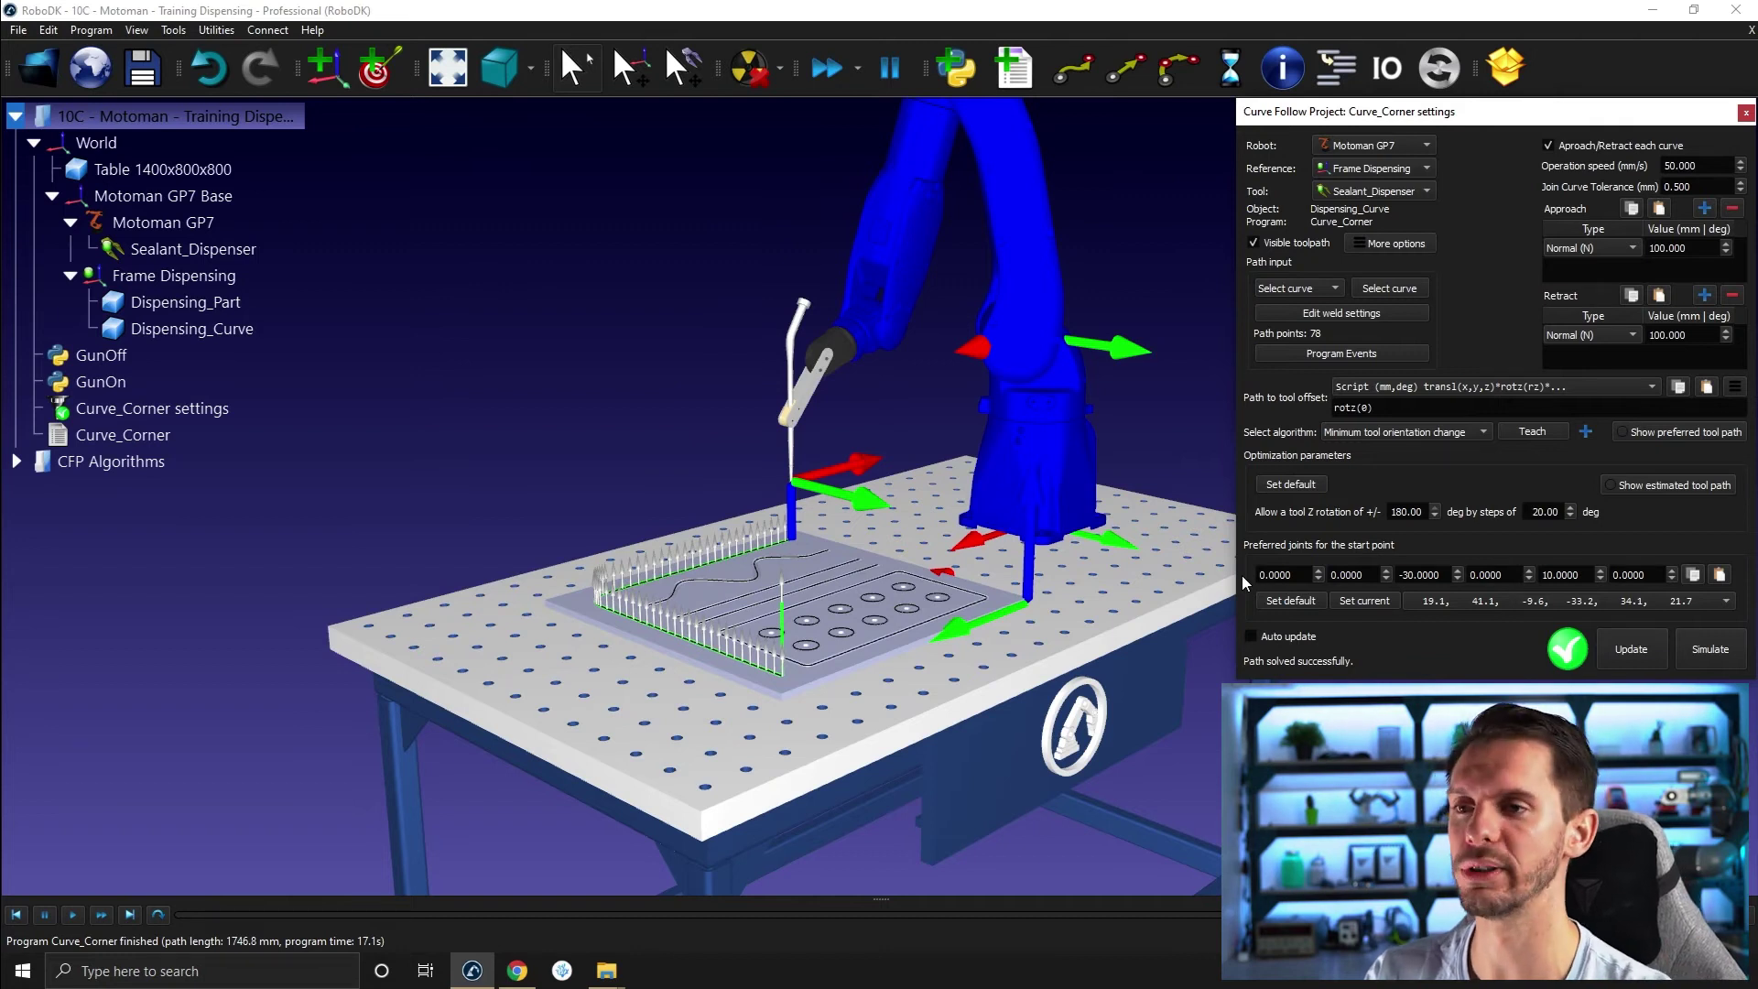
- Set the Curve_Corner algorithm to Tool orientation follows path, then update and simulate it while inspecting the tool frame at the corner
{"action": "left_click", "coordinate": [1443, 436]}
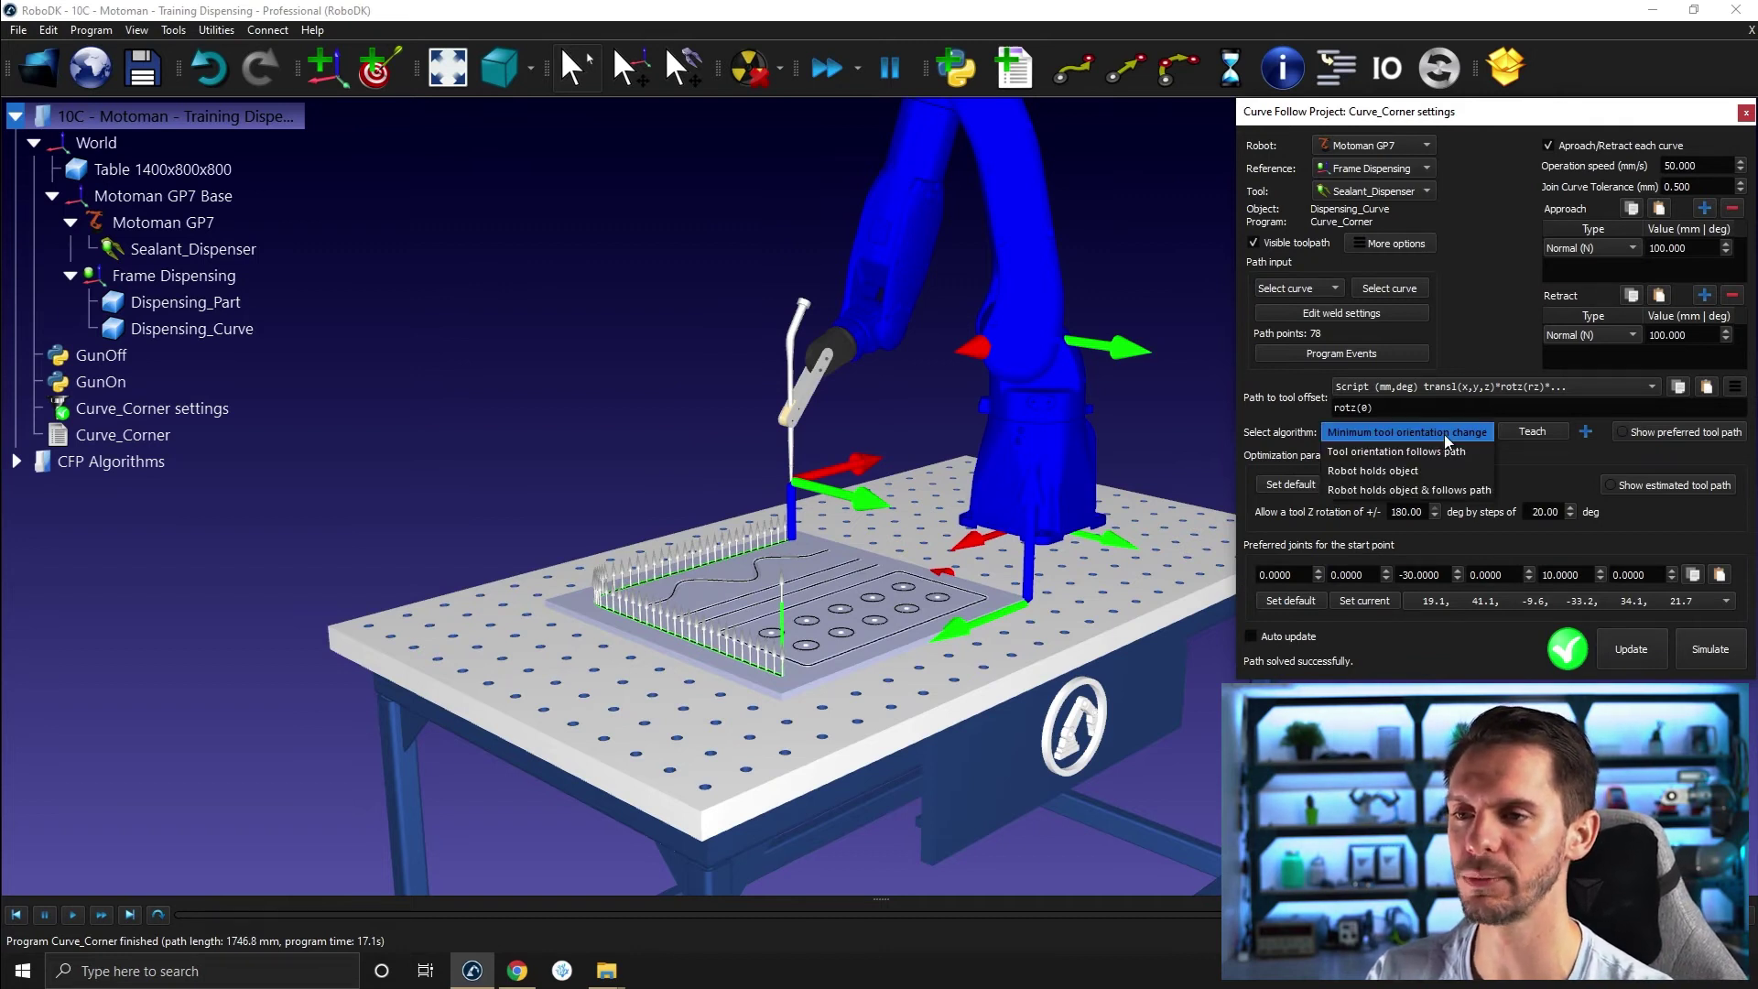
{"action": "left_click", "coordinate": [1409, 452]}
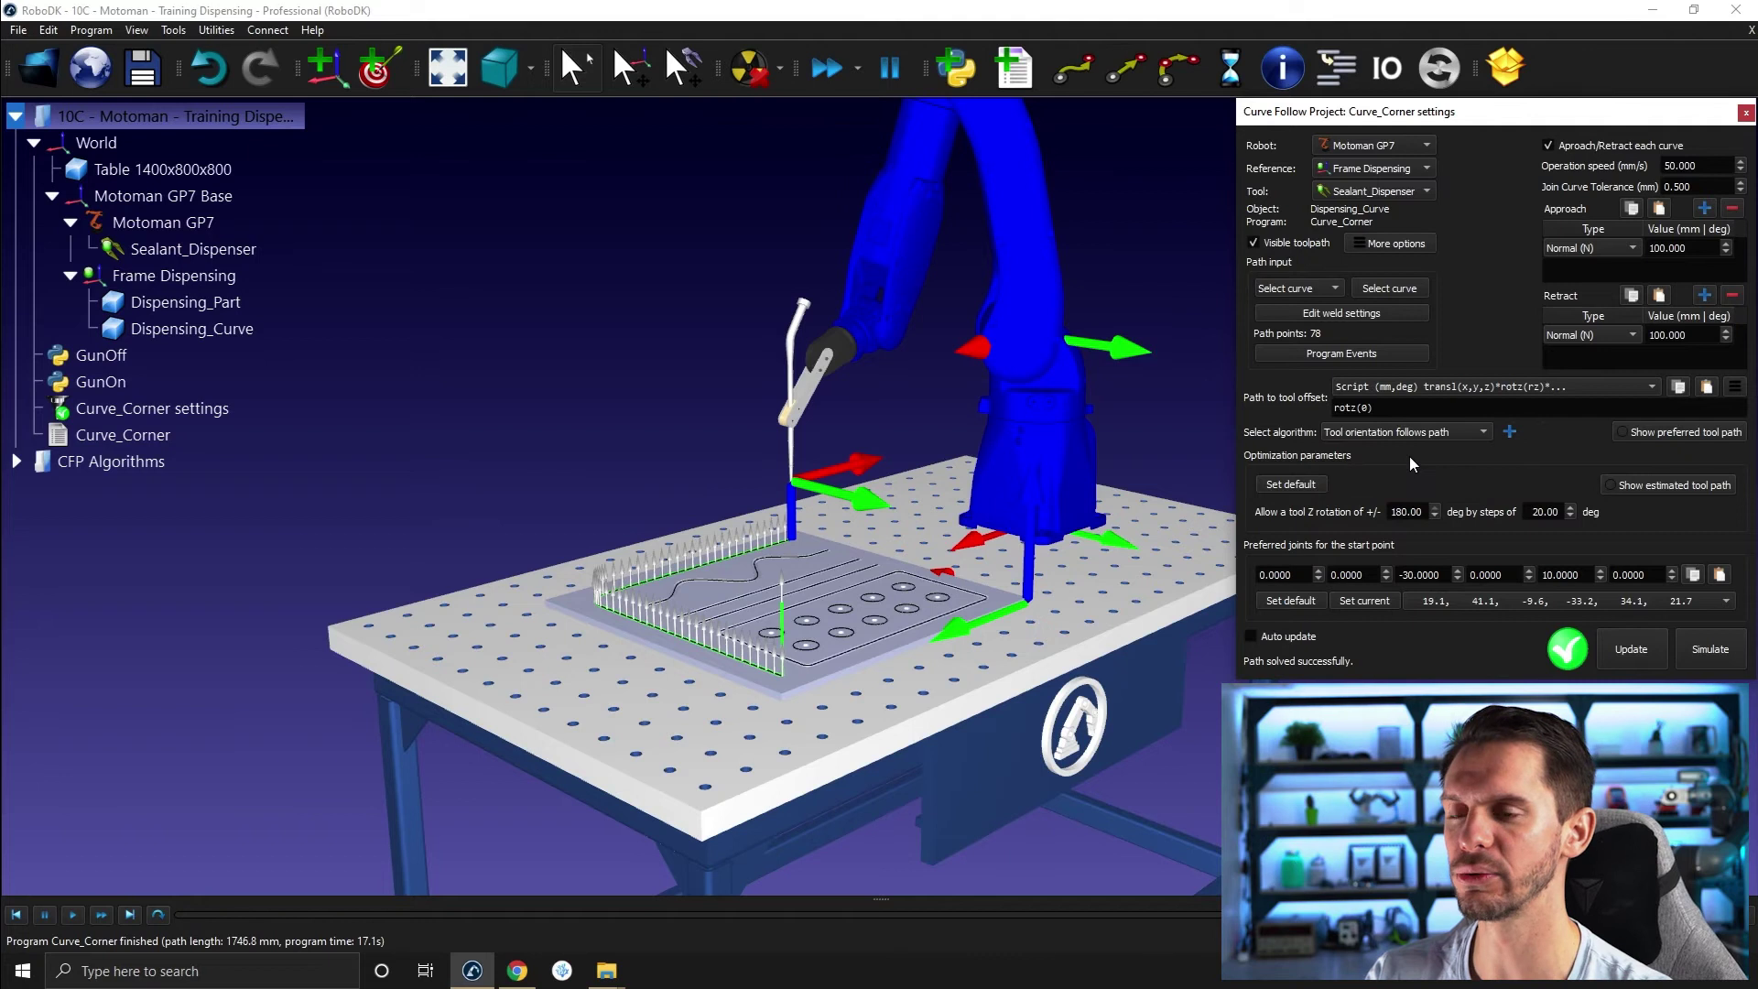
{"action": "left_click", "coordinate": [1621, 666]}
{"action": "left_click", "coordinate": [1705, 651]}
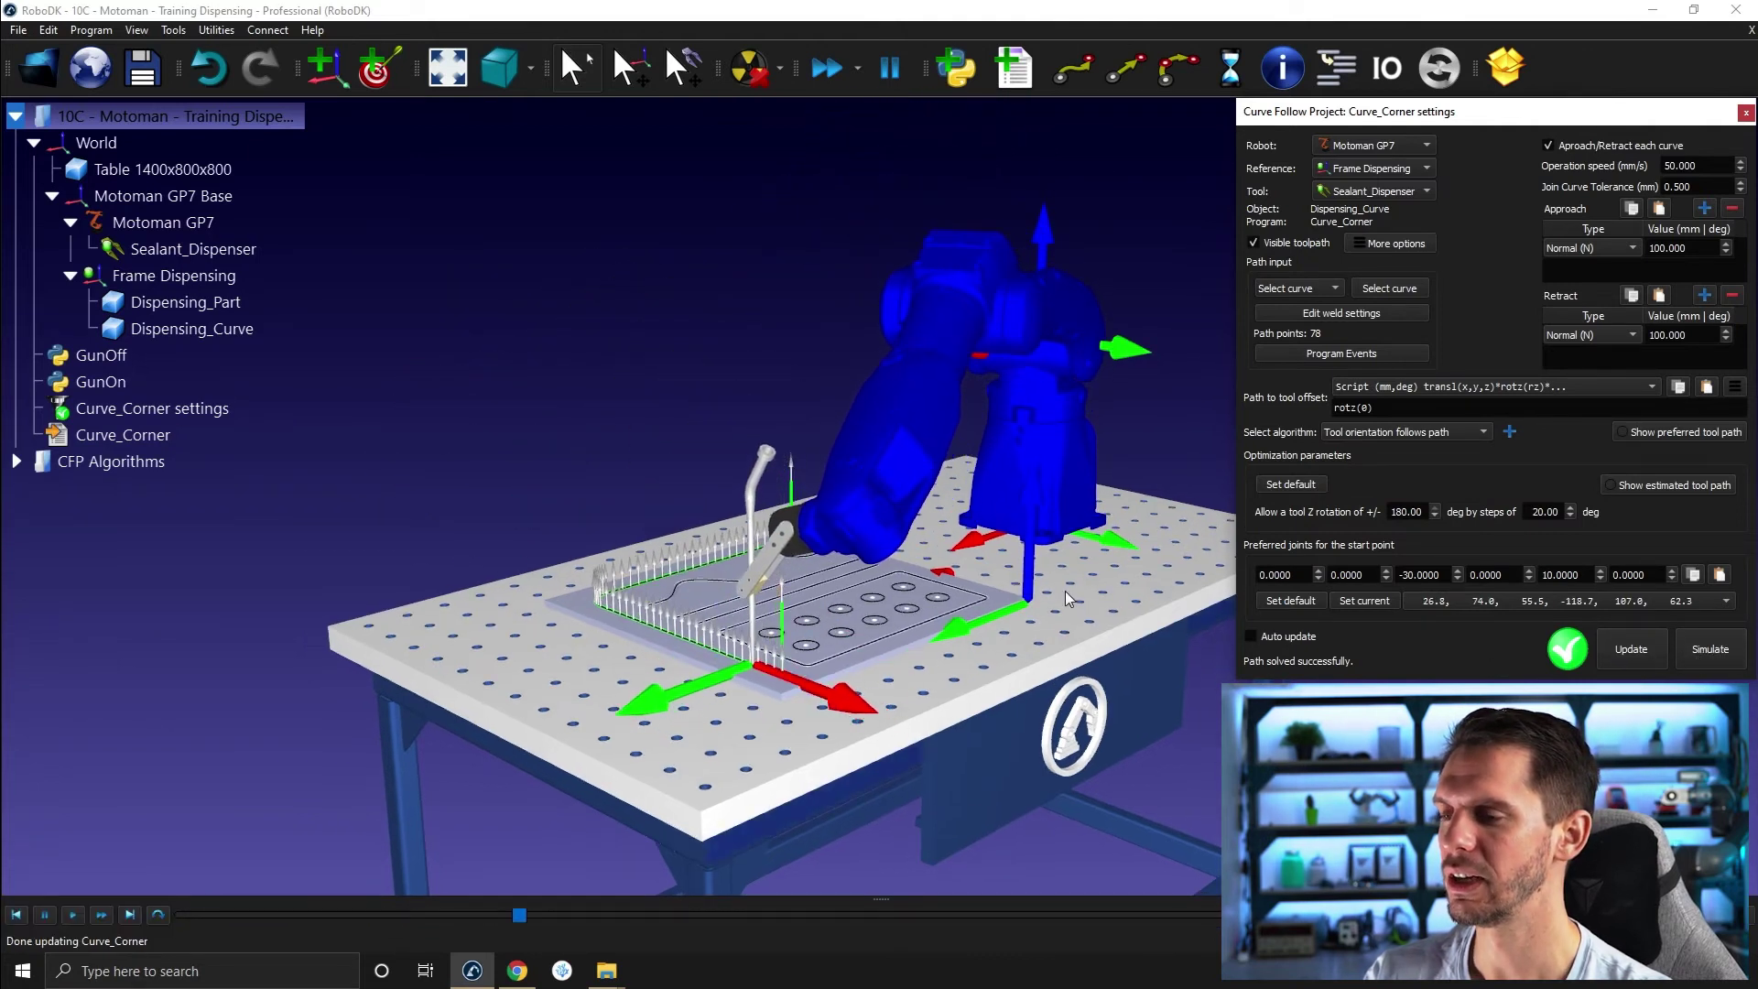
{"action": "scroll", "coordinate": [747, 709], "scroll_direction": "up", "scroll_amount": 5}
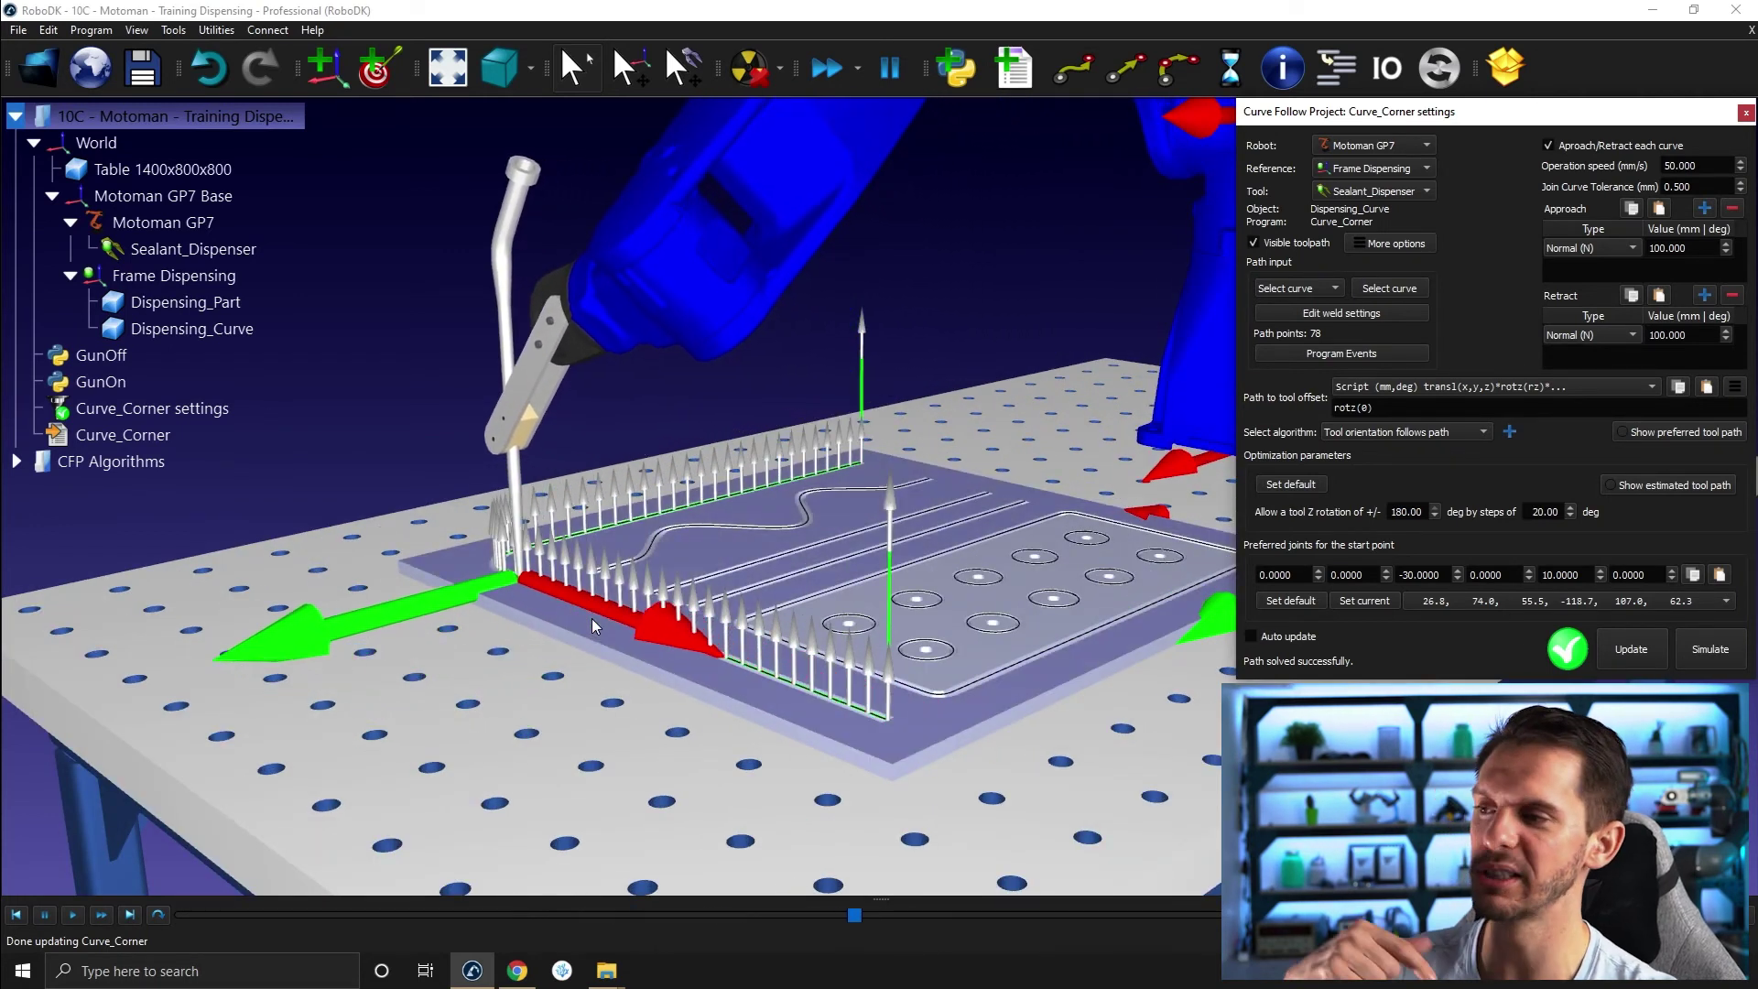
{"action": "scroll", "coordinate": [563, 584], "scroll_direction": "down", "scroll_amount": 3}
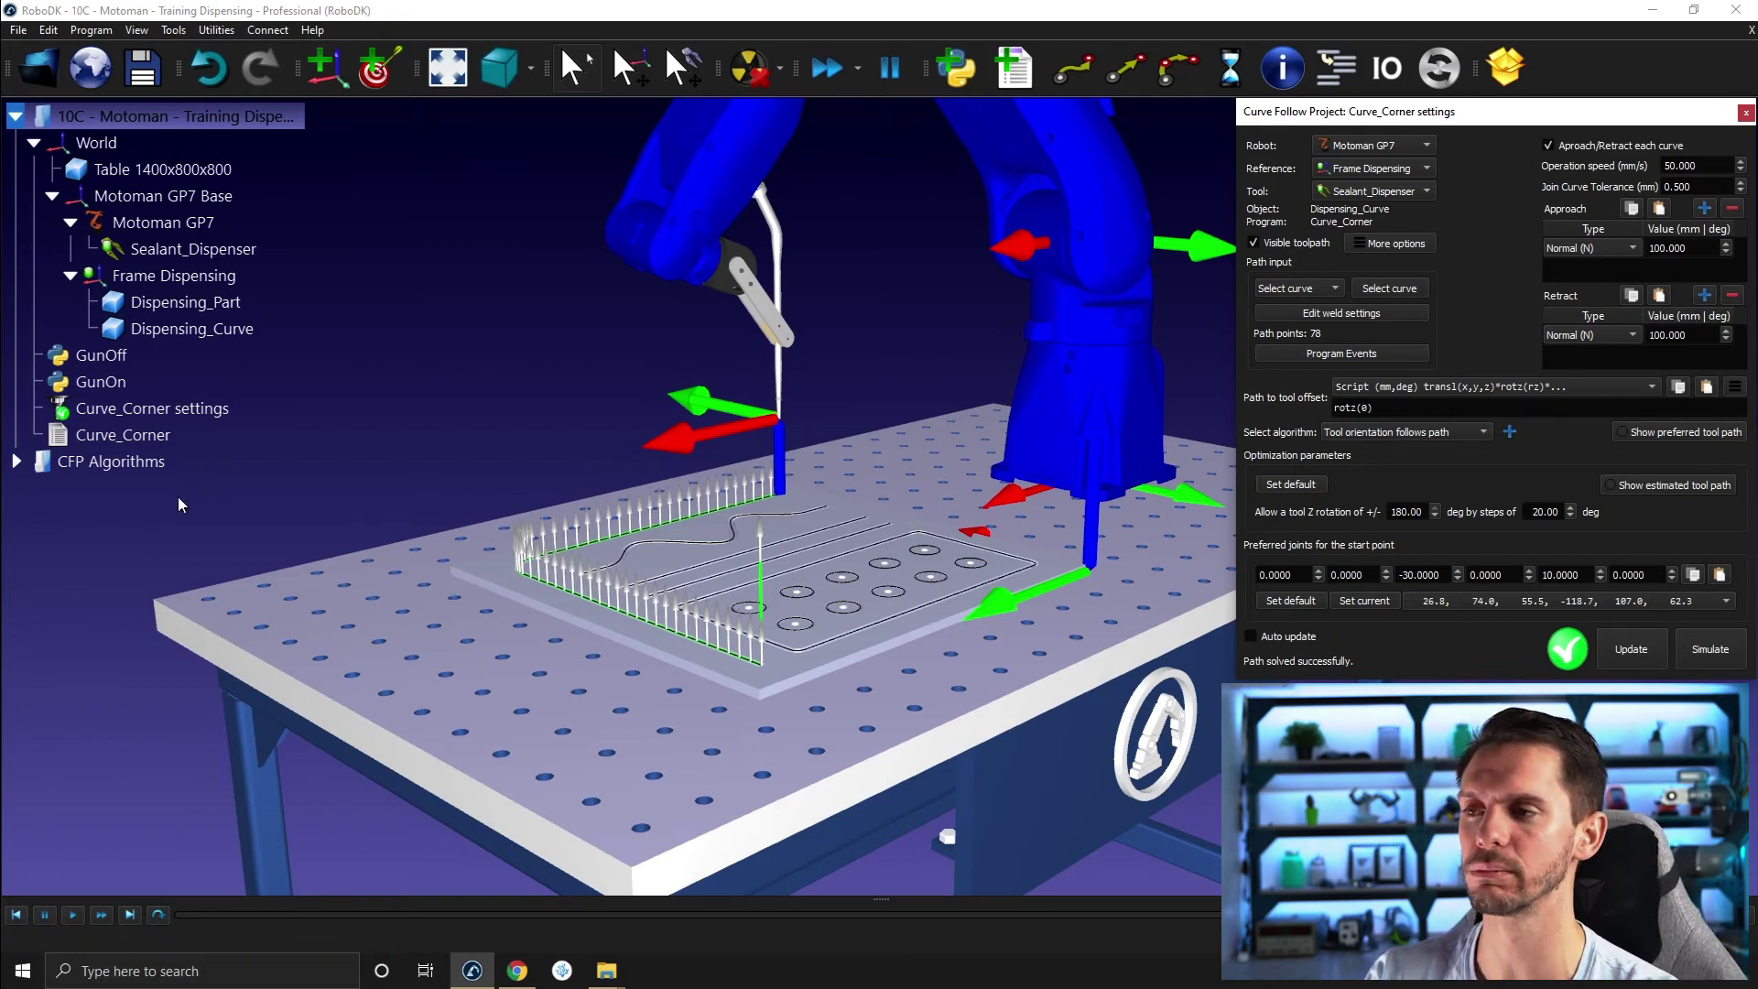
- Reverse the complete path of the curves selected for the Curve_Corner project and finish the curve selection
{"action": "left_click", "coordinate": [1411, 285]}
{"action": "scroll", "coordinate": [706, 559], "scroll_direction": "up", "scroll_amount": 3}
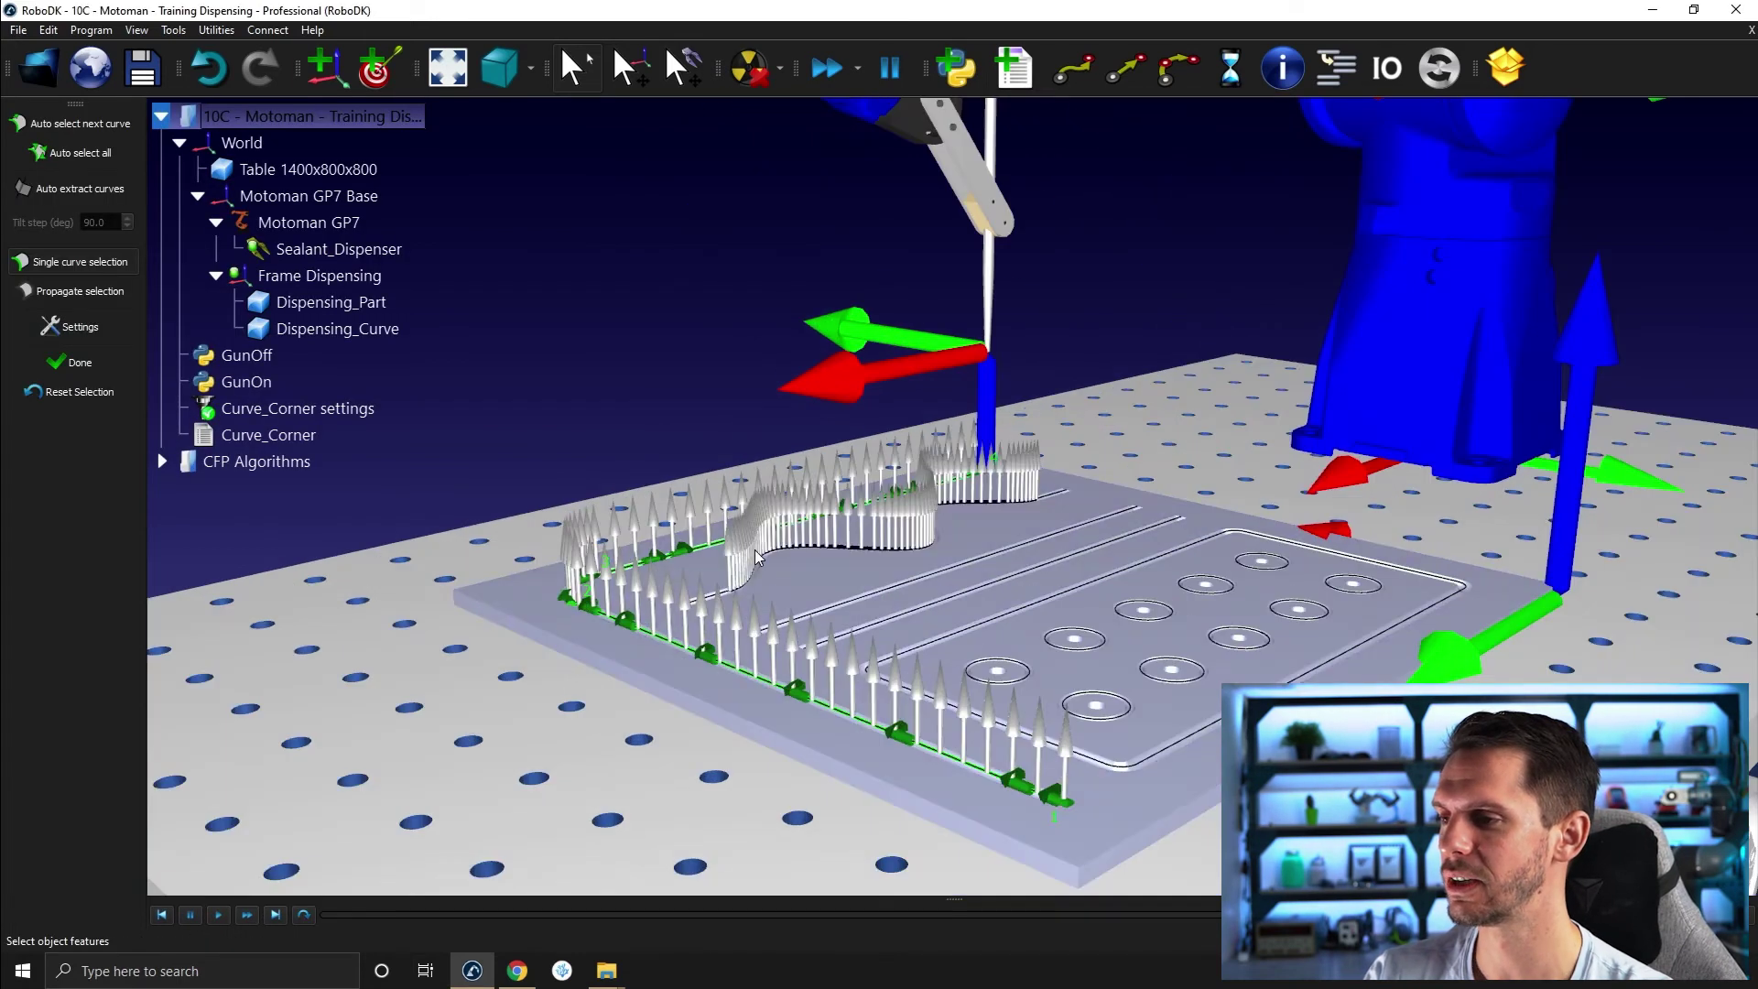
{"action": "right_click", "coordinate": [697, 548]}
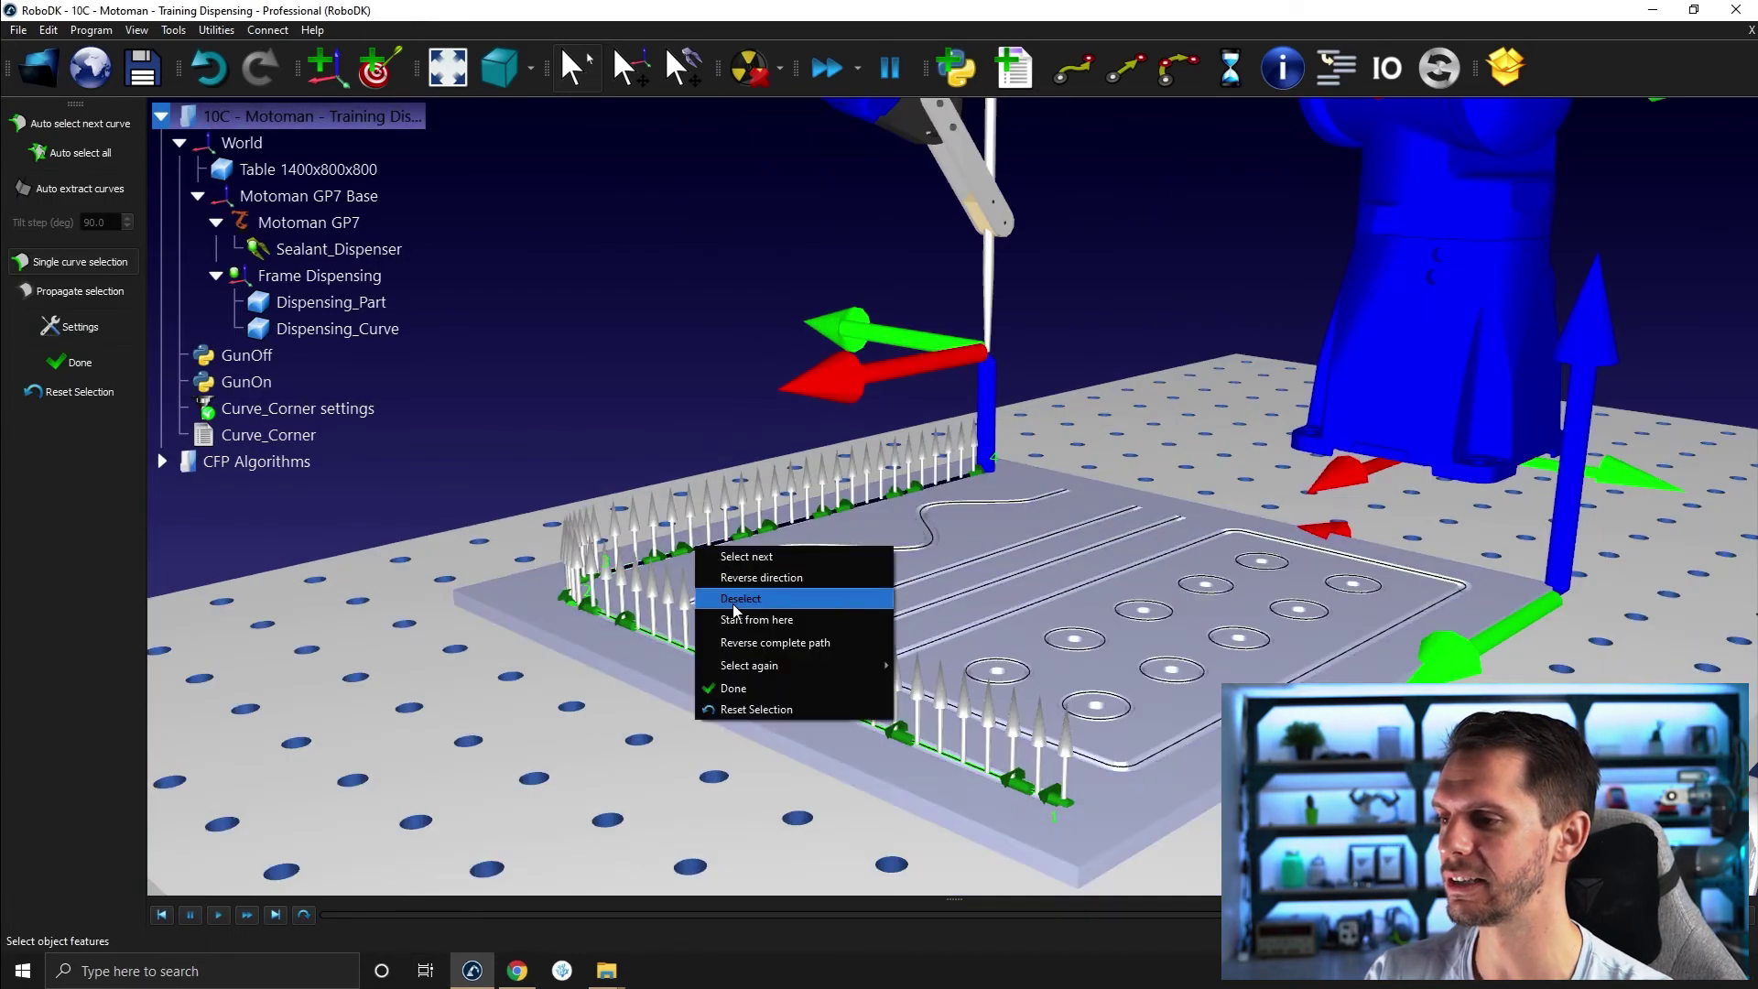
{"action": "left_click", "coordinate": [744, 643]}
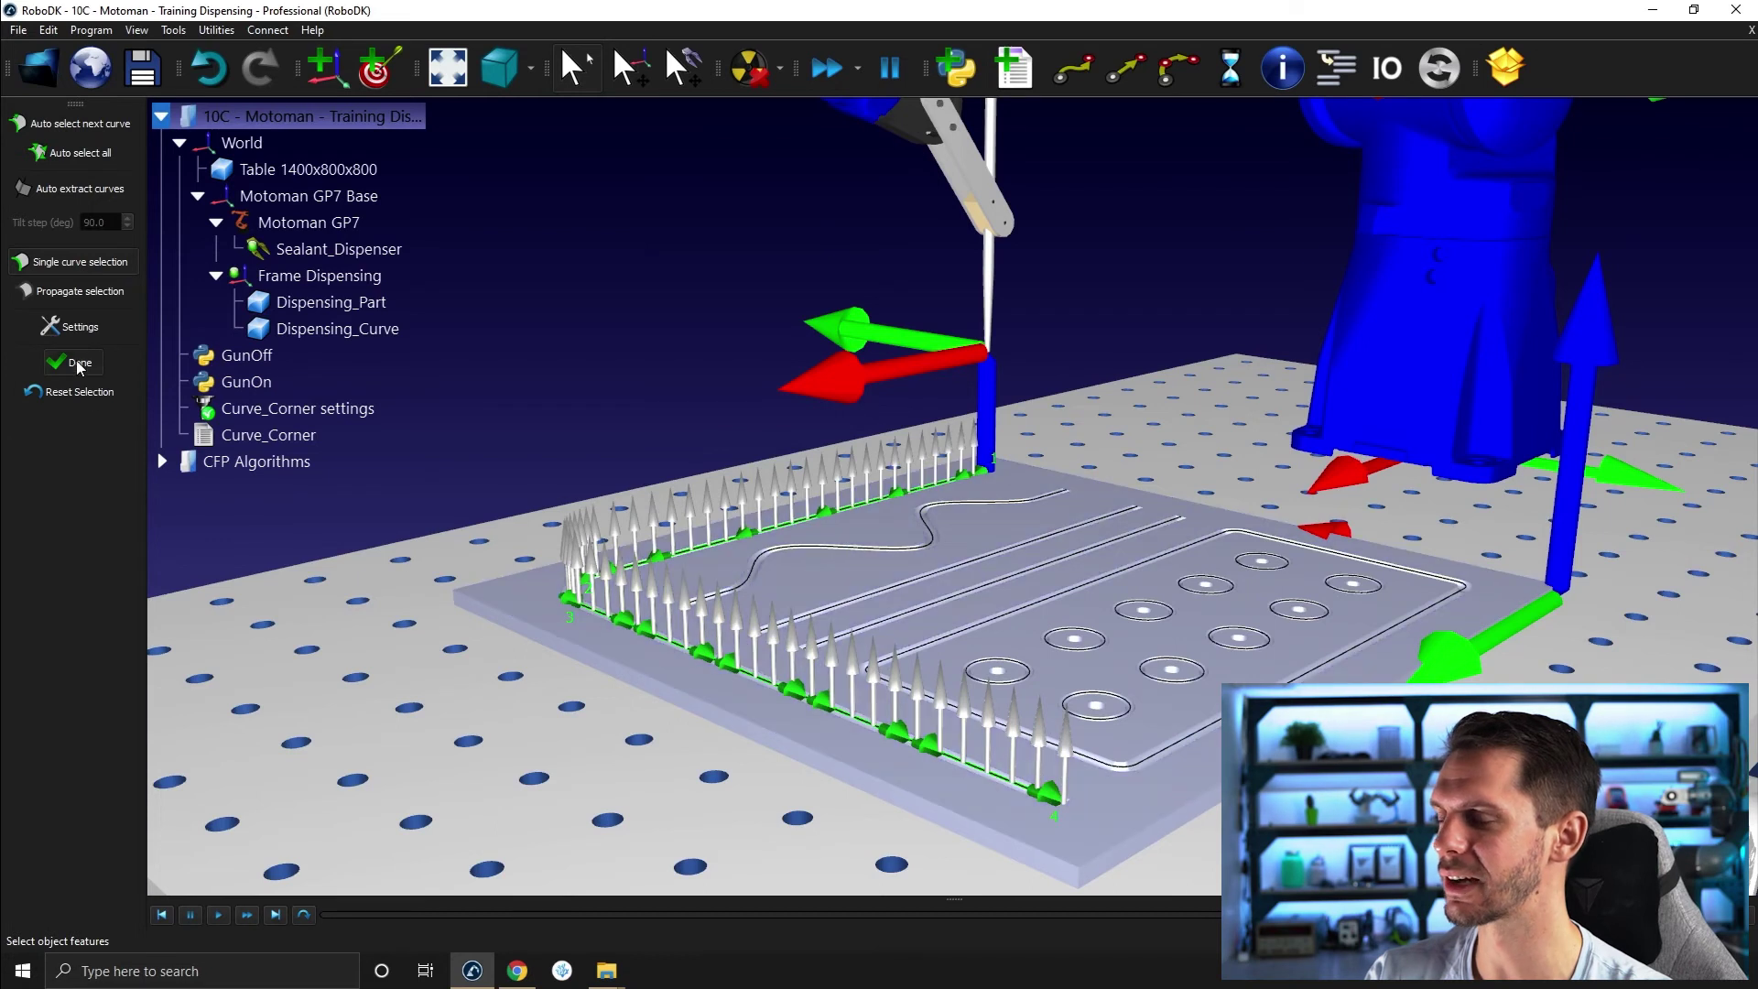
{"action": "left_click", "coordinate": [79, 363]}
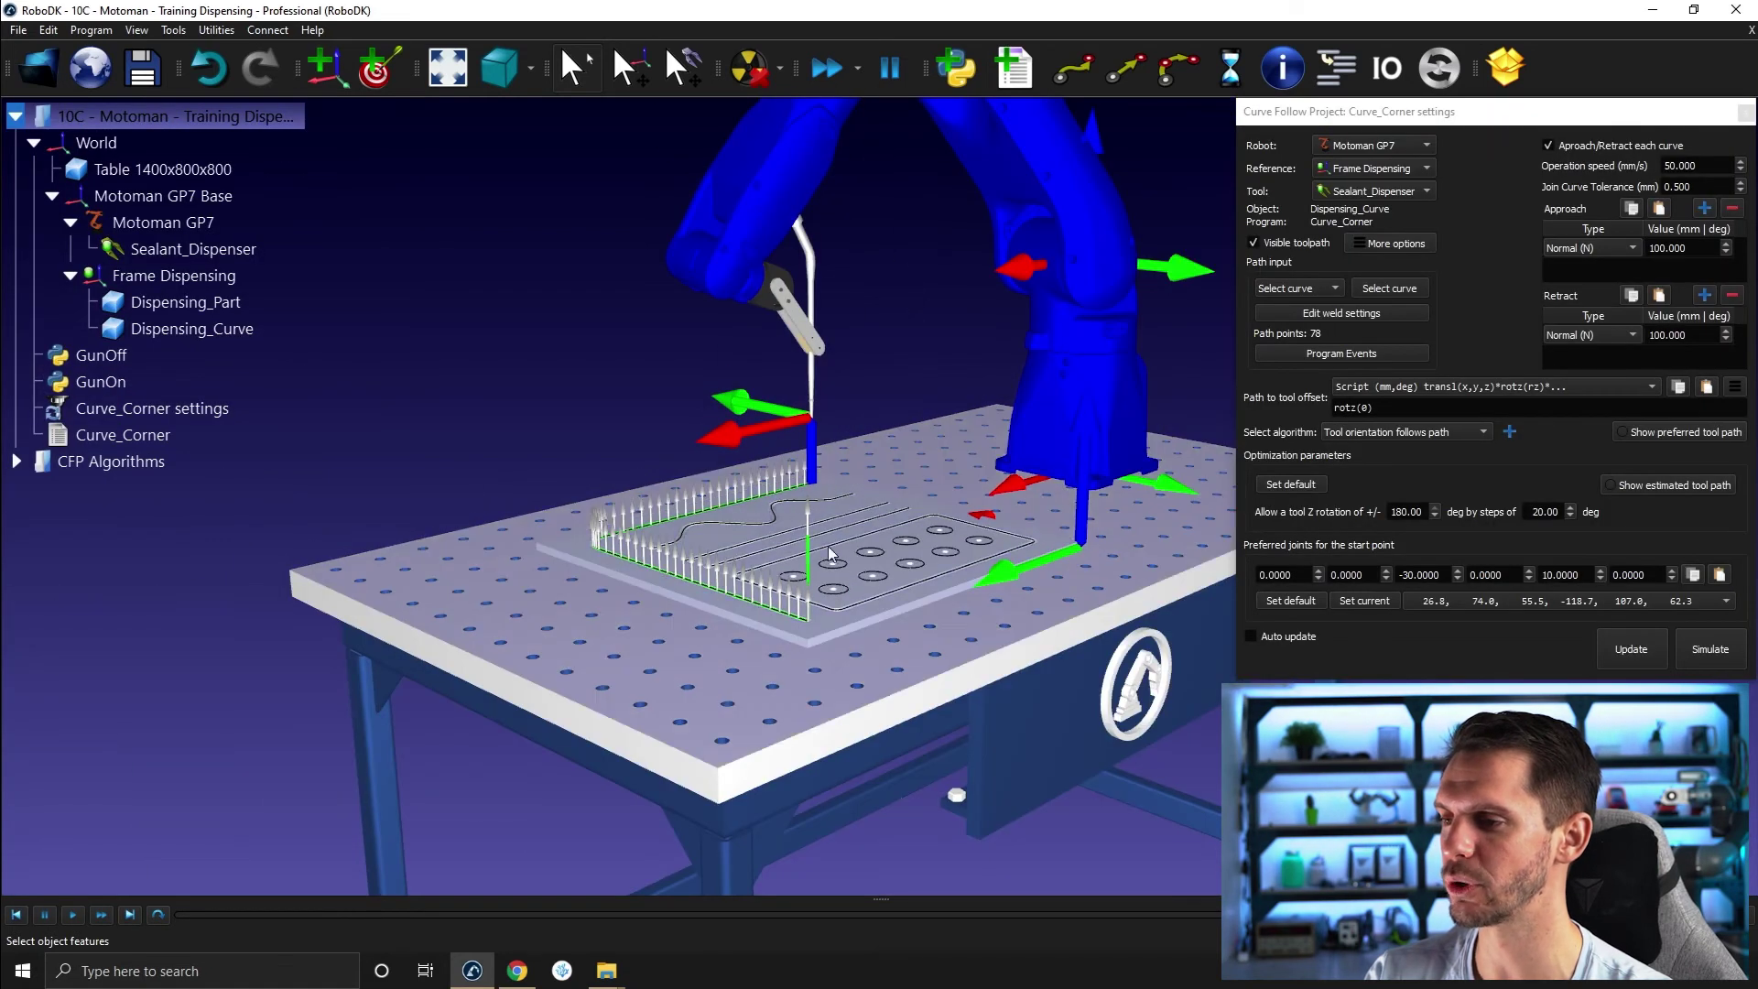
- Update and simulate the reversed Curve_Corner path, inspecting the tool frame's orientation along the curve and at its end
{"action": "left_click", "coordinate": [1616, 663]}
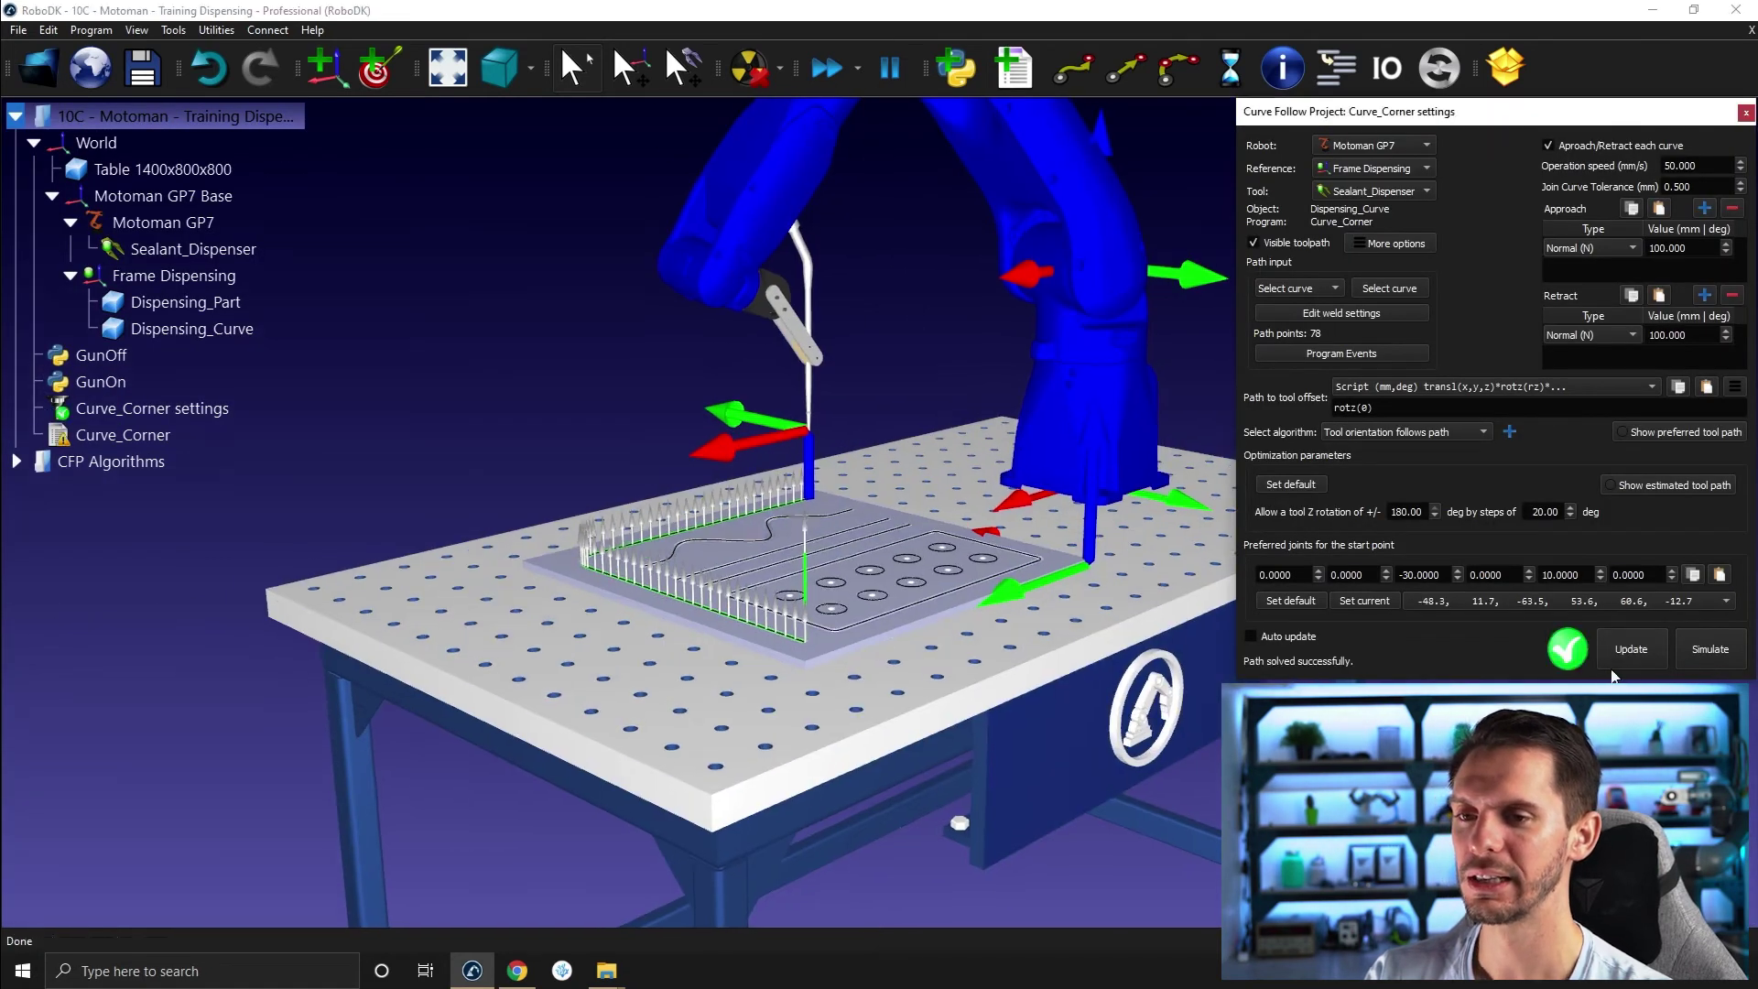
{"action": "left_click", "coordinate": [1709, 662]}
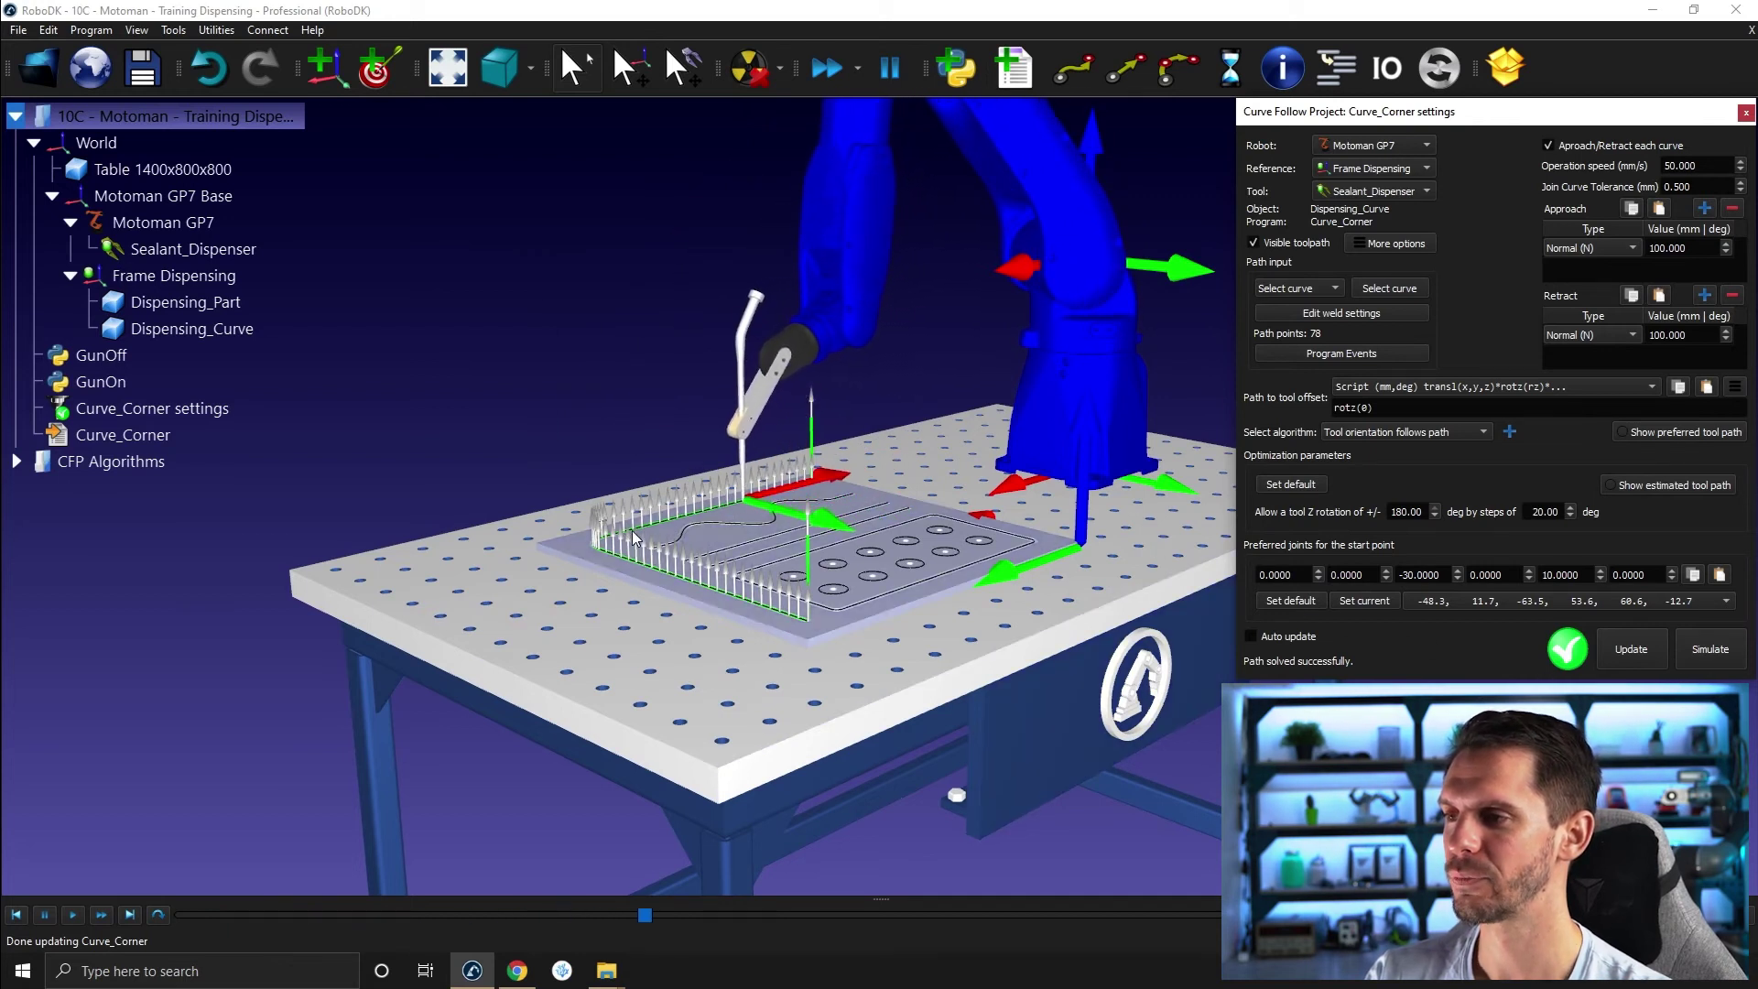
{"action": "scroll", "coordinate": [634, 538], "scroll_direction": "down", "scroll_amount": 3}
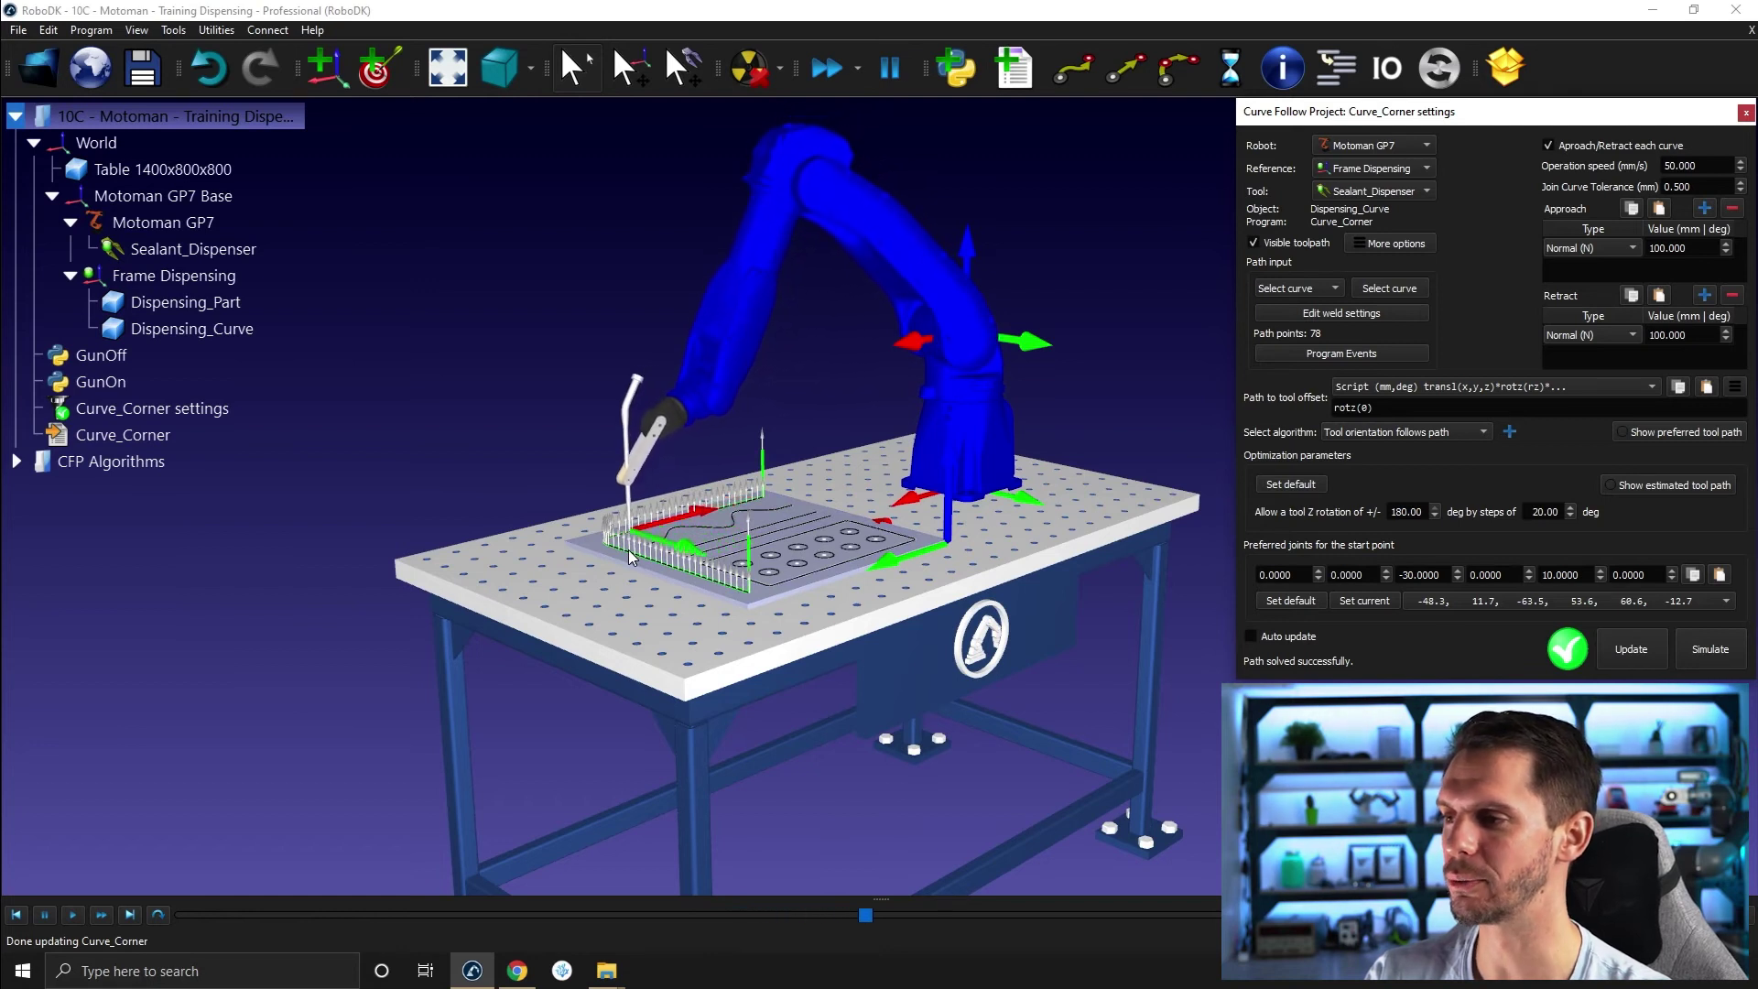
{"action": "scroll", "coordinate": [629, 556], "scroll_direction": "up", "scroll_amount": 3}
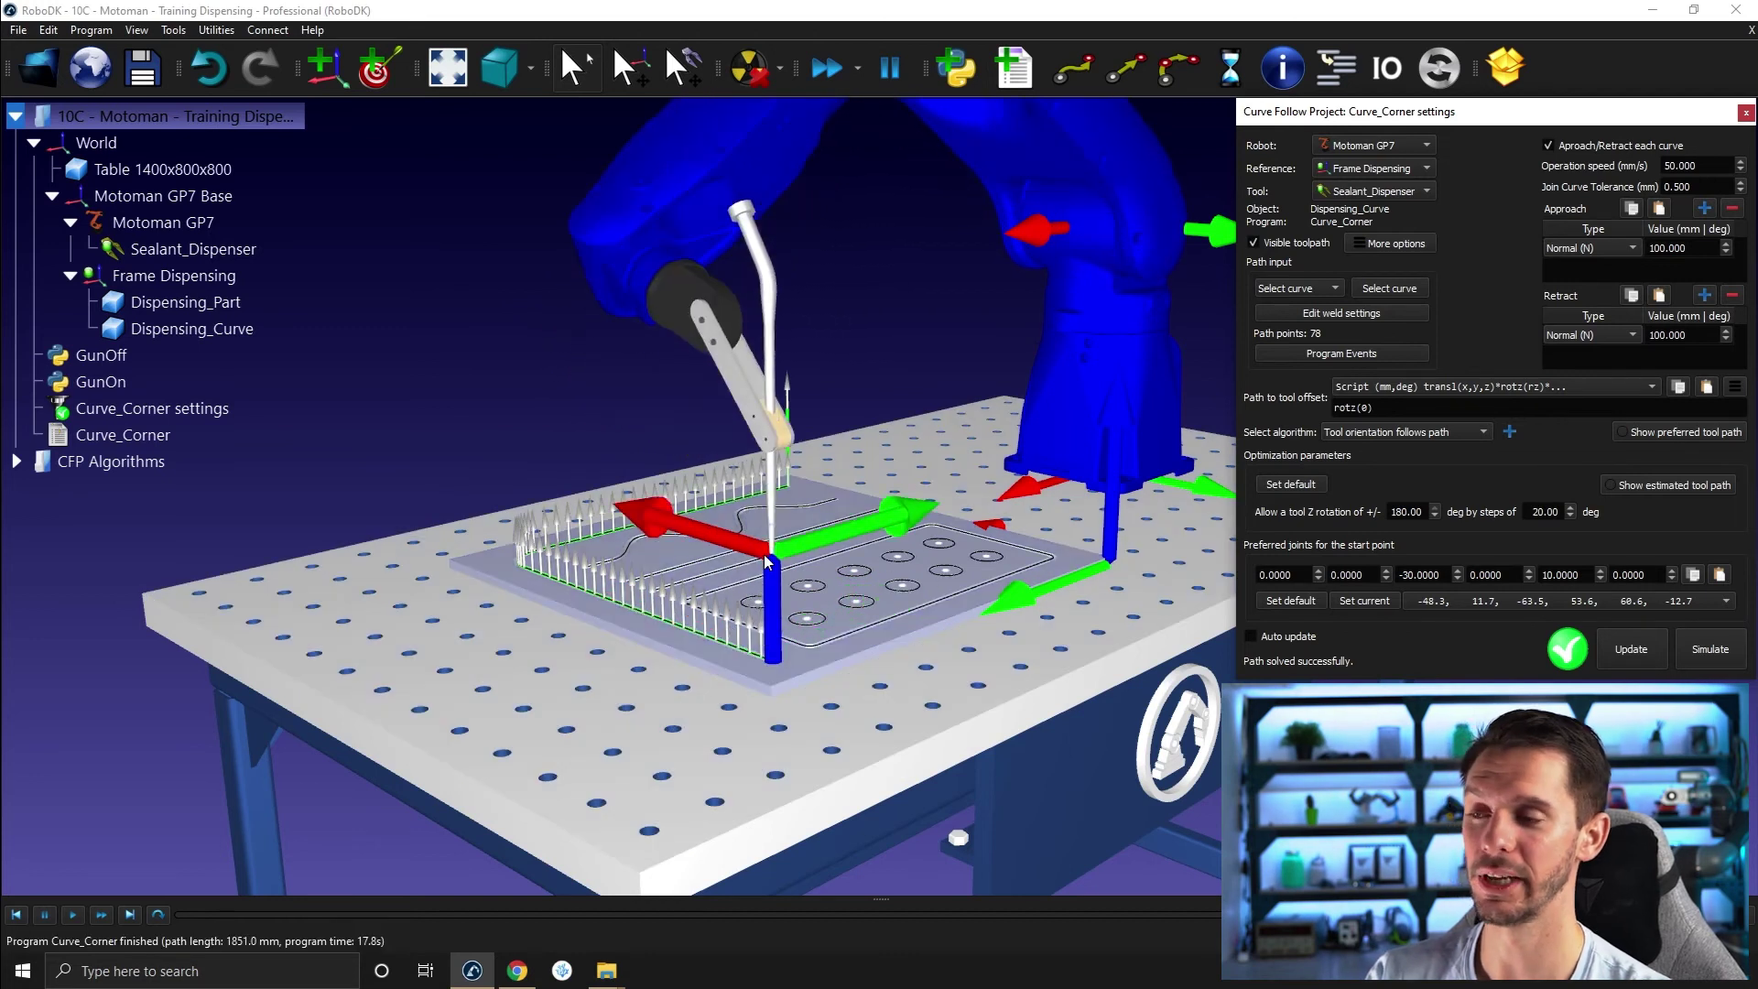
{"action": "scroll", "coordinate": [765, 560], "scroll_direction": "down", "scroll_amount": 2}
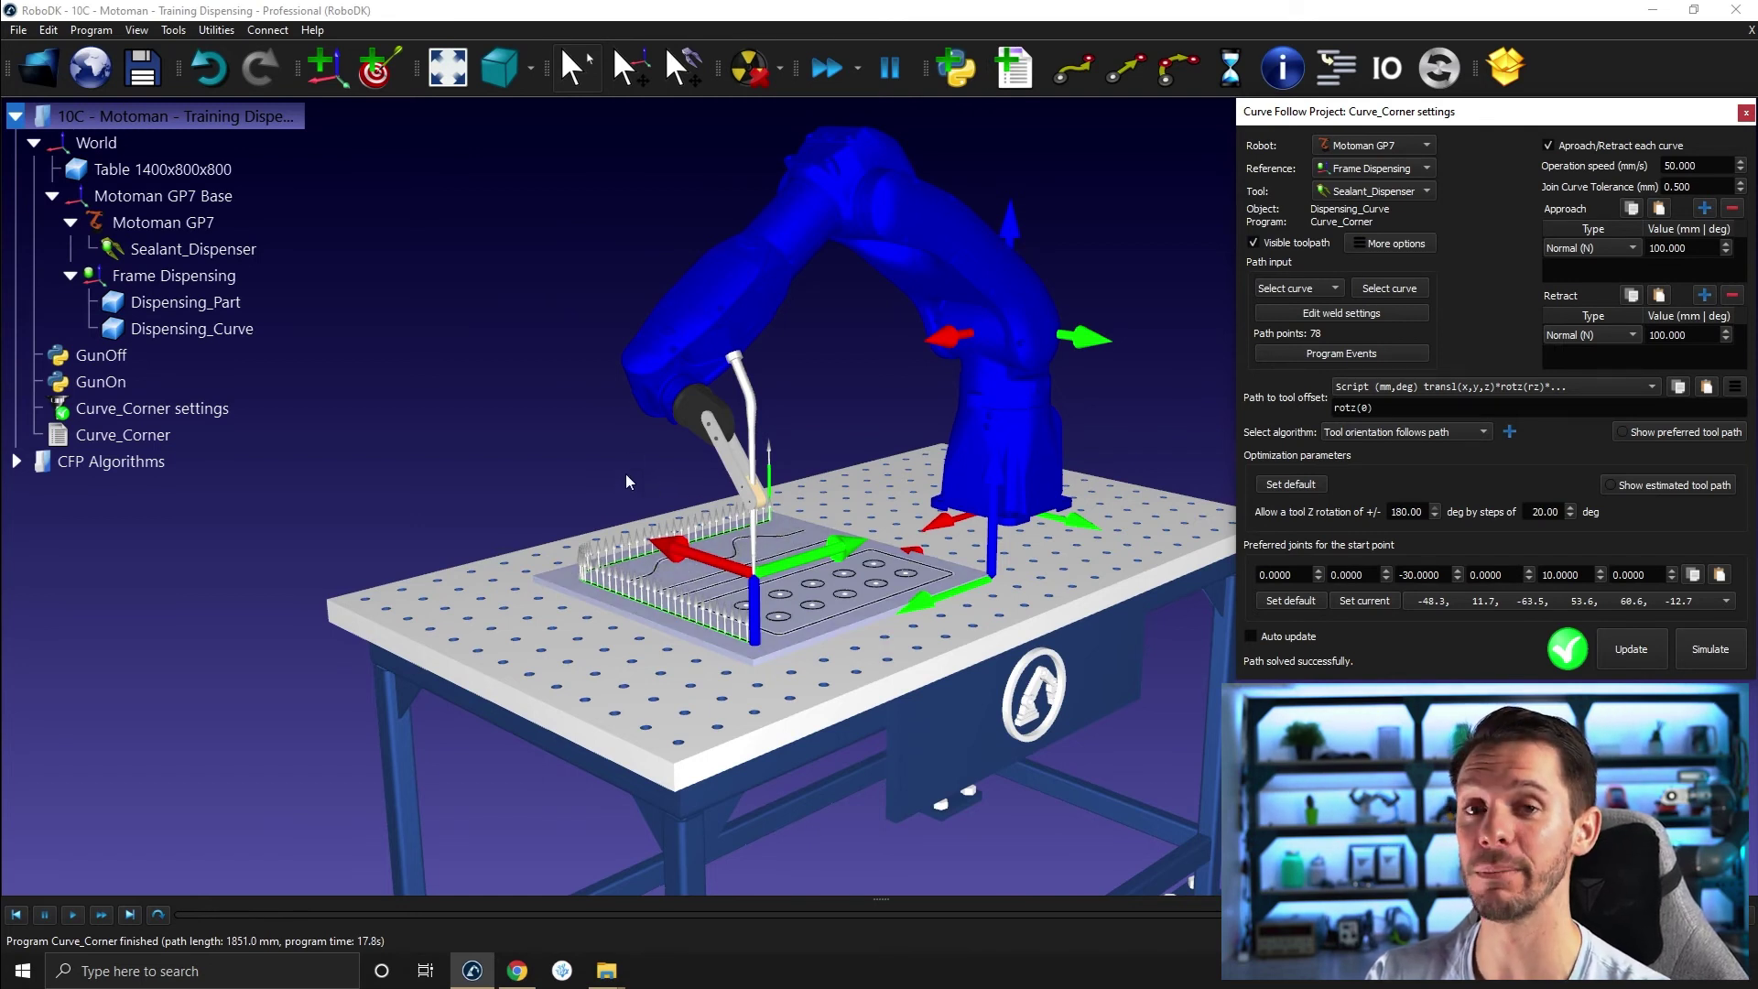
{"action": "scroll", "coordinate": [799, 567], "scroll_direction": "up", "scroll_amount": 5}
{"action": "right_click_drag", "start_coordinate": [798, 568], "coordinate": [875, 540]}
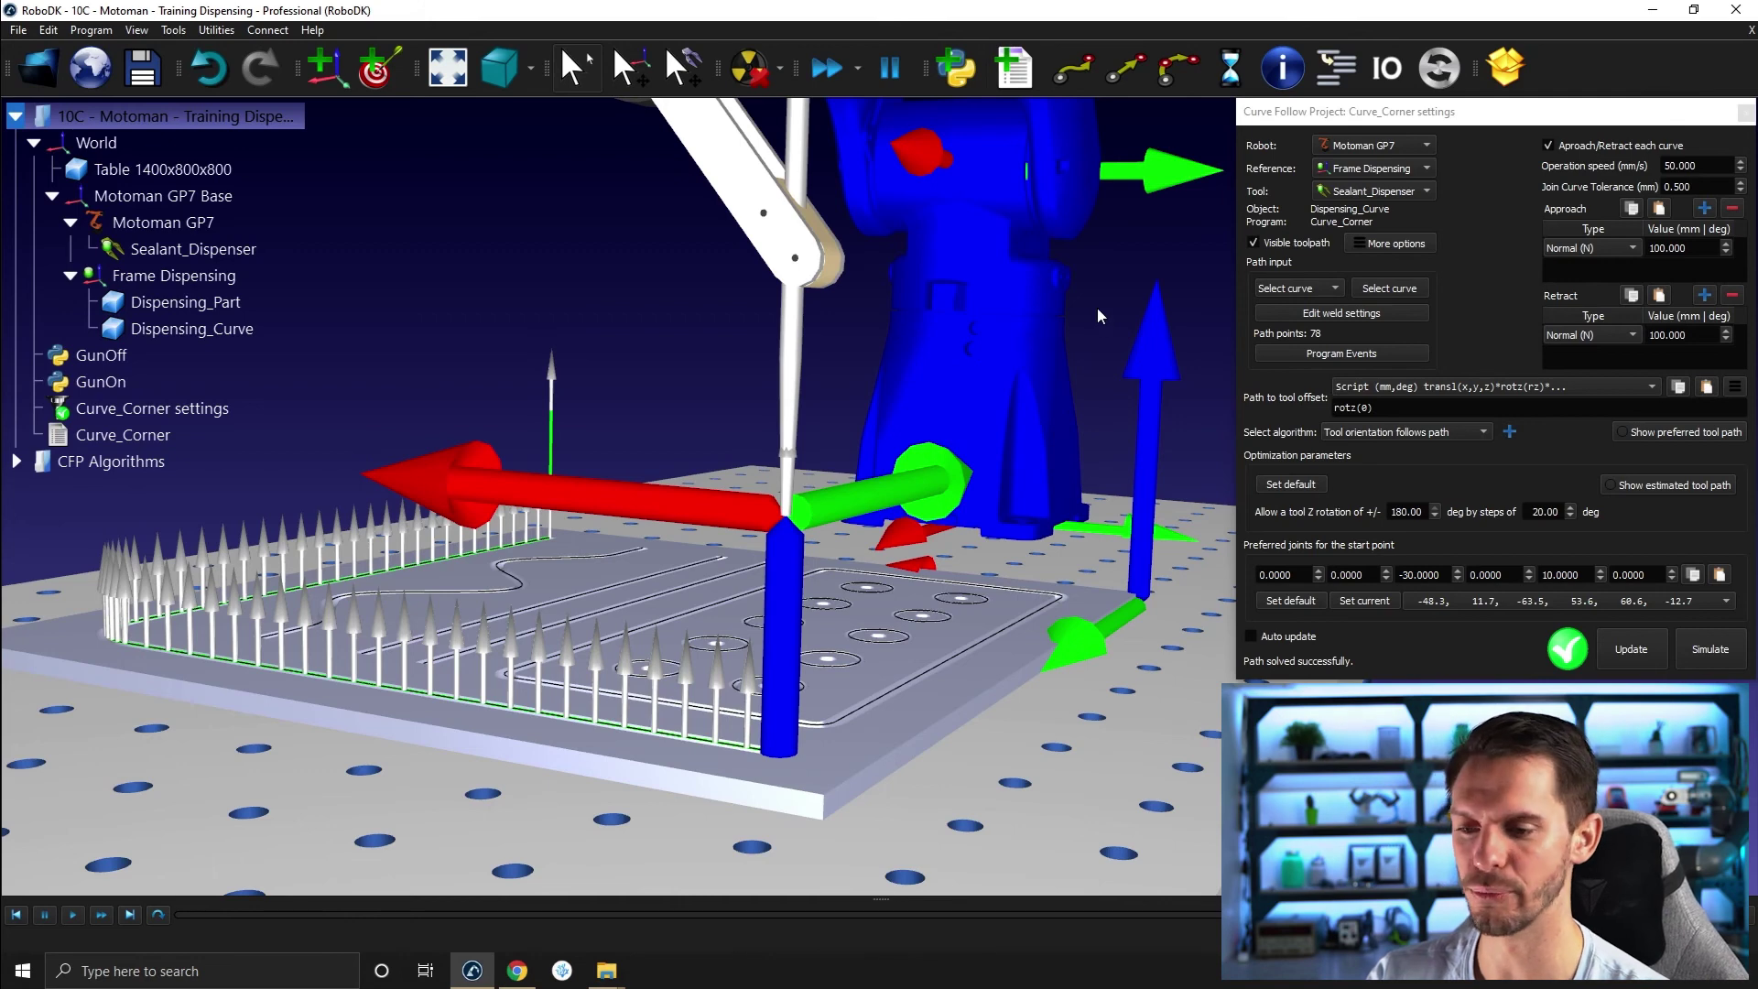
{"action": "scroll", "coordinate": [1097, 308], "scroll_direction": "down", "scroll_amount": 3}
{"action": "left_click_drag", "start_coordinate": [1097, 308], "coordinate": [1013, 489]}
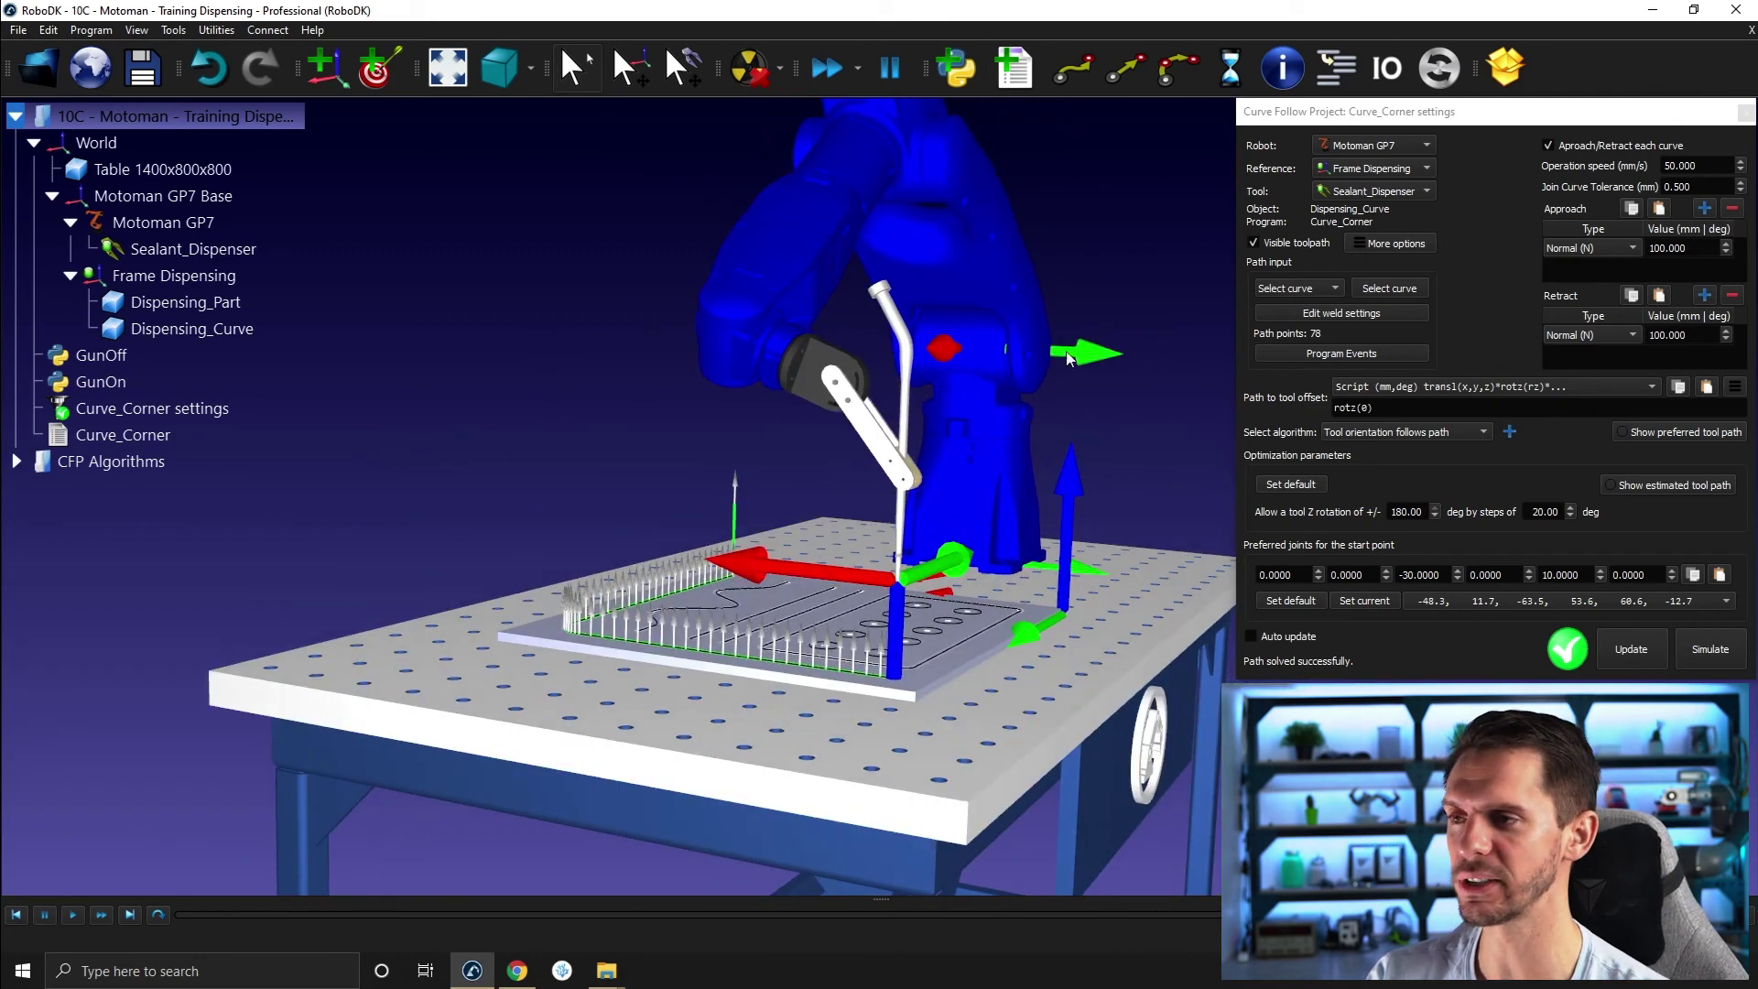